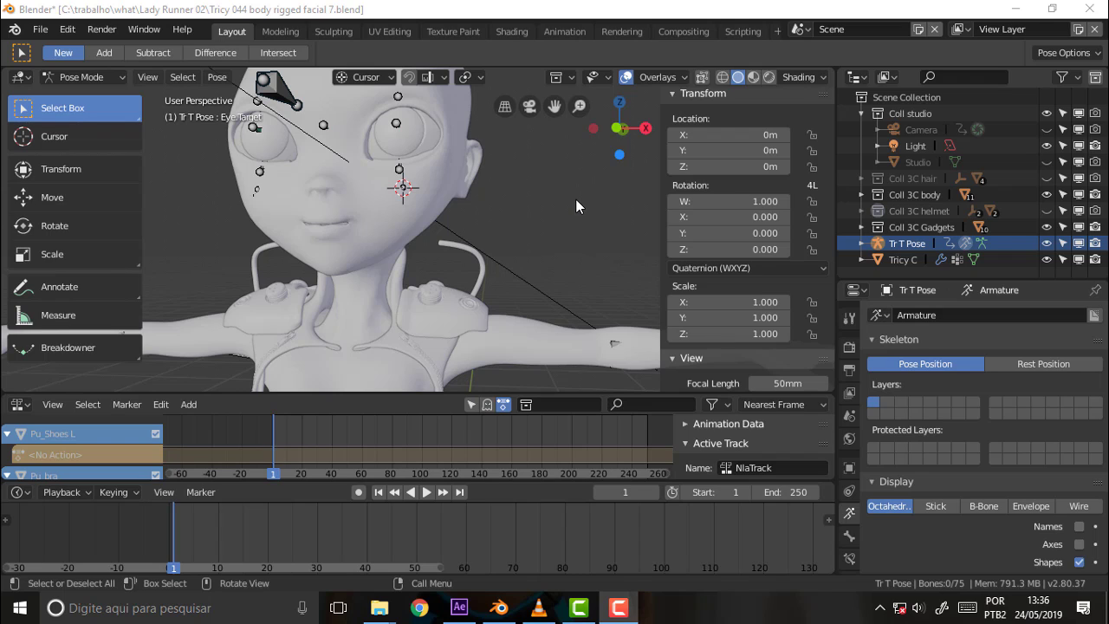
Step: Orbit and zoom toward the character's head, then switch to Right Orthographic view
middle_drag(553, 105, 530, 196)
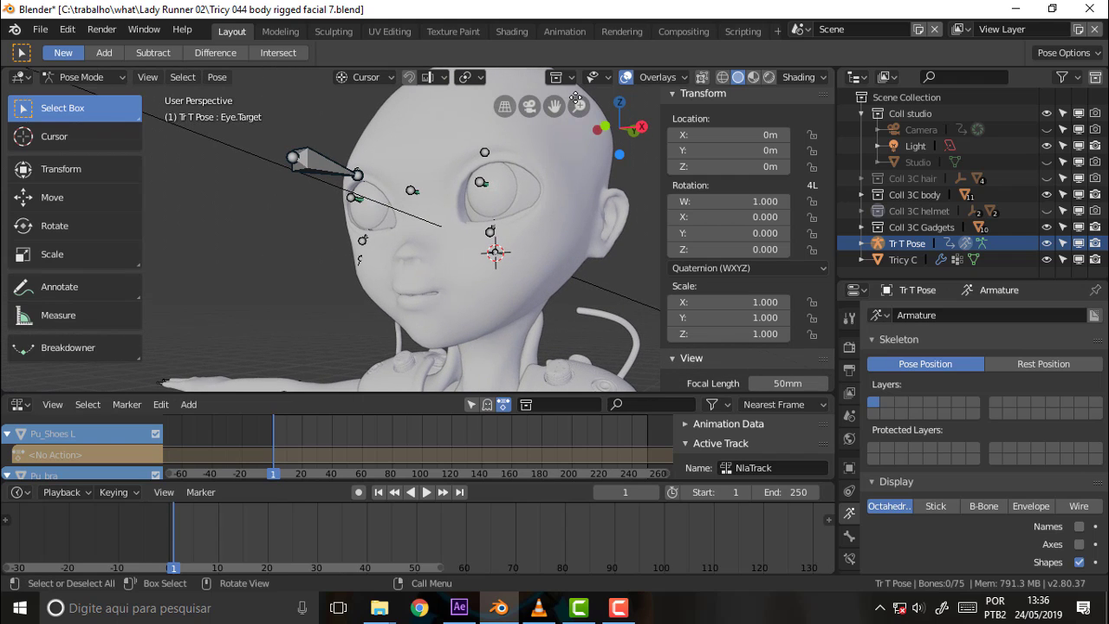
mouse_move(554, 104)
middle_down()
mouse_move(606, 169)
mouse_move(553, 179)
mouse_move(601, 175)
middle_up()
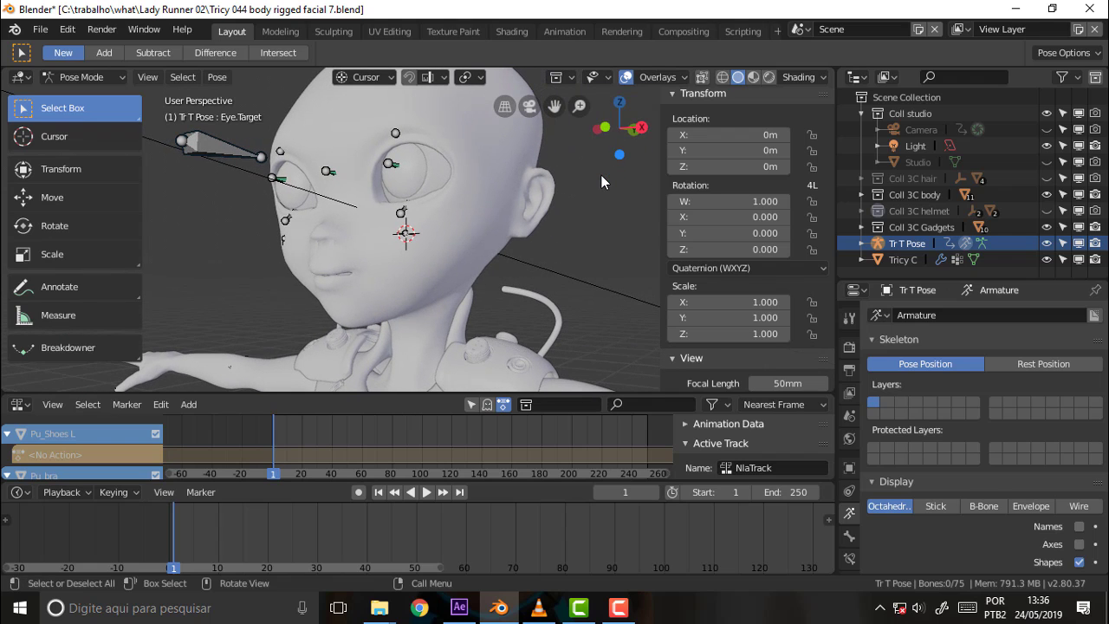
scroll(612, 192, up, 4)
scroll(612, 193, down, 2)
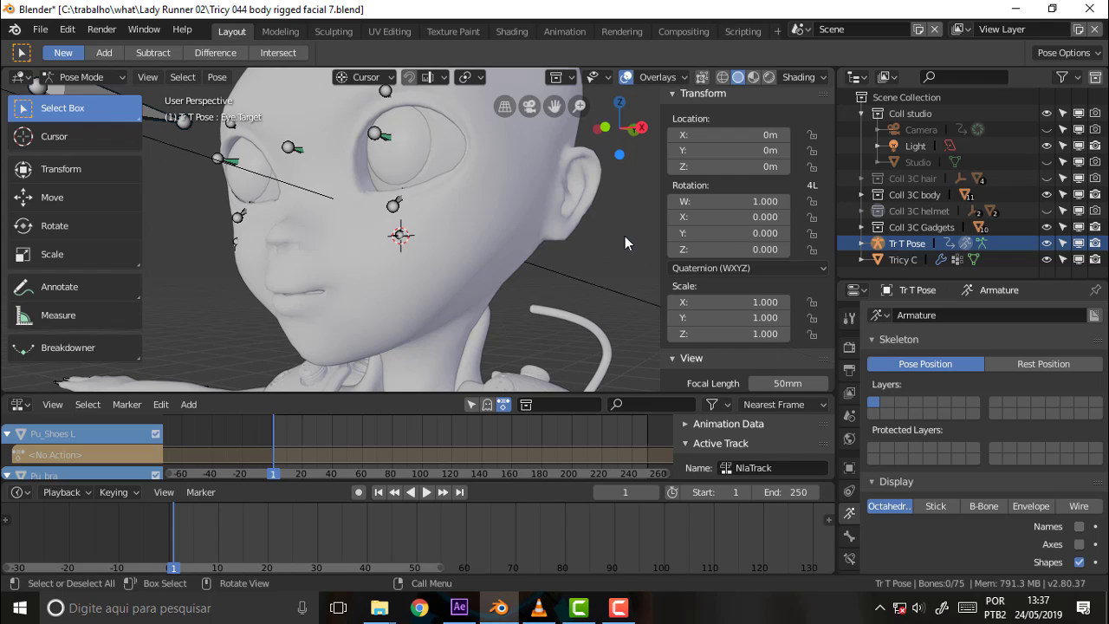
key(KP_3)
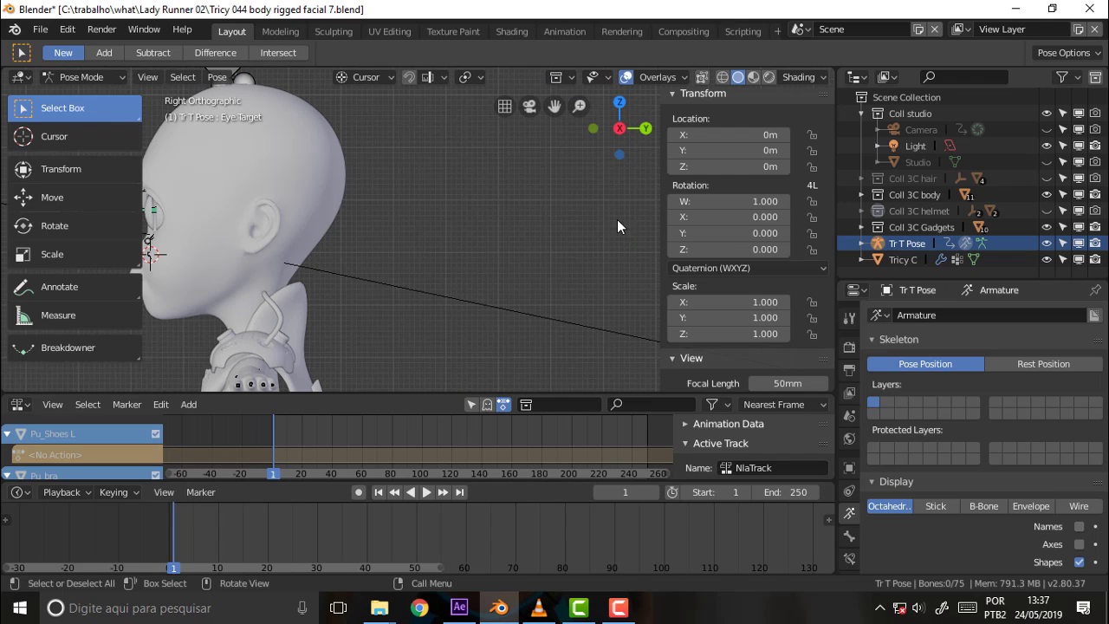
Step: Centre the head, enable X-ray to show the bones through the mesh, and select the head bone
drag(553, 106, 505, 182)
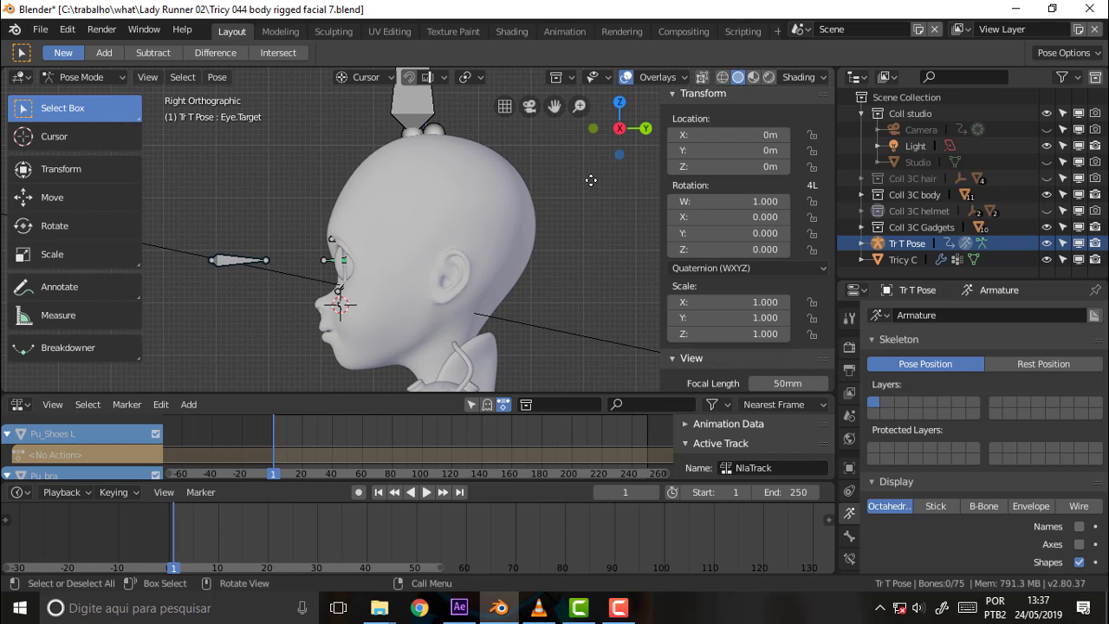
click(702, 78)
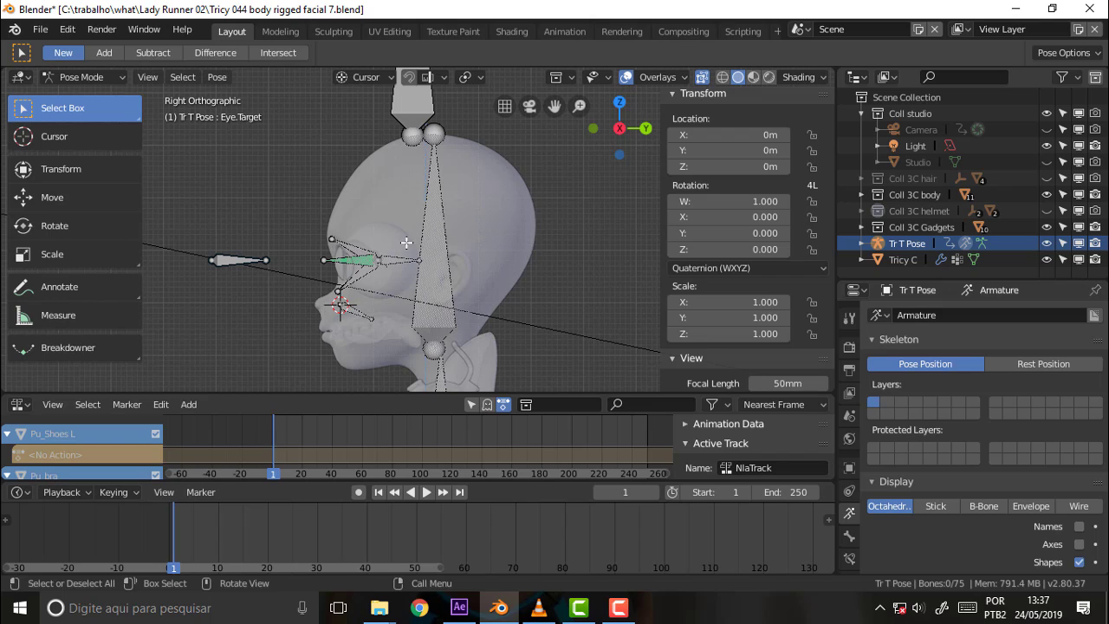
click(432, 229)
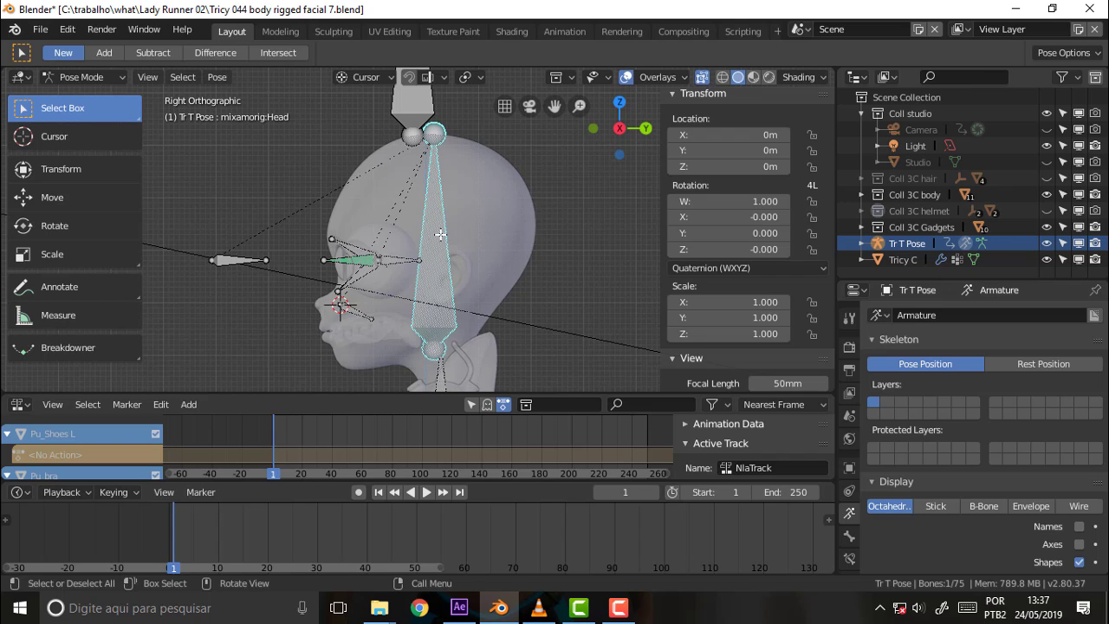
click(88, 76)
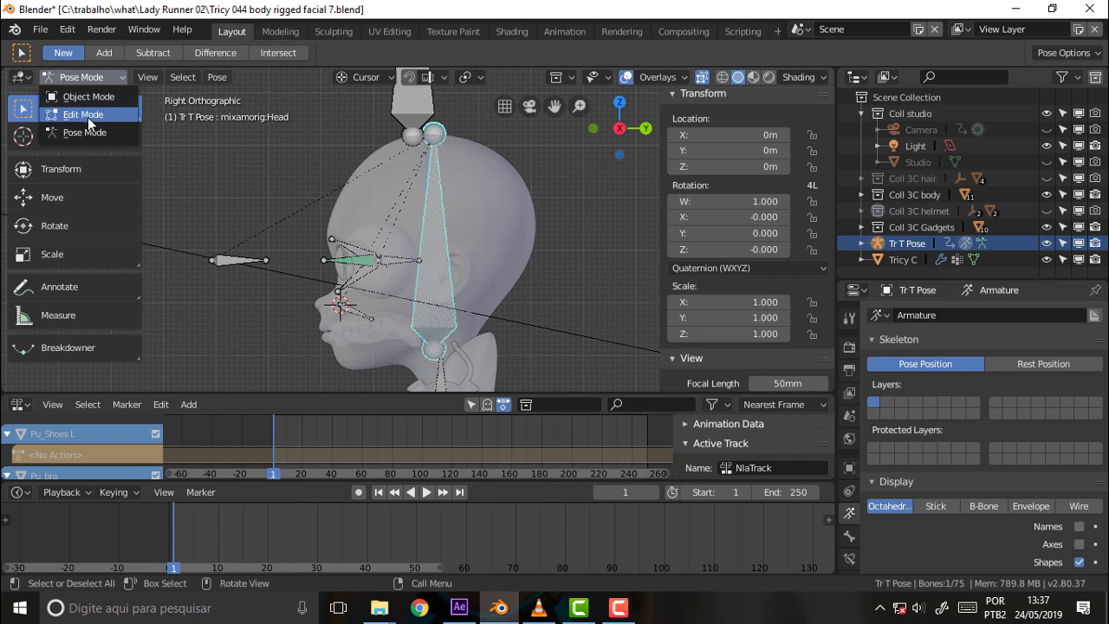
Step: In Edit Mode, duplicate the head bone and select the new copy, Head.001
key(Tab)
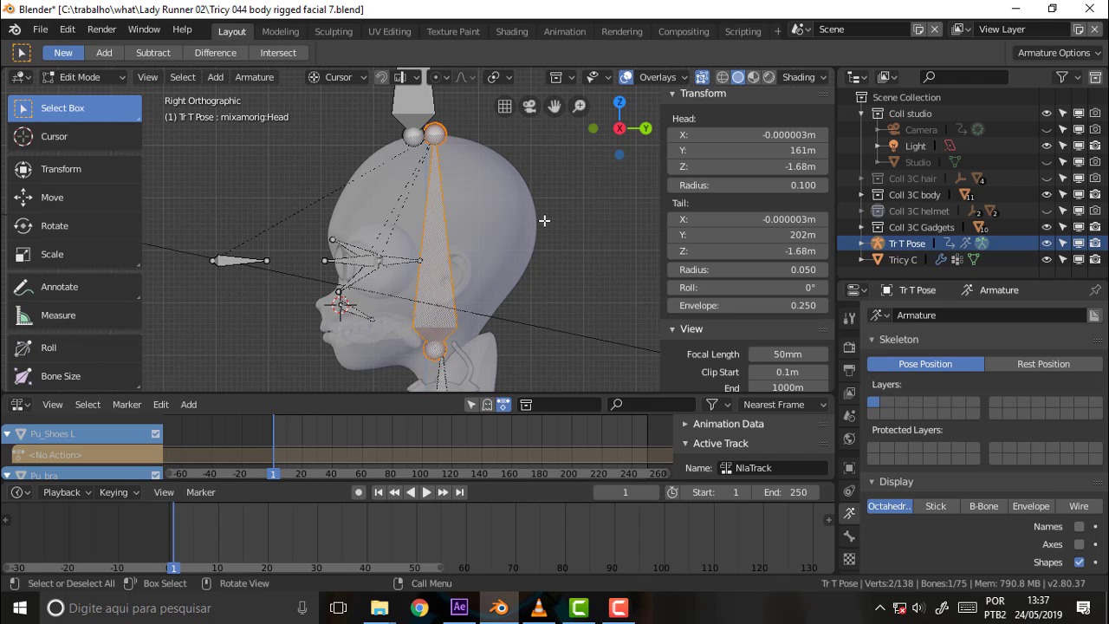
key(shift+d)
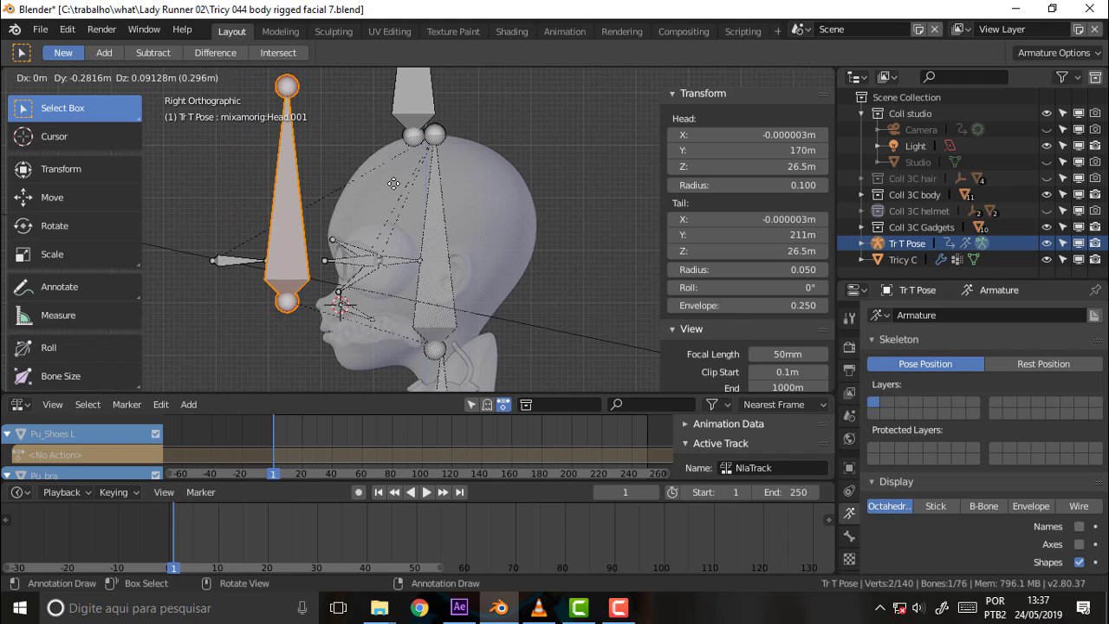
click(394, 194)
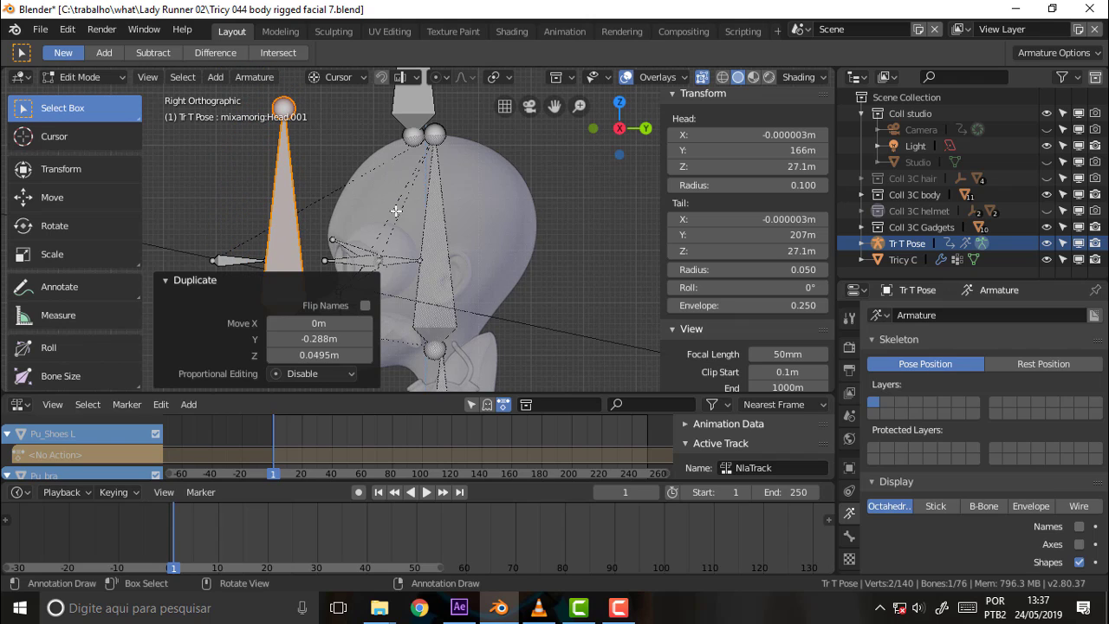
click(579, 234)
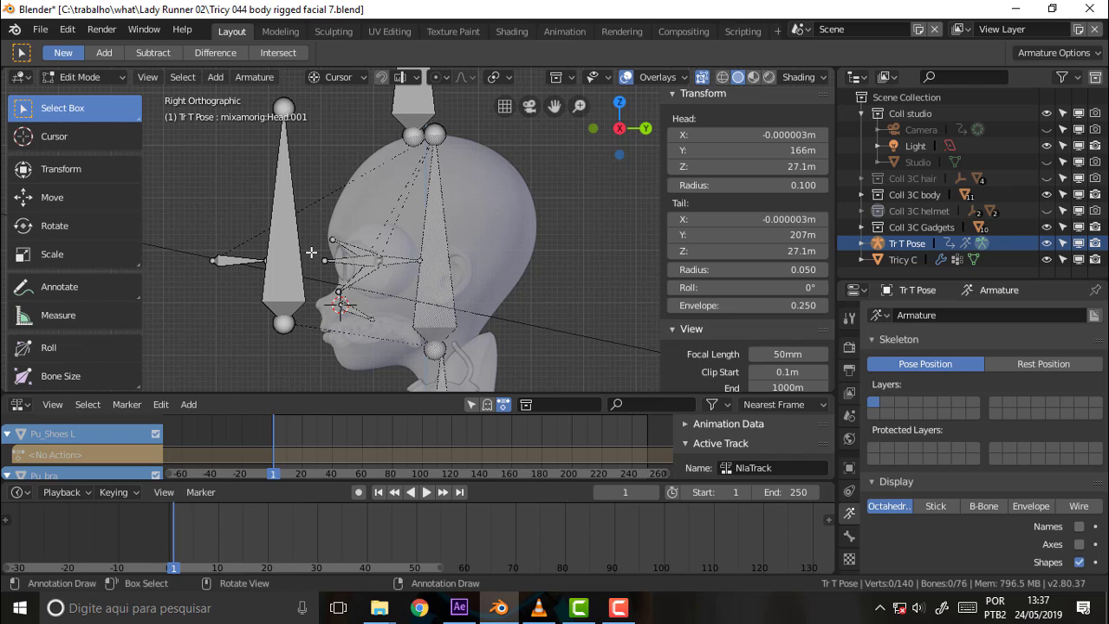
click(280, 205)
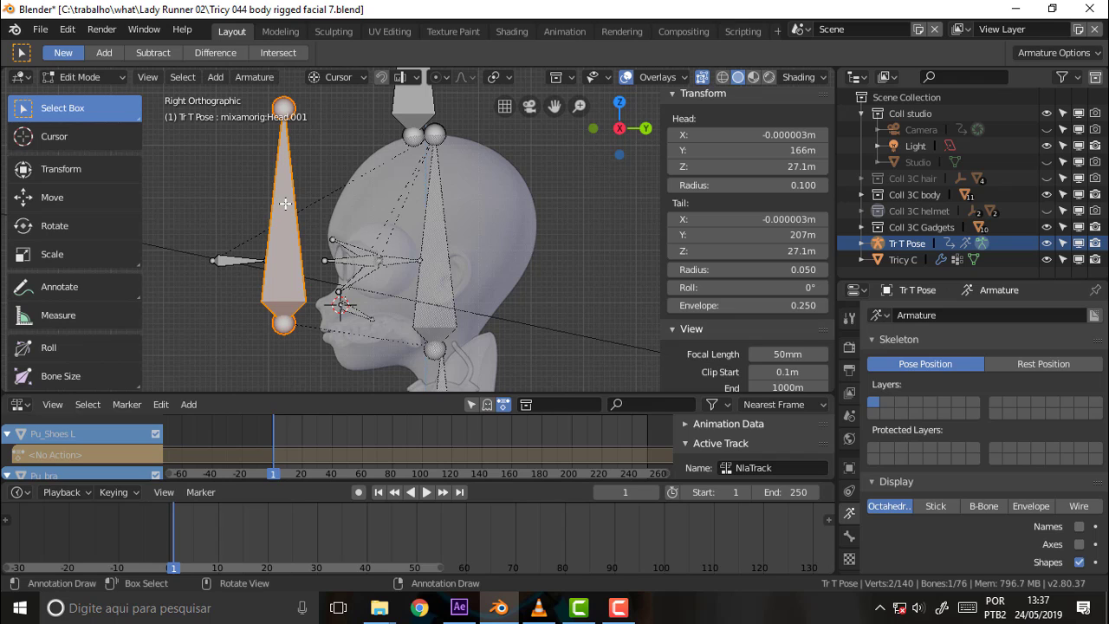
Step: Rotate Head.001 by -90°, scale it to 0.174, and move it in front of the brow
key(r)
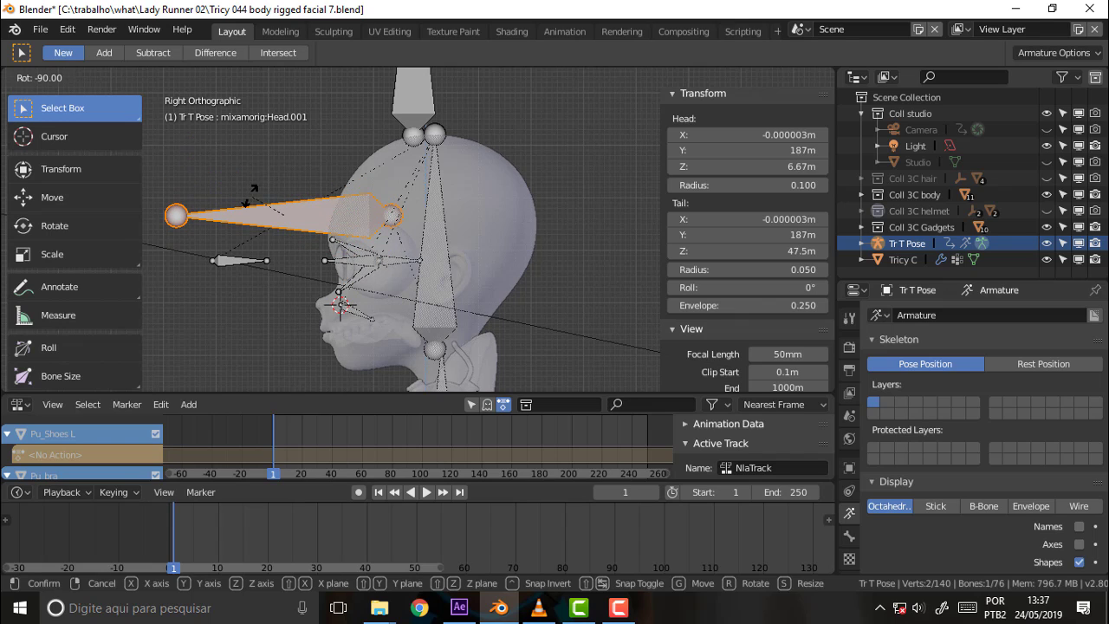
click(250, 196)
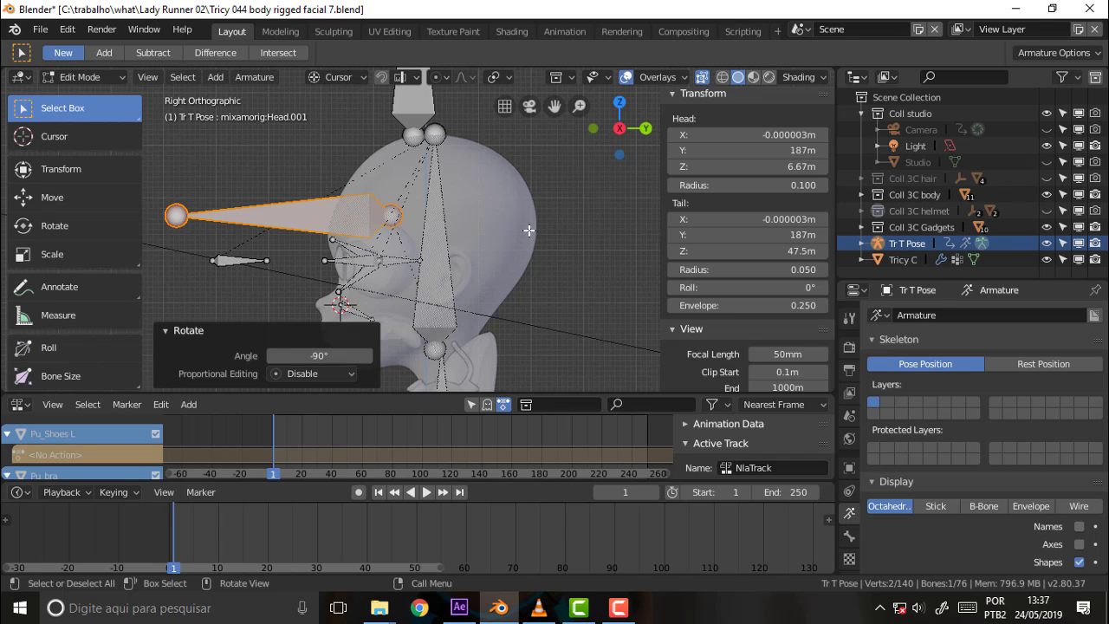
key(s)
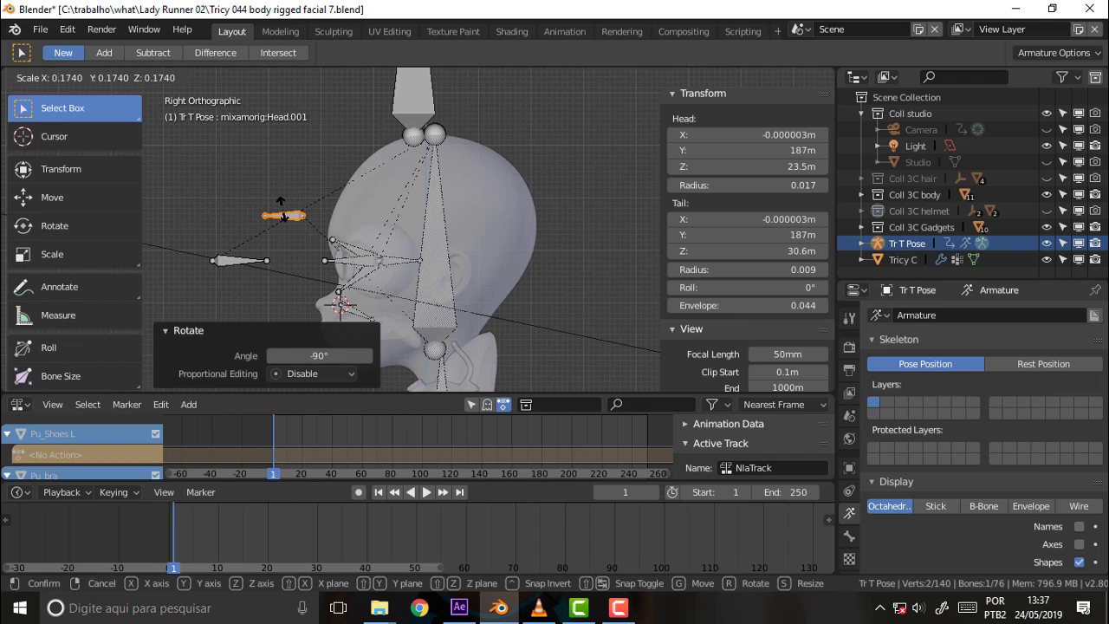
click(282, 211)
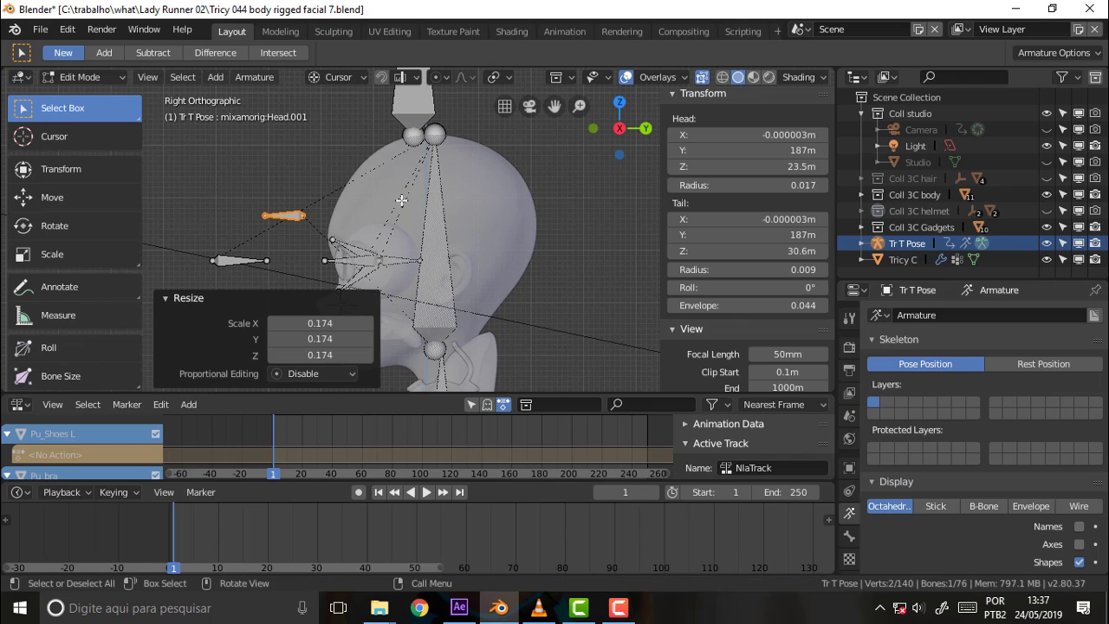
key(g)
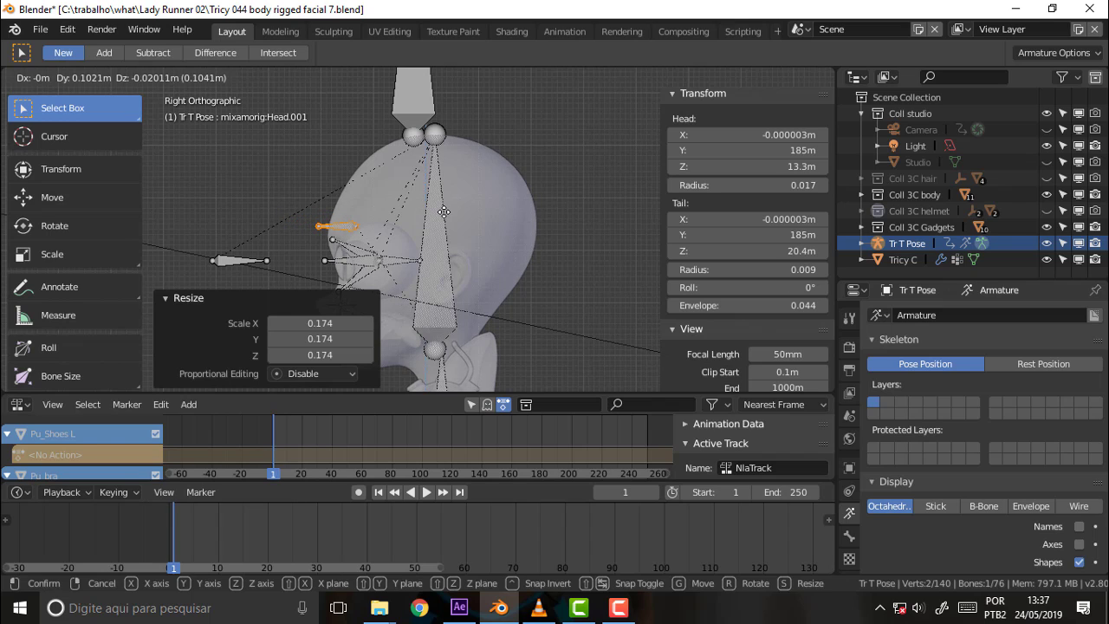
click(442, 210)
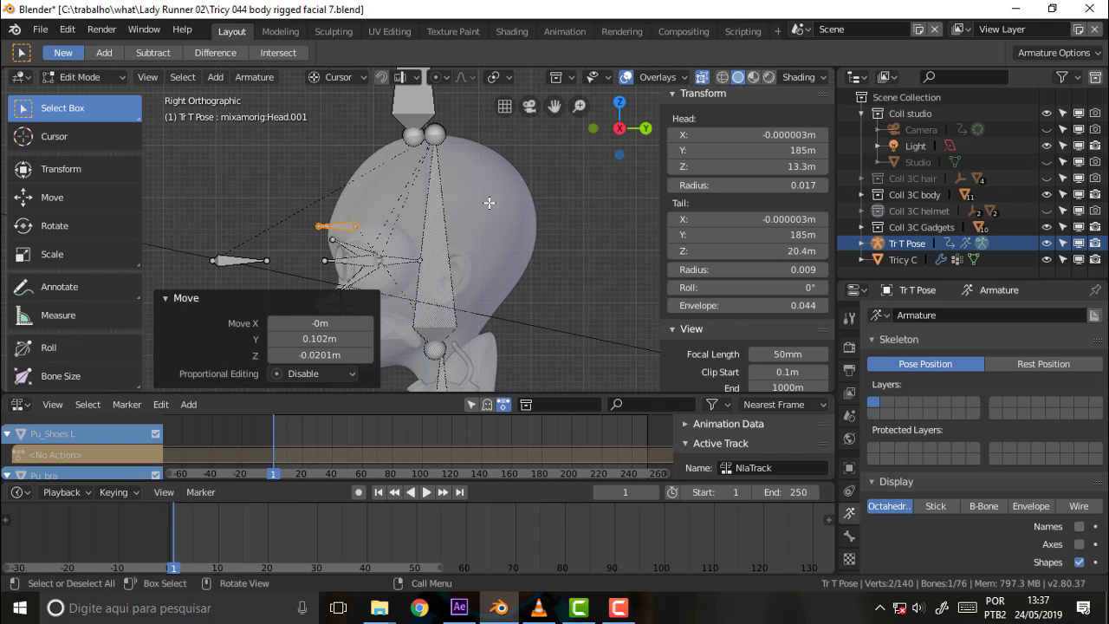
click(436, 133)
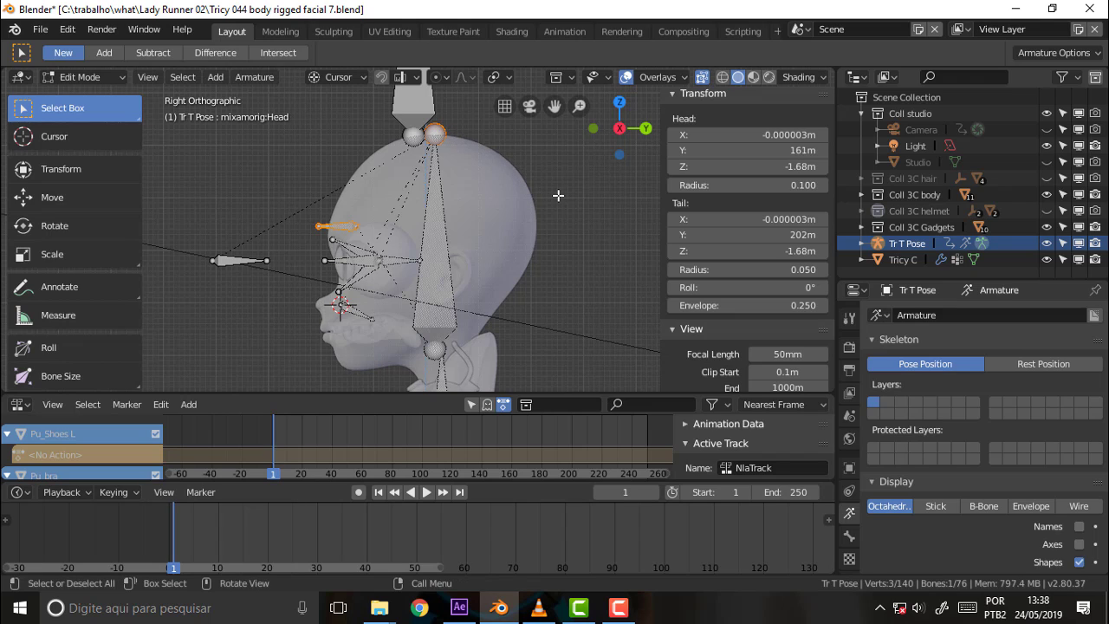
Step: Parent Head.001 to the Head bone with Keep Offset, then deselect all bones
key(ctrl+p)
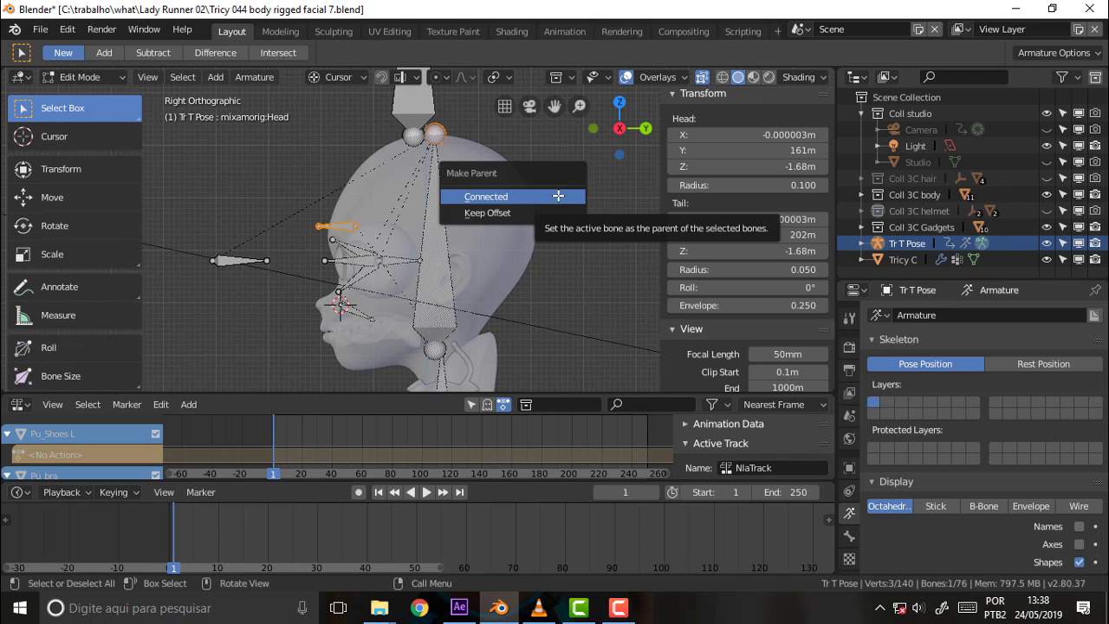
click(513, 211)
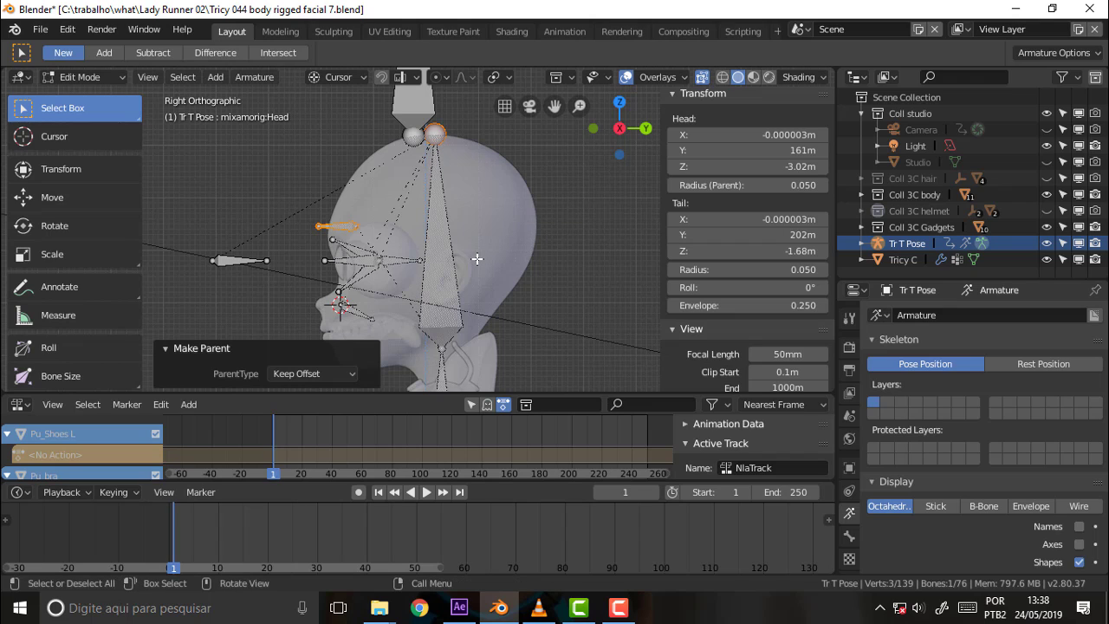
click(587, 259)
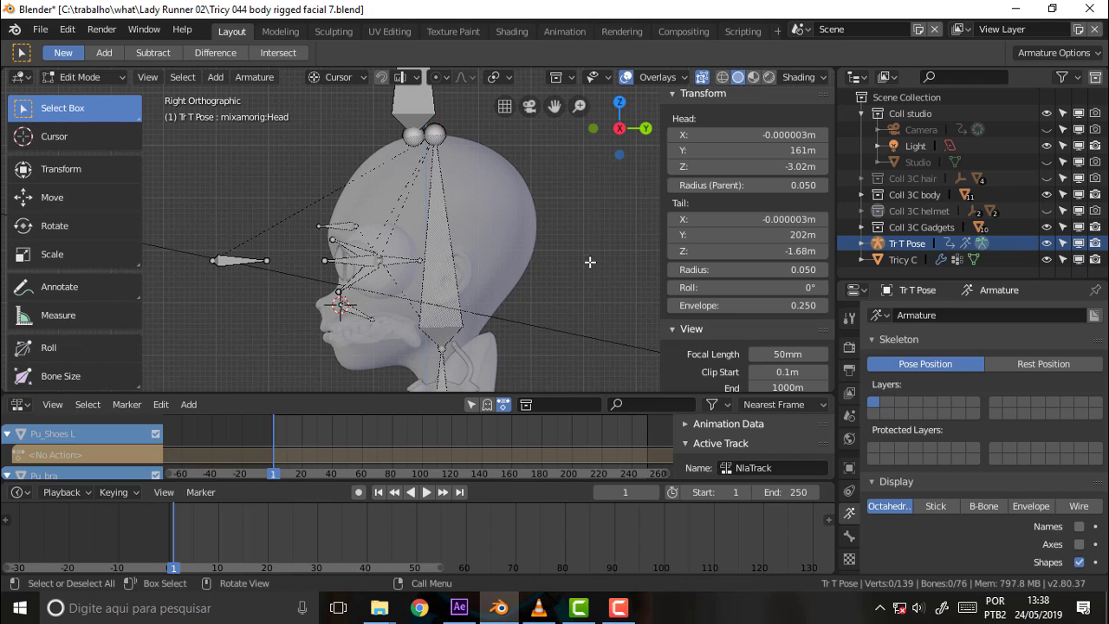
click(354, 227)
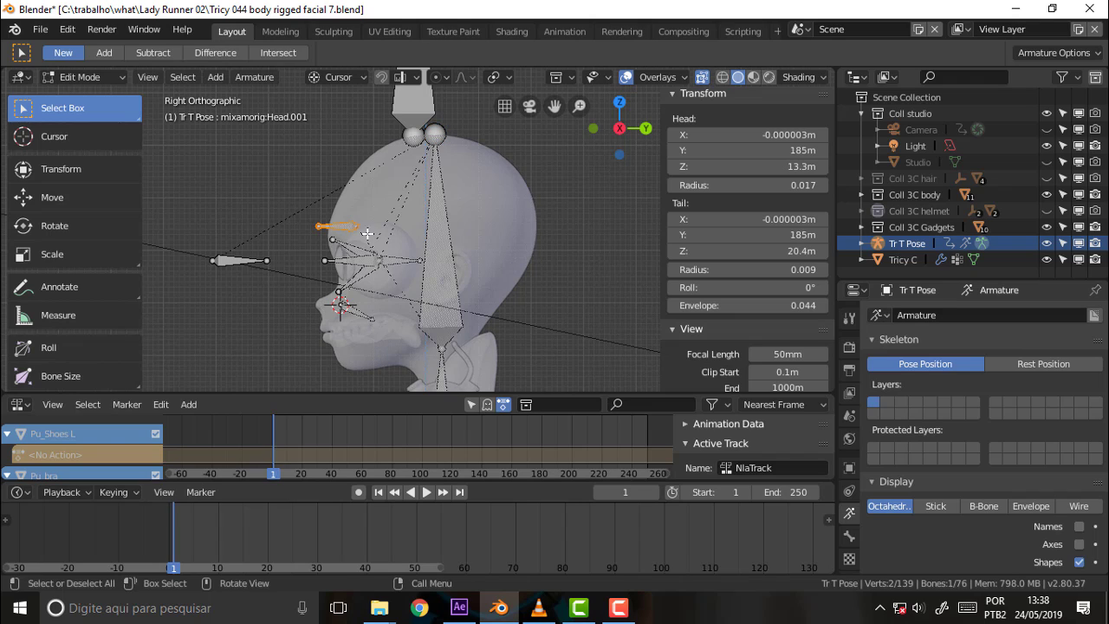
shift+click(438, 180)
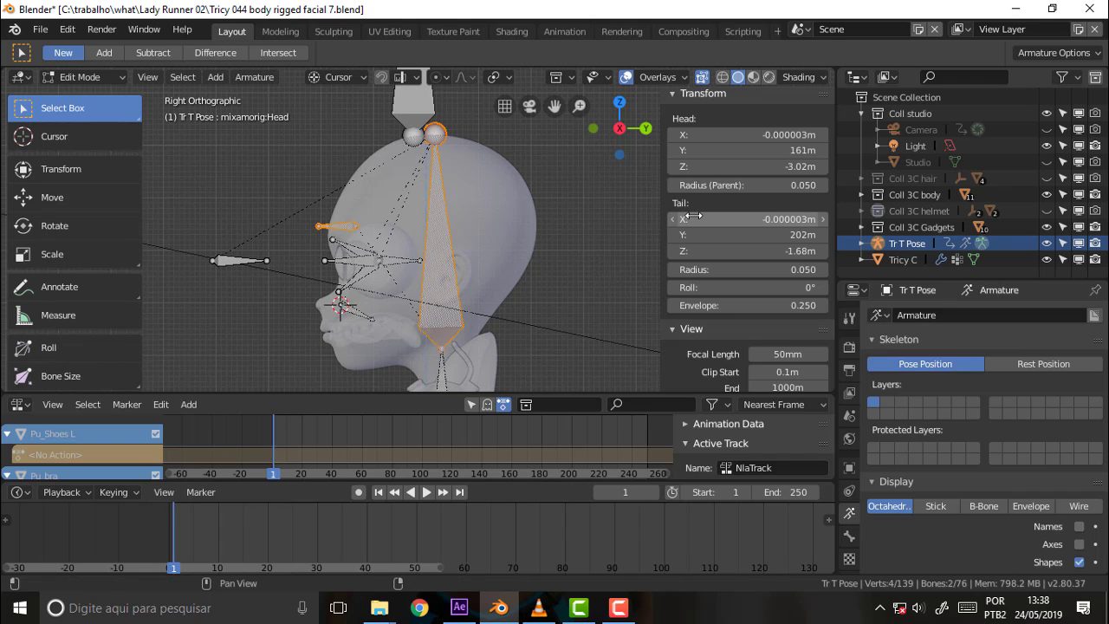
key(ctrl+p)
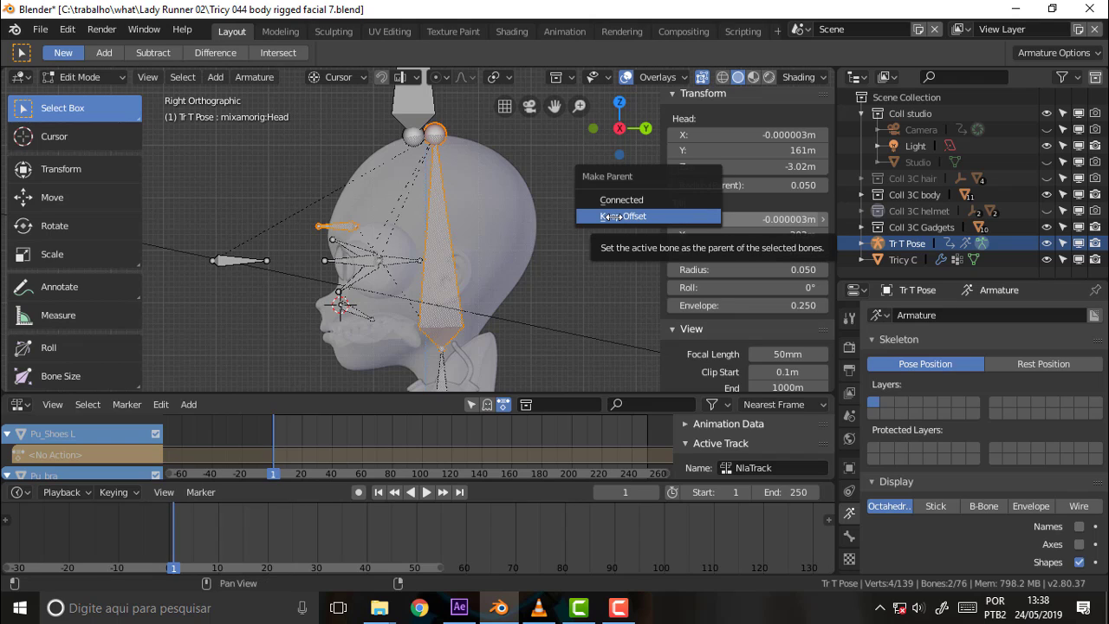
click(612, 216)
click(586, 283)
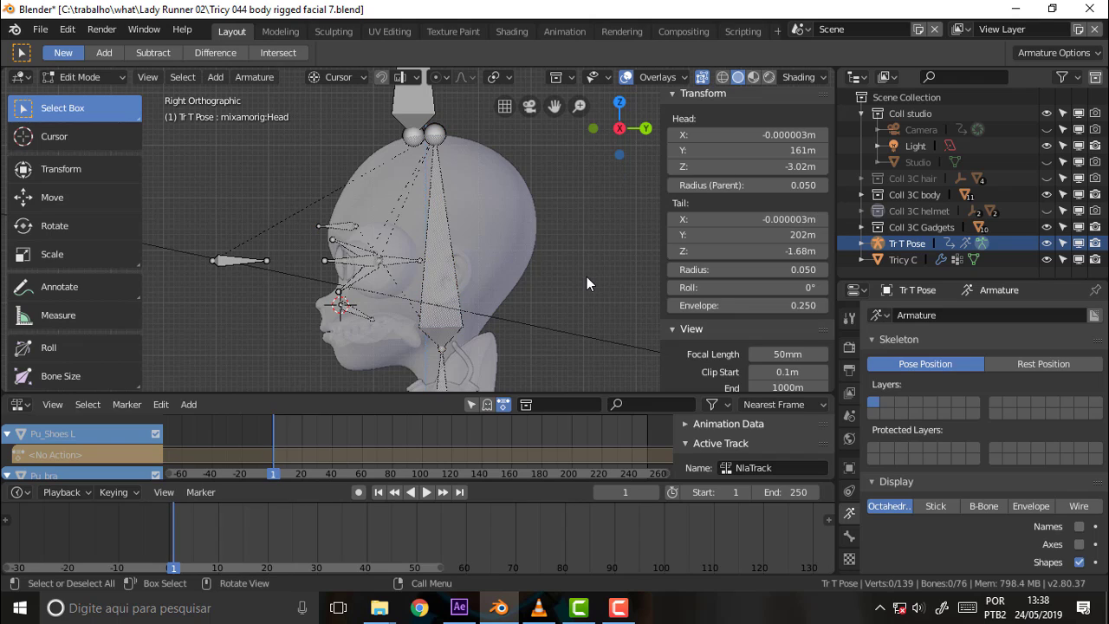
Step: Switch to Pose Mode and parent Head.001 to the Head bone as type Bone
click(78, 77)
click(93, 133)
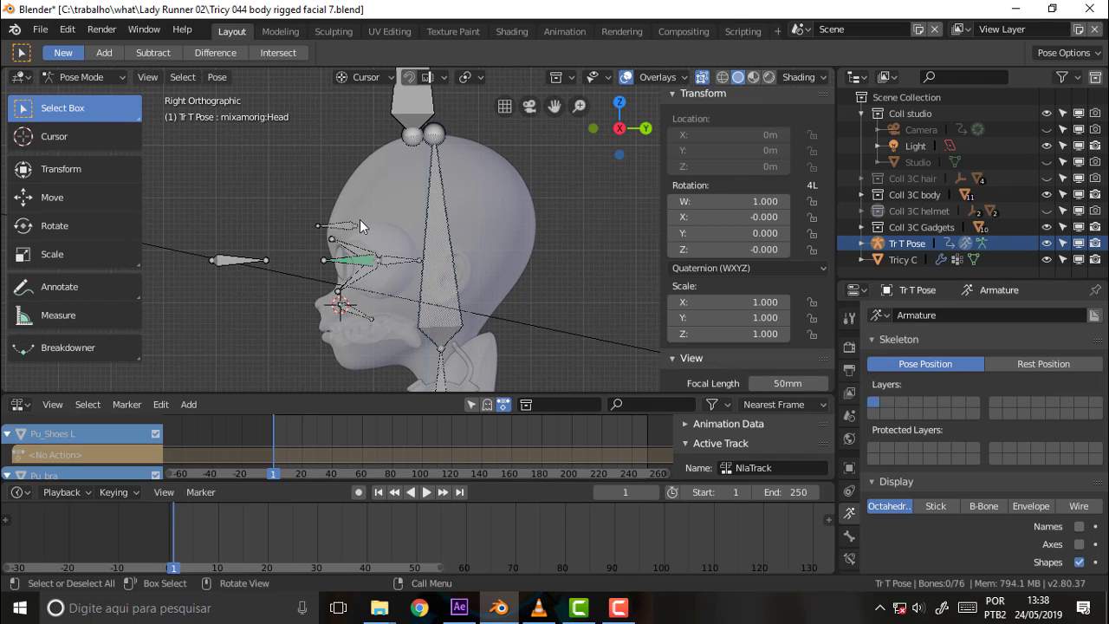
click(346, 226)
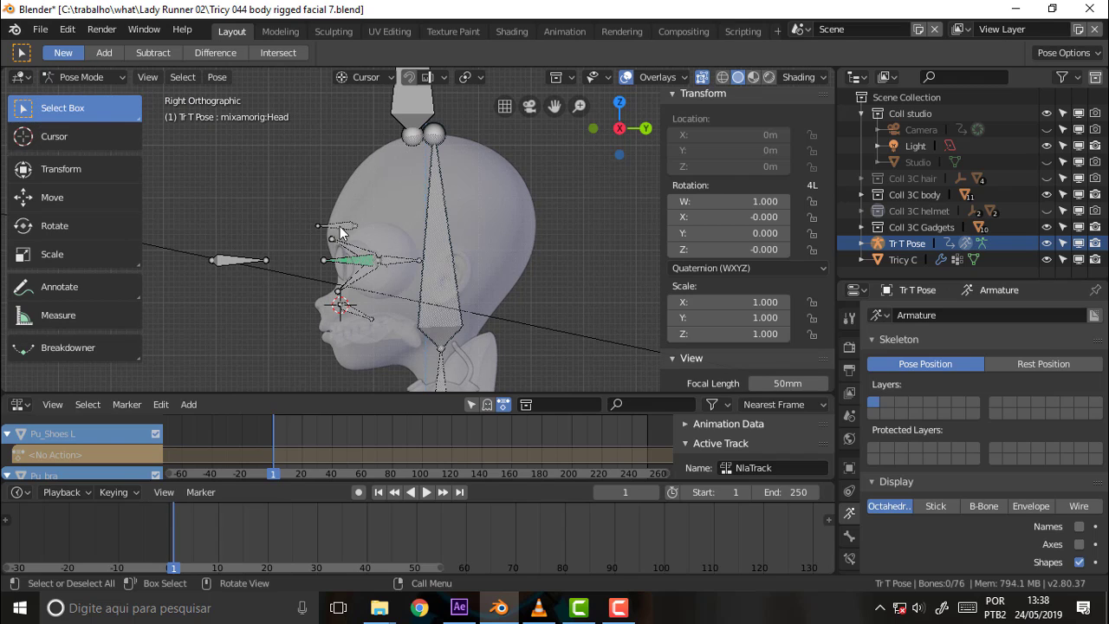
shift+click(440, 208)
key(ctrl+p)
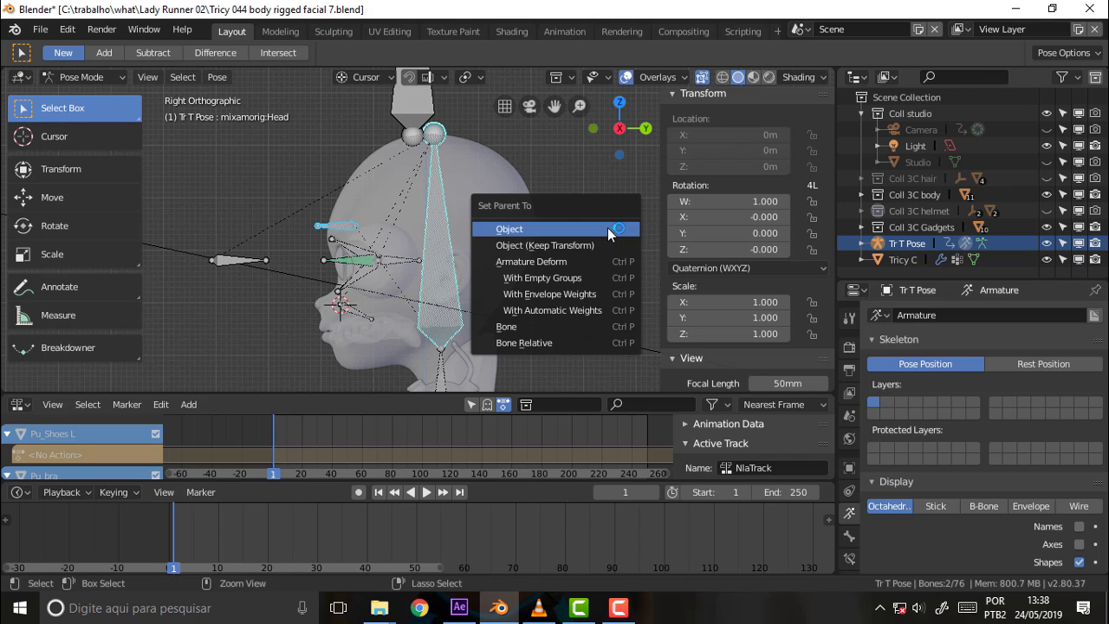
click(535, 326)
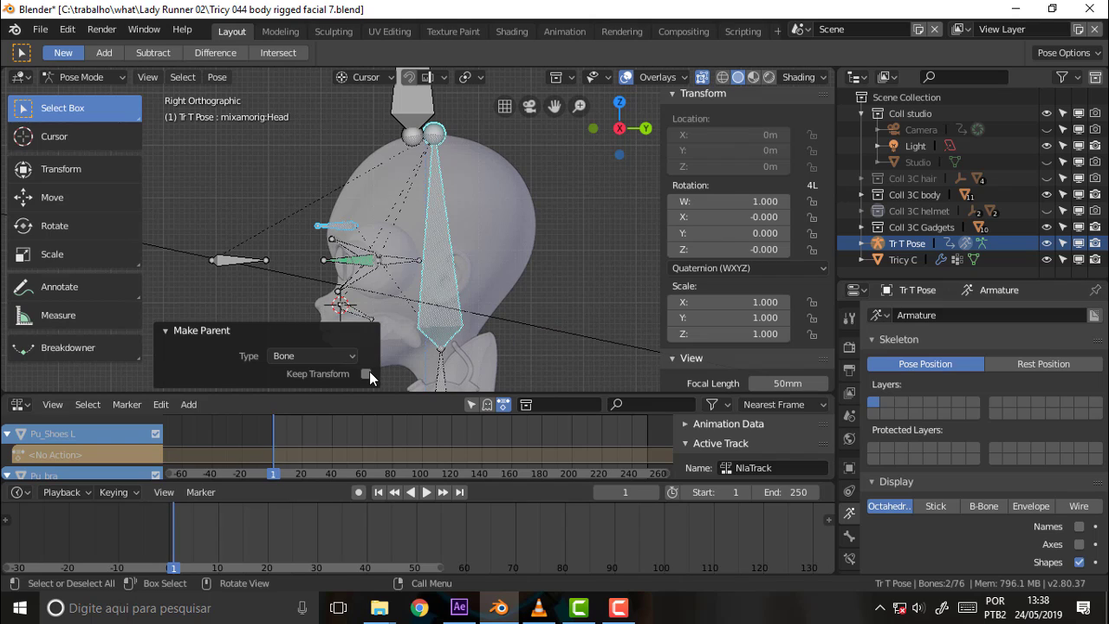
Step: Check the parenting, reapply Bone parenting with Keep Transform, and deselect both bones
click(594, 247)
click(352, 226)
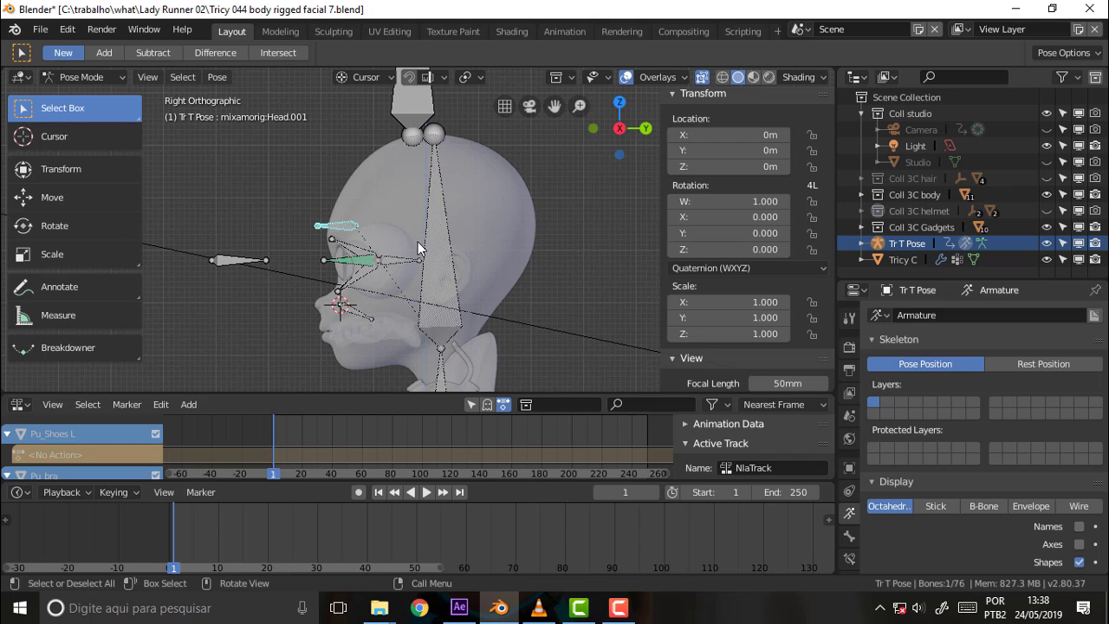
click(449, 236)
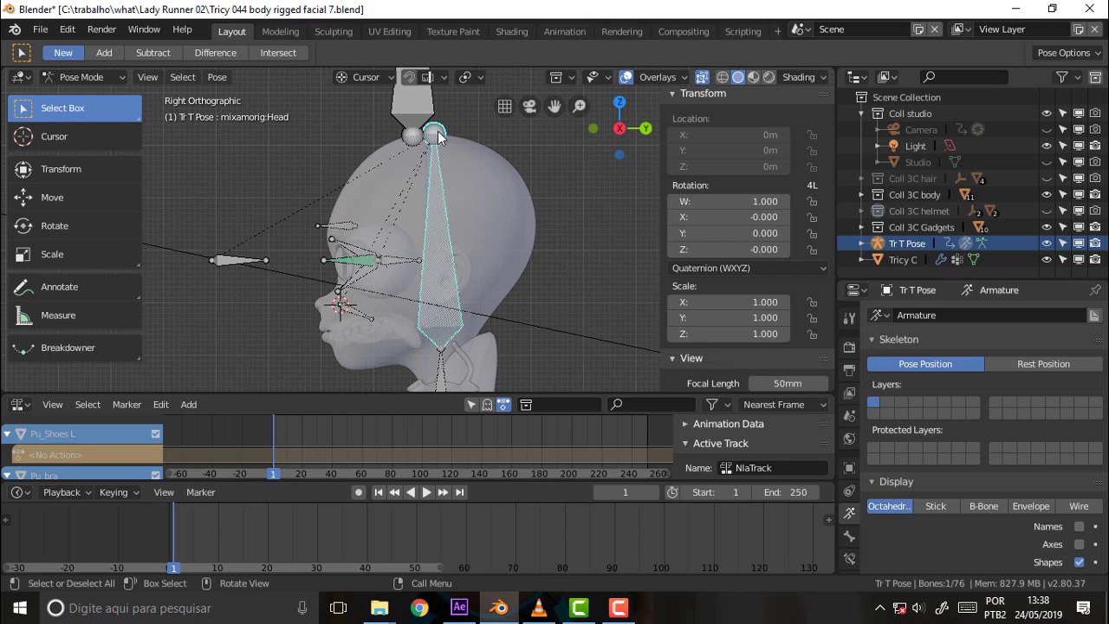
click(550, 200)
click(350, 227)
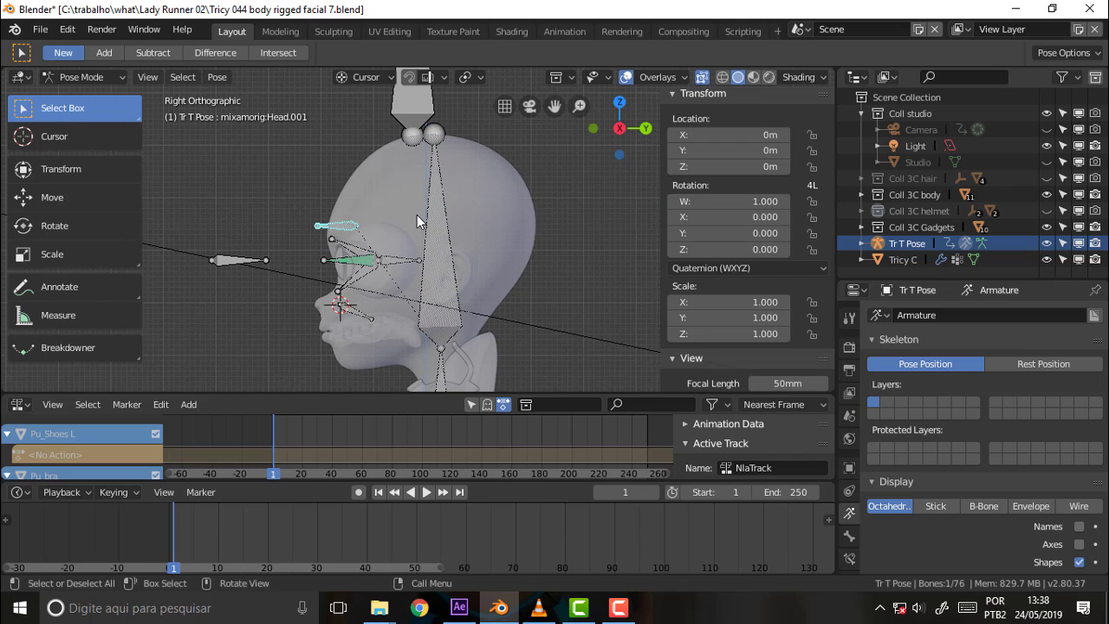
shift+click(435, 137)
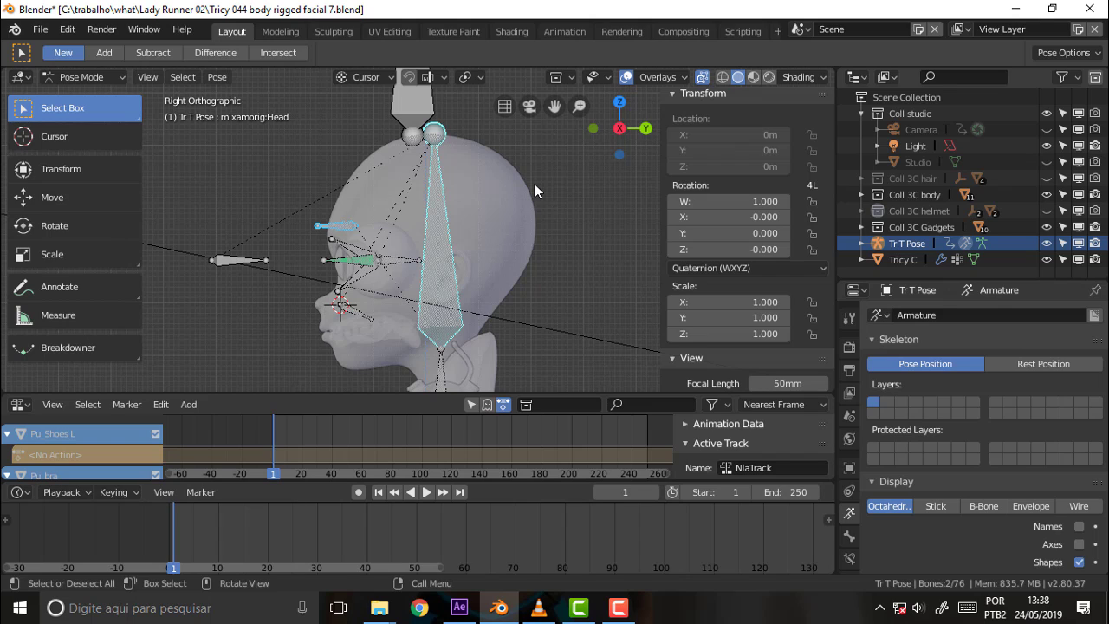
key(ctrl+p)
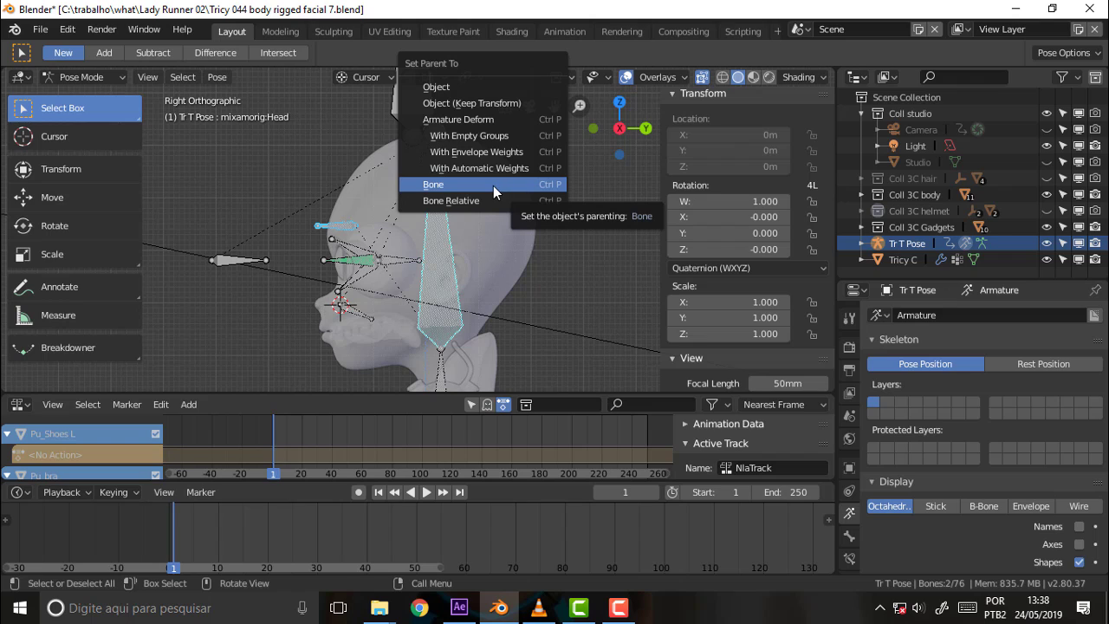
click(437, 184)
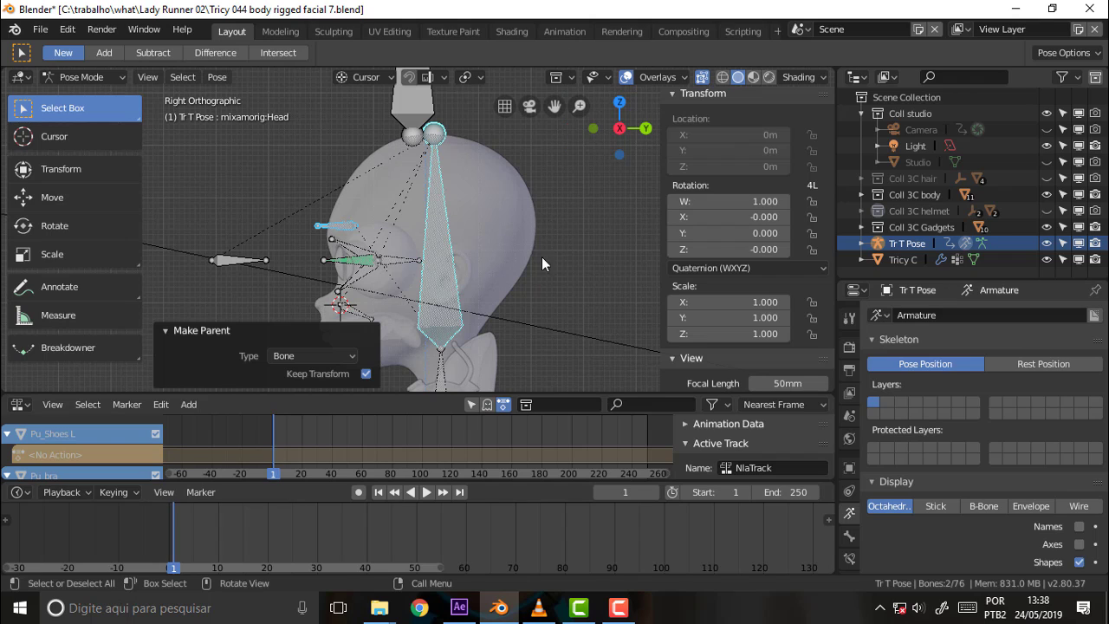
click(572, 266)
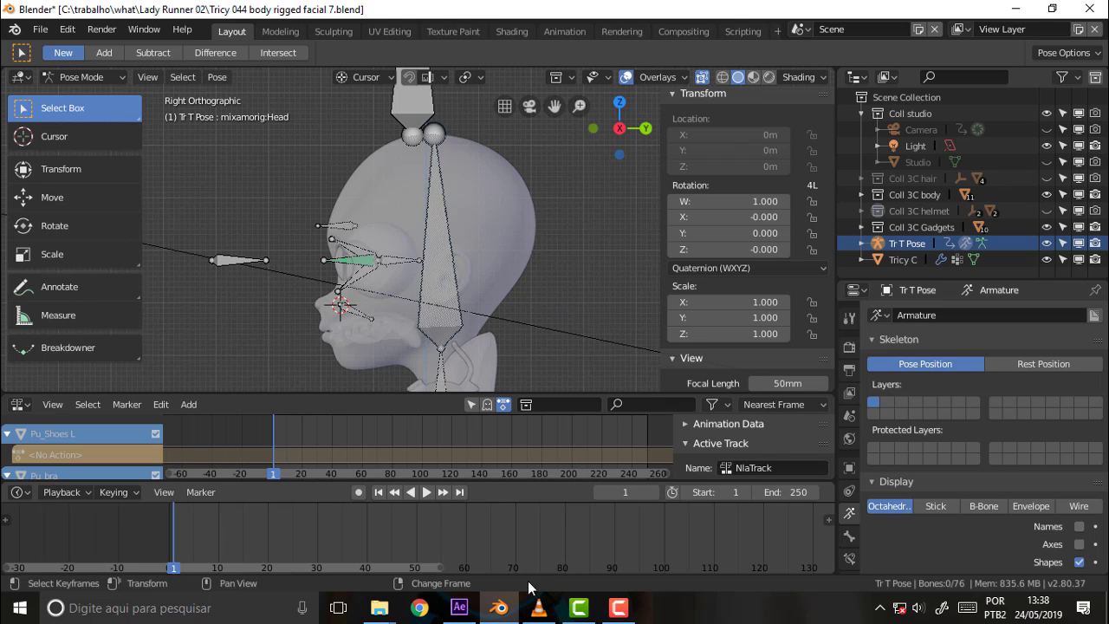
Step: Resume the tutorial video in VLC and adjust the system volume
click(537, 612)
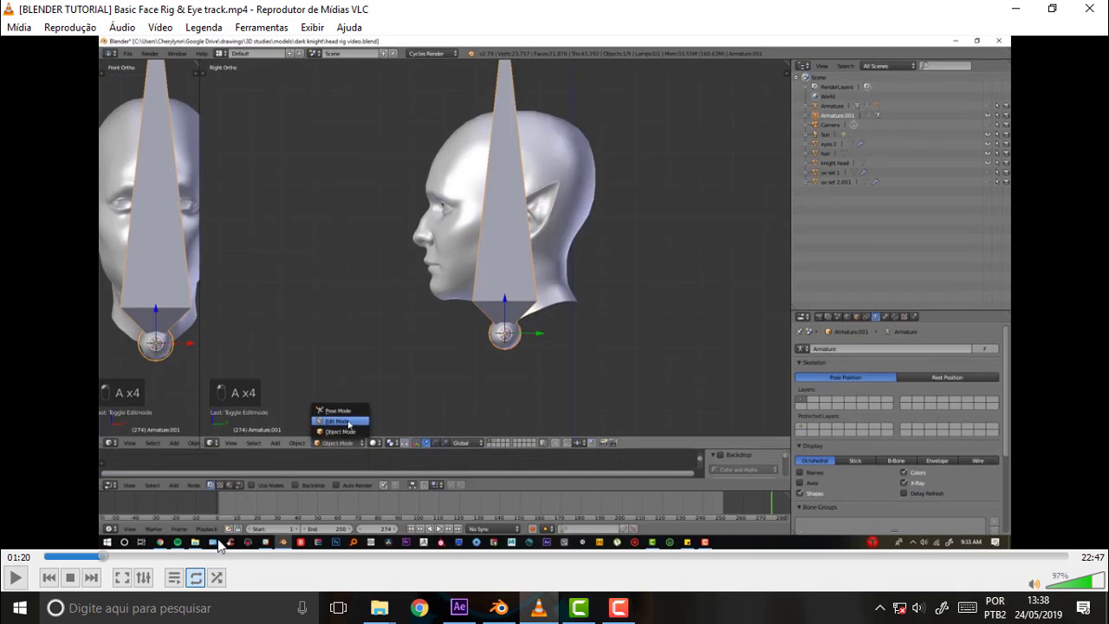
click(15, 579)
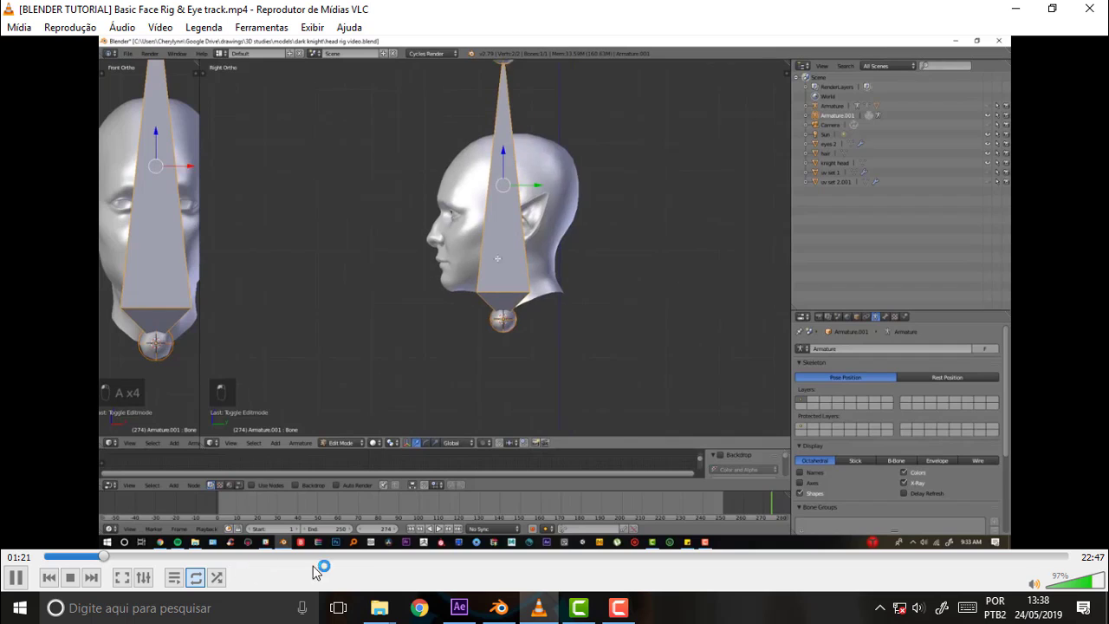
scroll(1093, 582, up, 3)
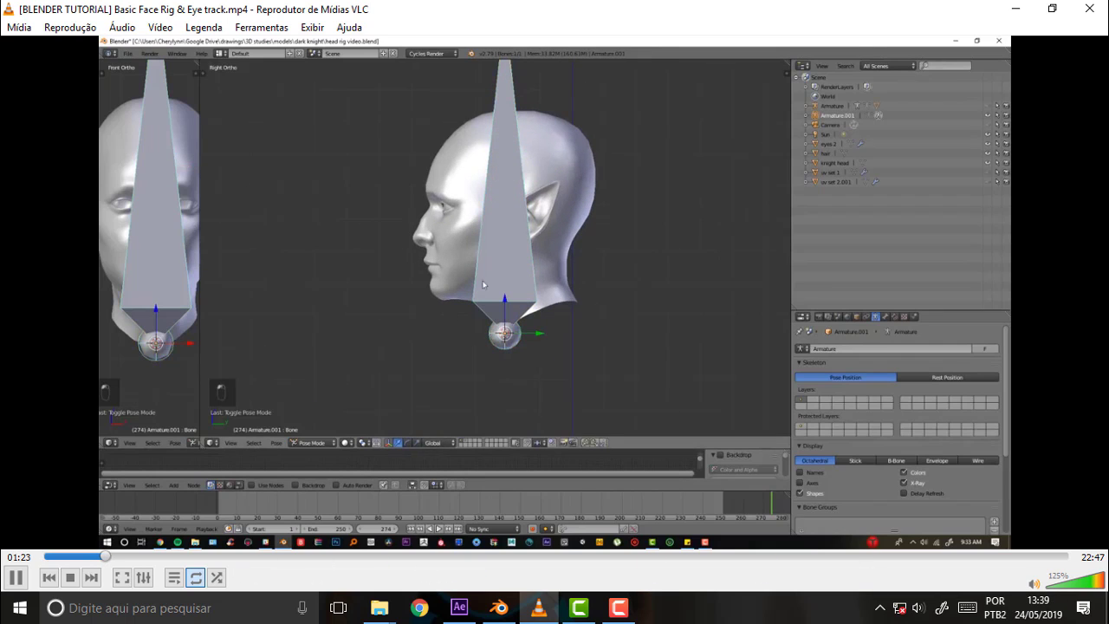
click(917, 608)
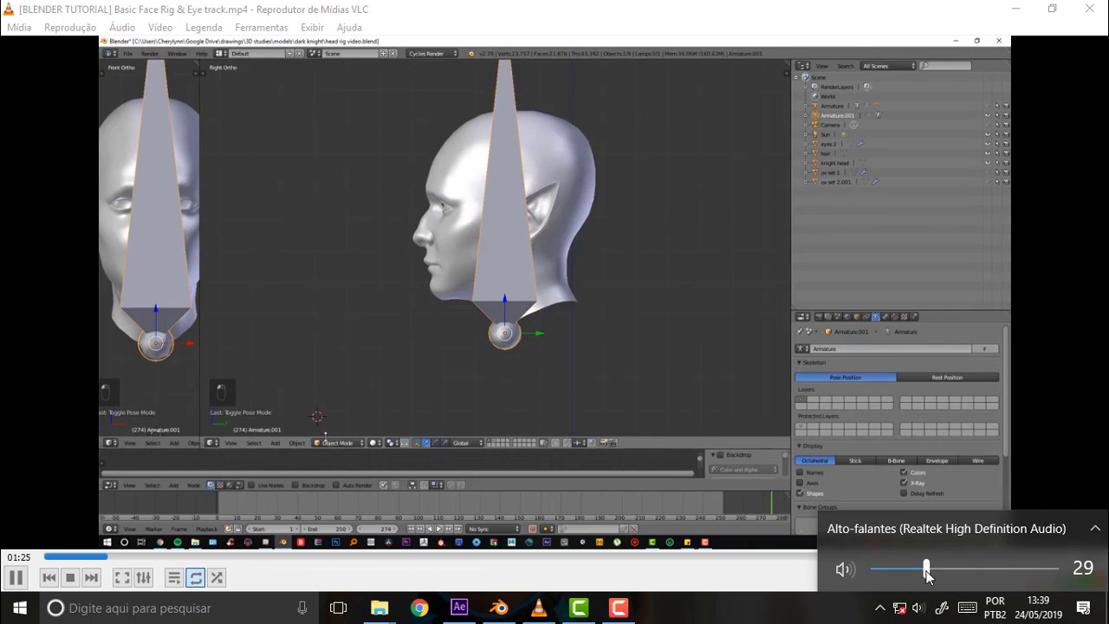
drag(923, 577, 971, 575)
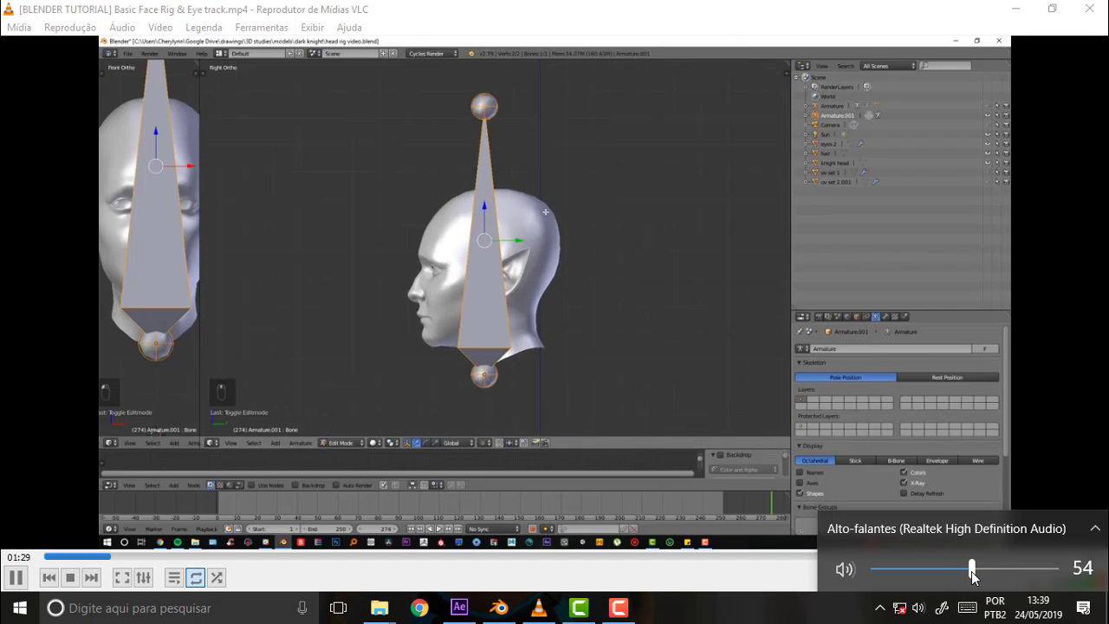
drag(971, 575, 919, 569)
Step: Jump the tutorial ahead to about 15:15, pause it, and return to Blender
click(730, 555)
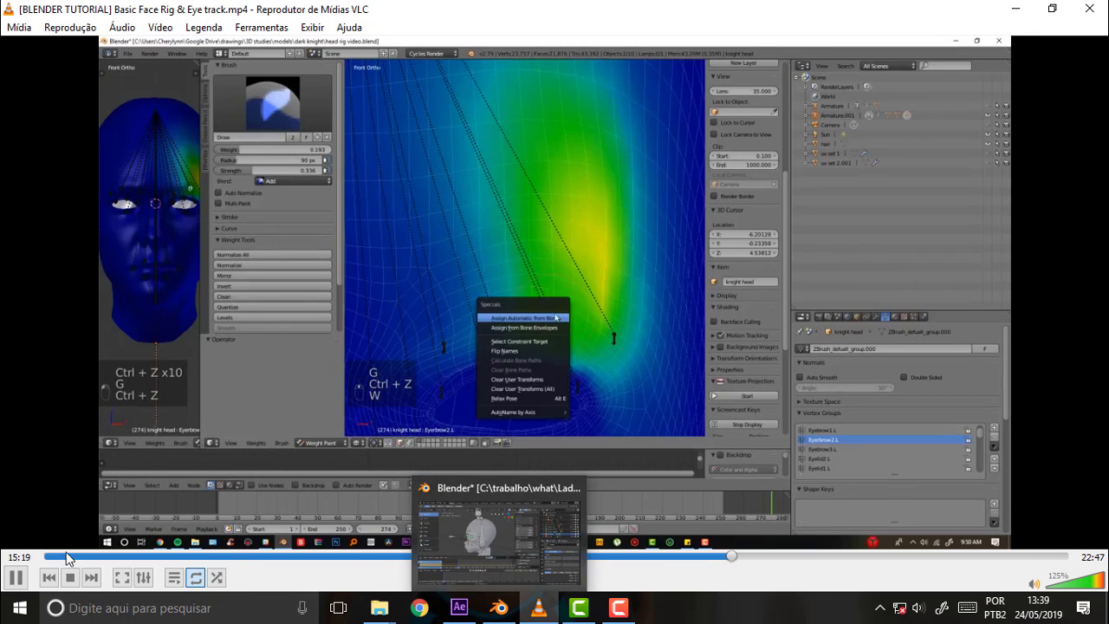
click(16, 577)
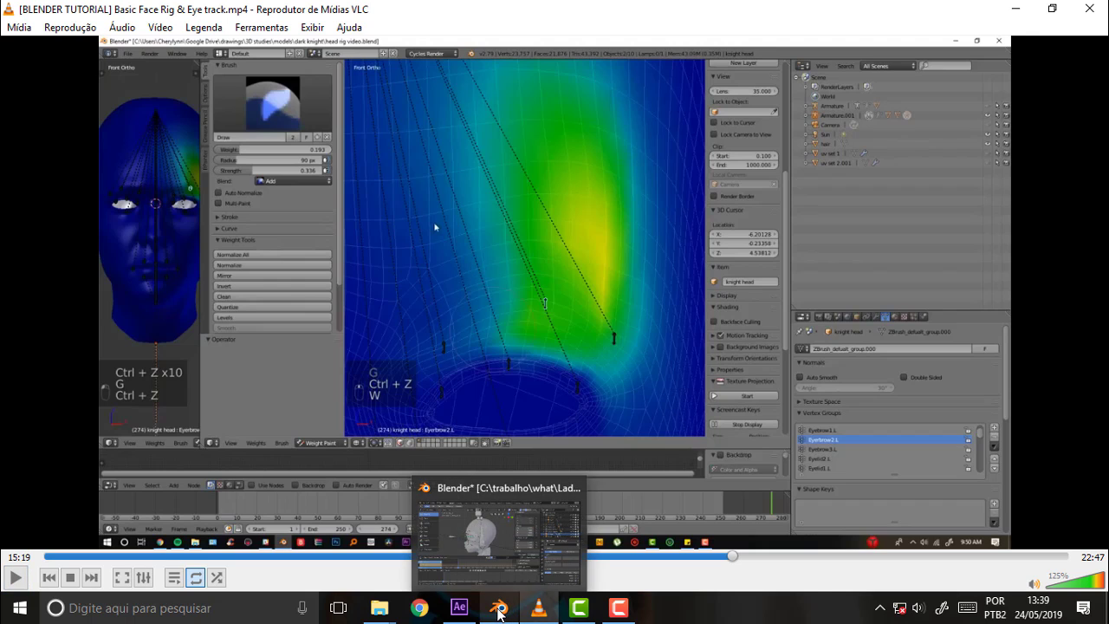
click(529, 537)
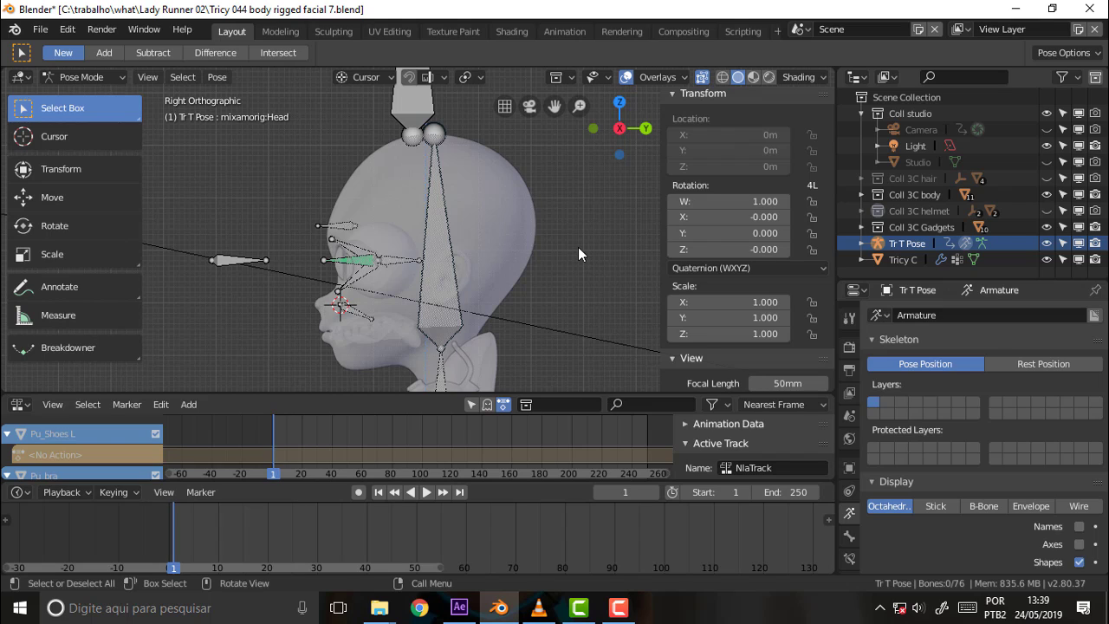
Step: Select the eyebrow bone Head.001 and switch the armature to Edit Mode
click(346, 225)
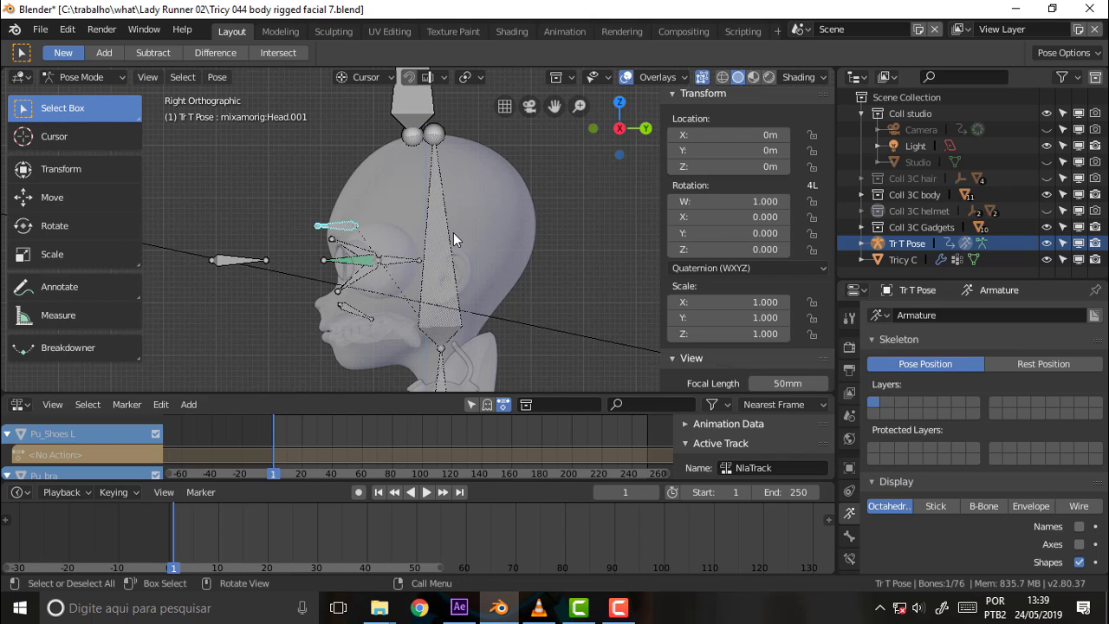
key(d)
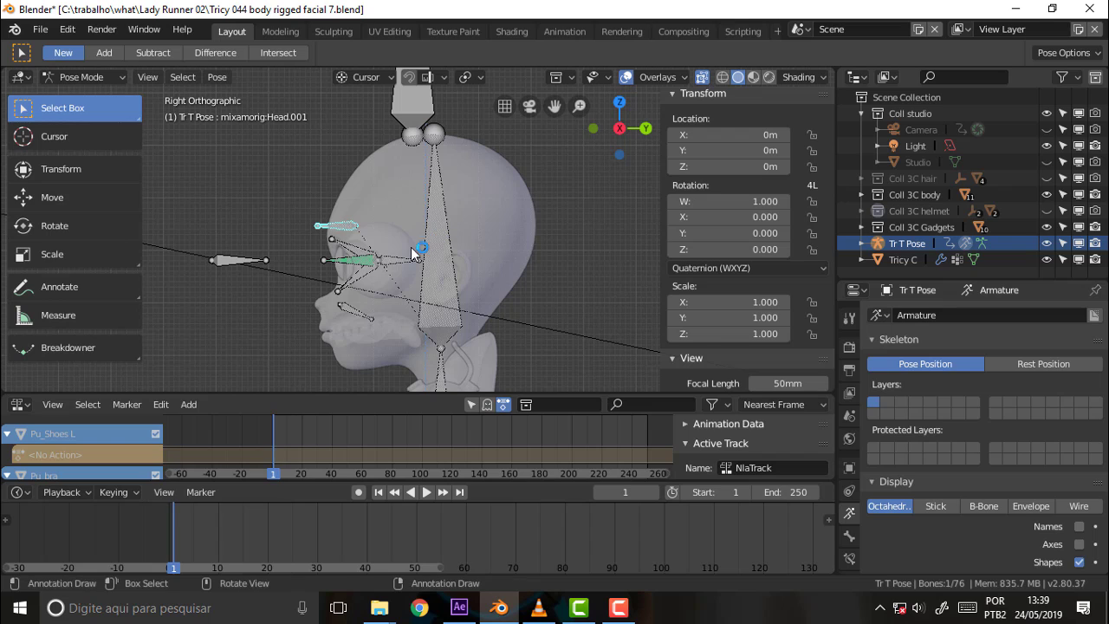
click(75, 78)
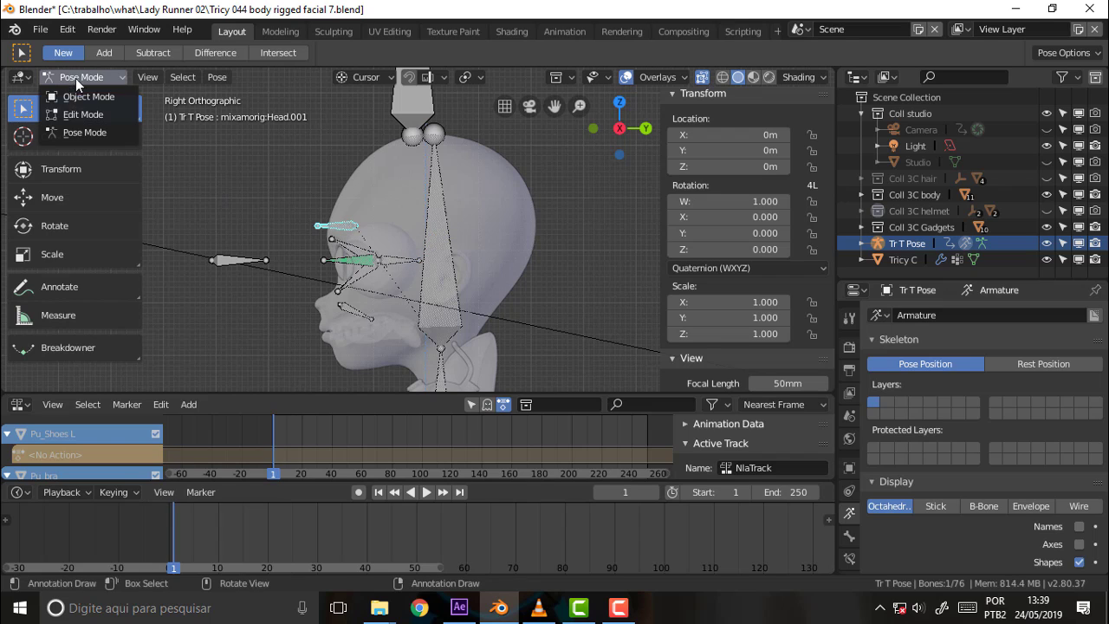
click(77, 113)
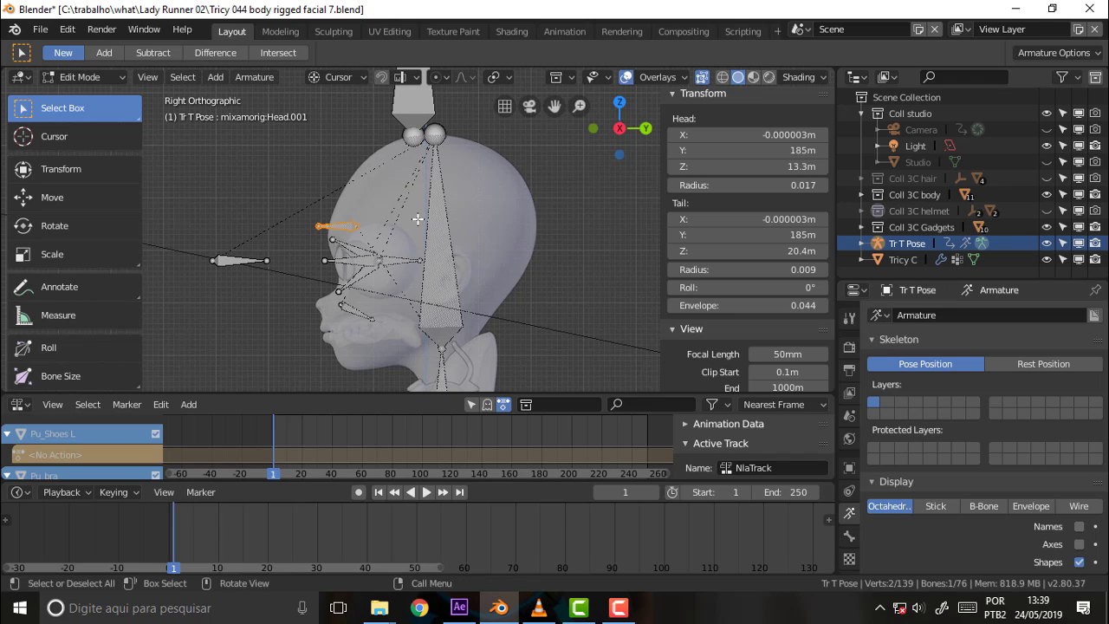
Step: Duplicate Head.001 as Head.002, 0.187 m lower near the mouth, then bring VLC forward
key(shift+d)
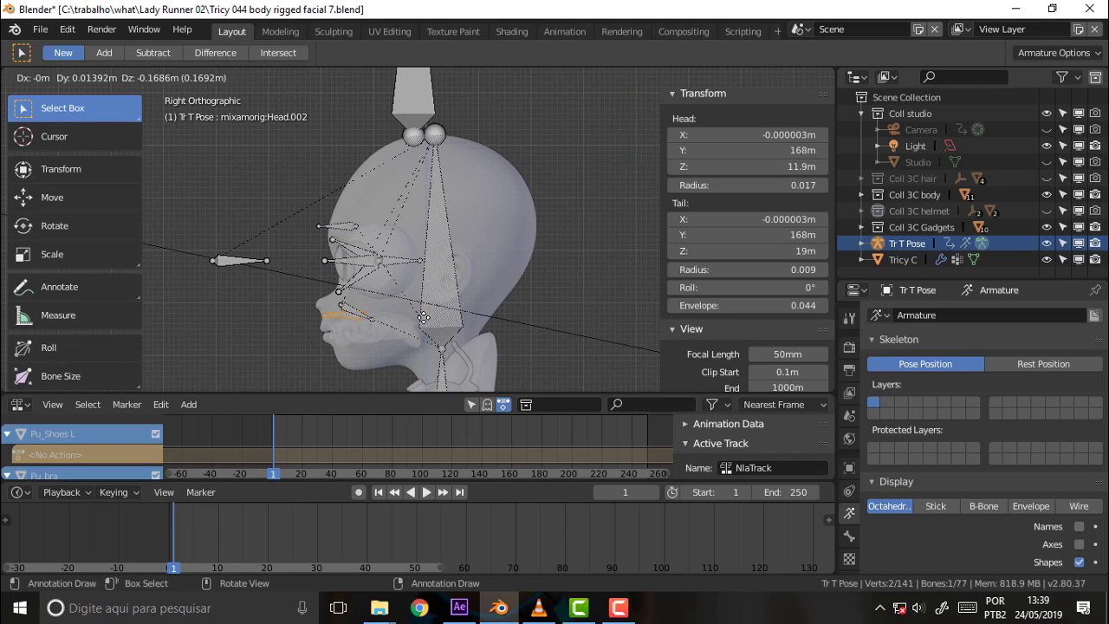
click(417, 313)
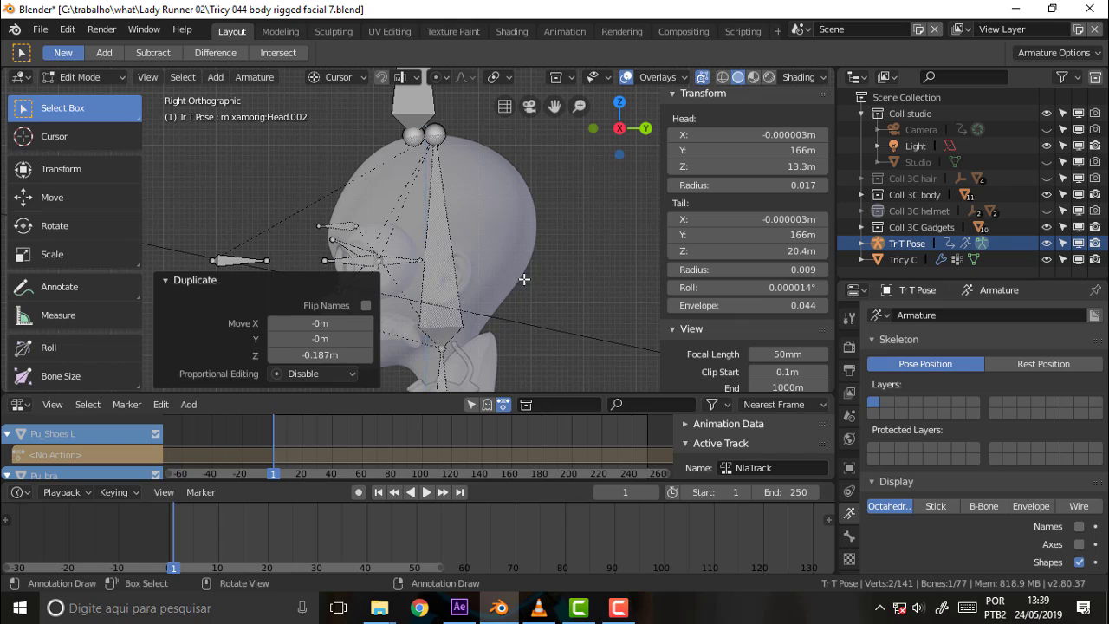
mouse_move(573, 269)
middle_down()
mouse_move(606, 263)
mouse_move(557, 445)
middle_up()
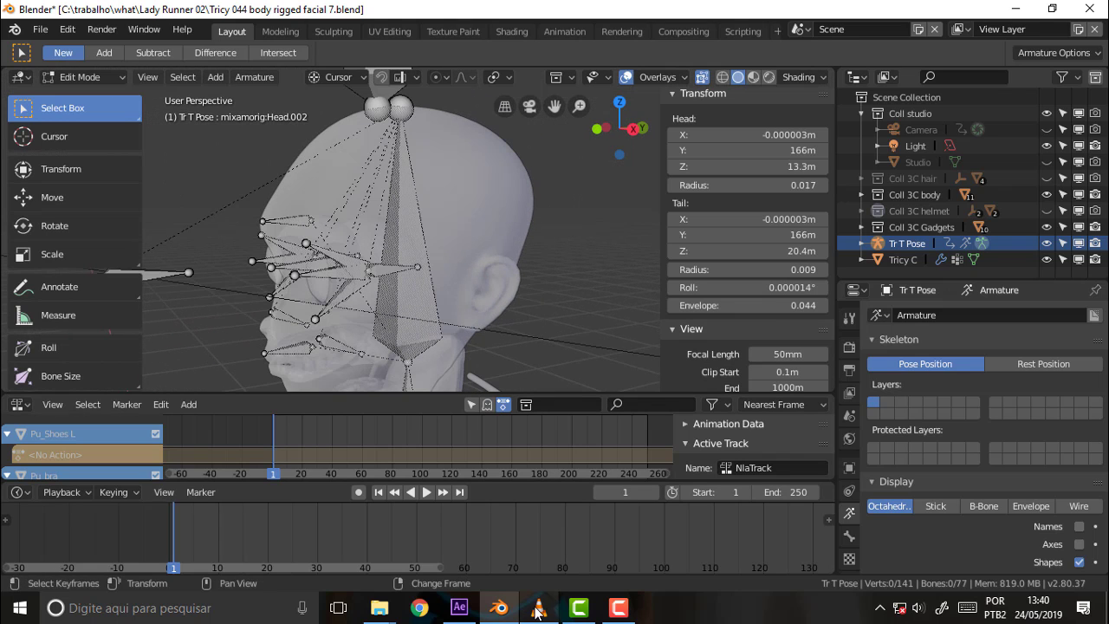
mouse_move(499, 608)
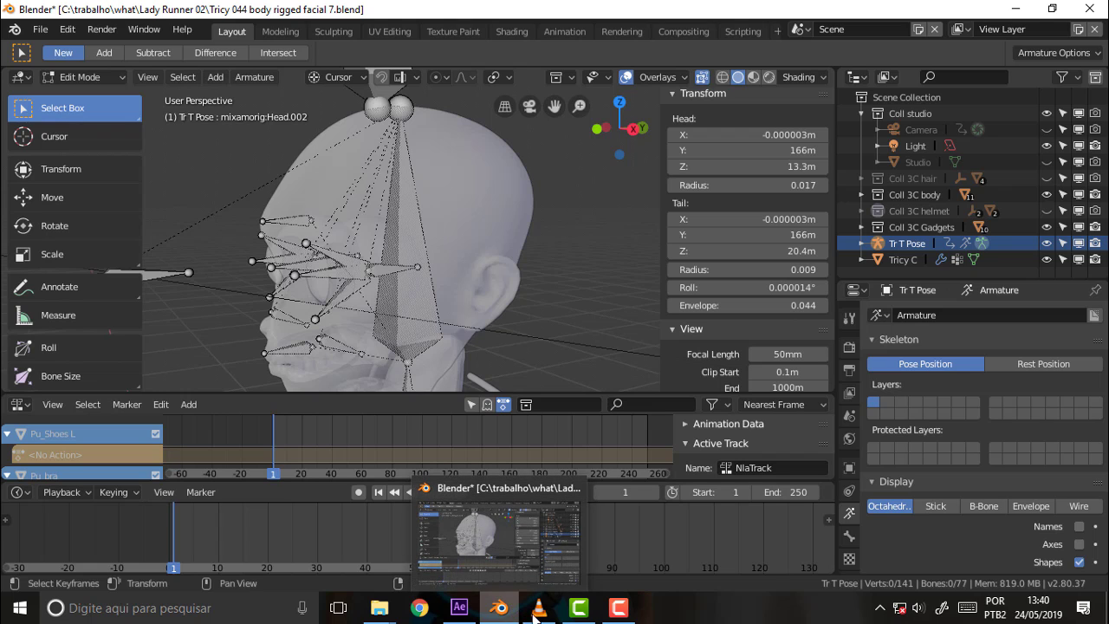
click(537, 609)
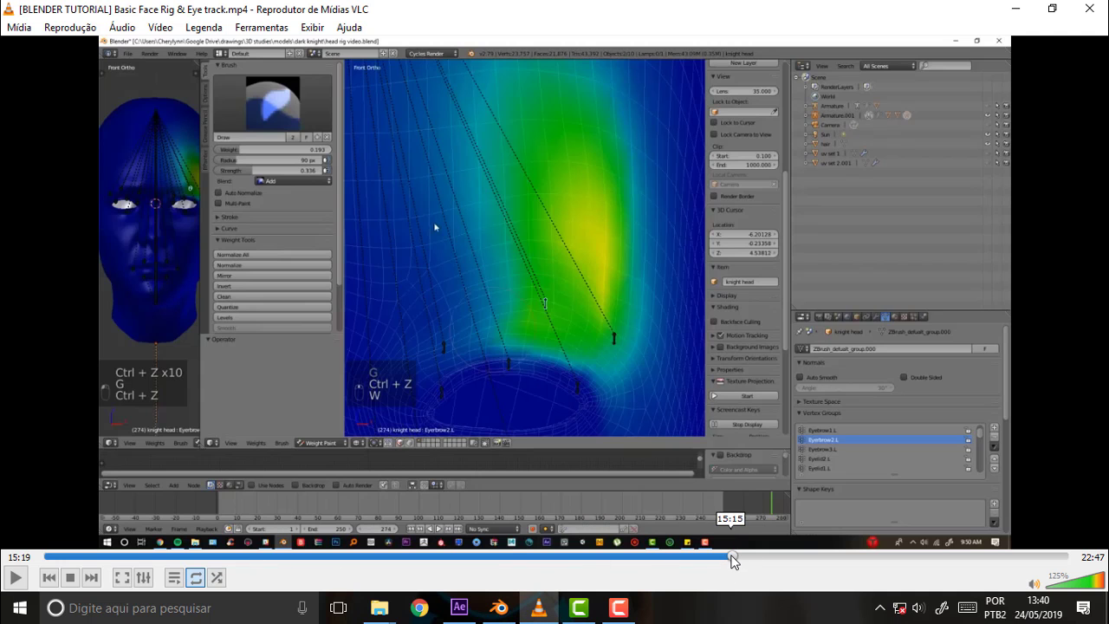
Step: Scrub the tutorial back to about 08:32, showing the full face, and resume playback
drag(737, 556, 338, 572)
click(378, 557)
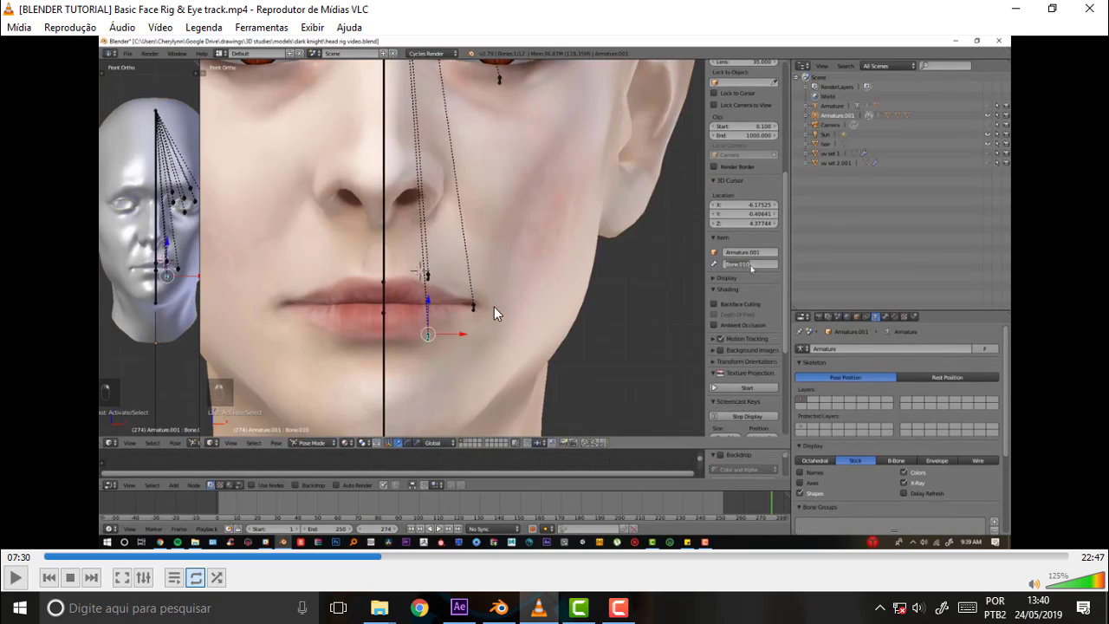
scroll(571, 295, down, 3)
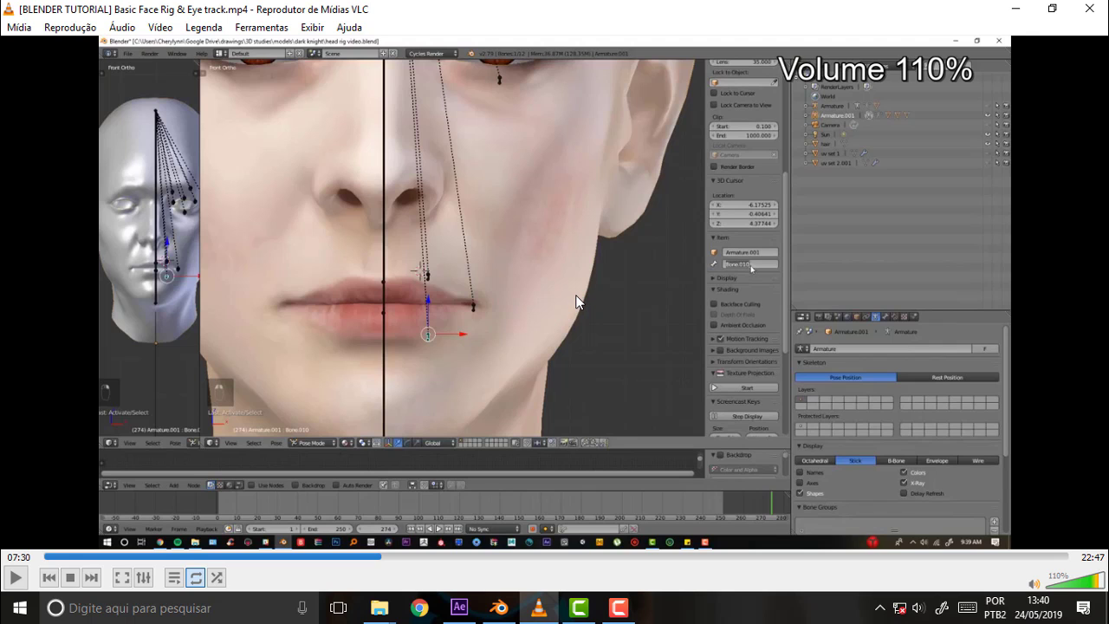
scroll(574, 290, up, 3)
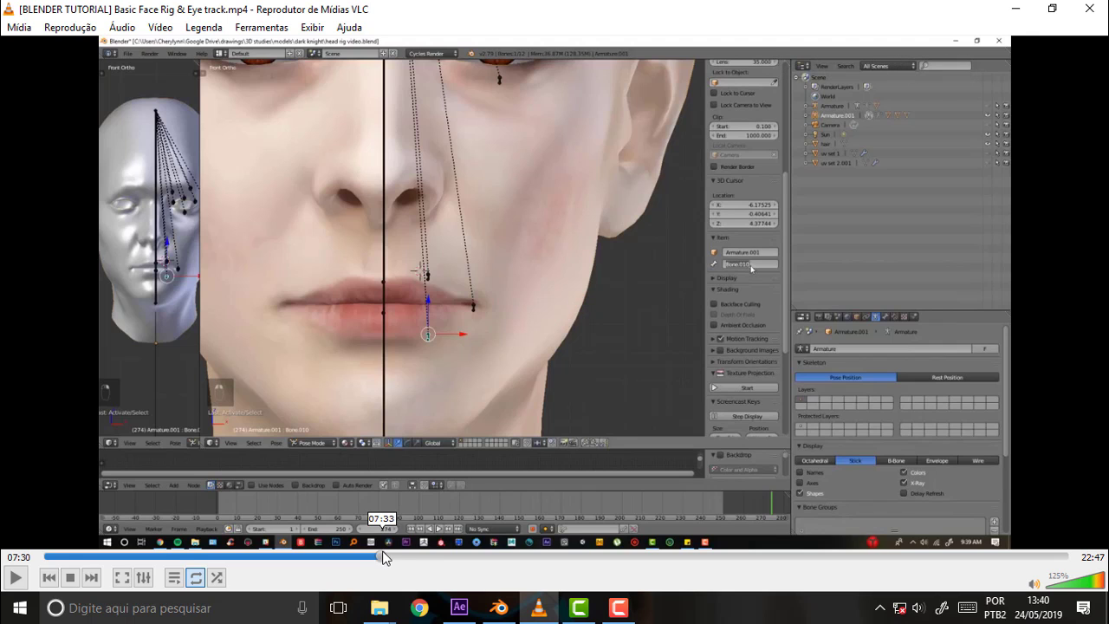
click(430, 551)
click(427, 552)
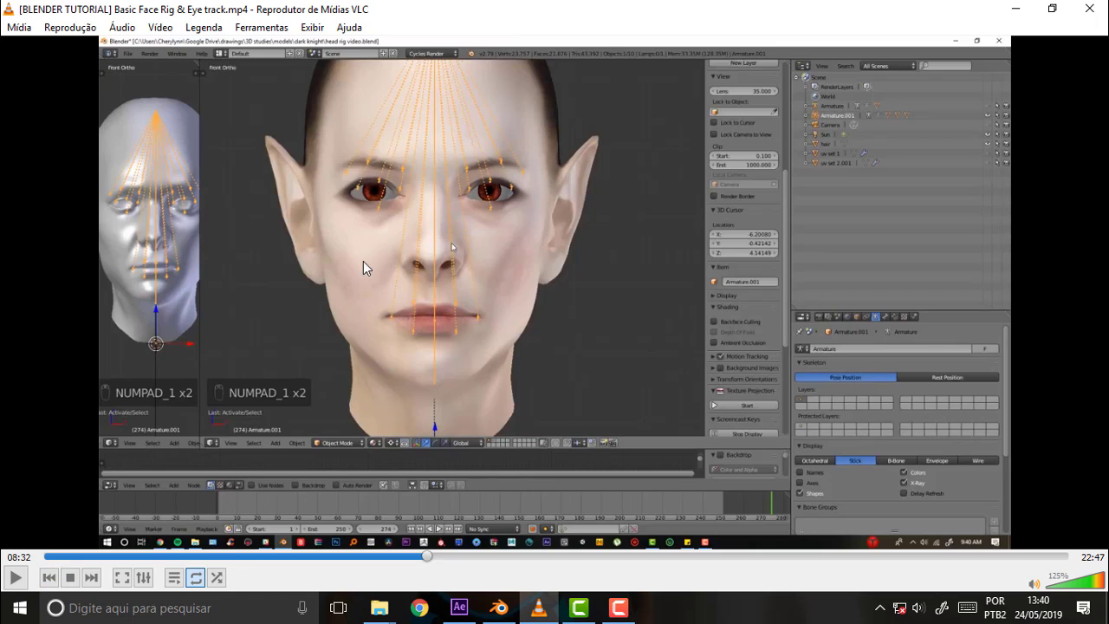
click(16, 578)
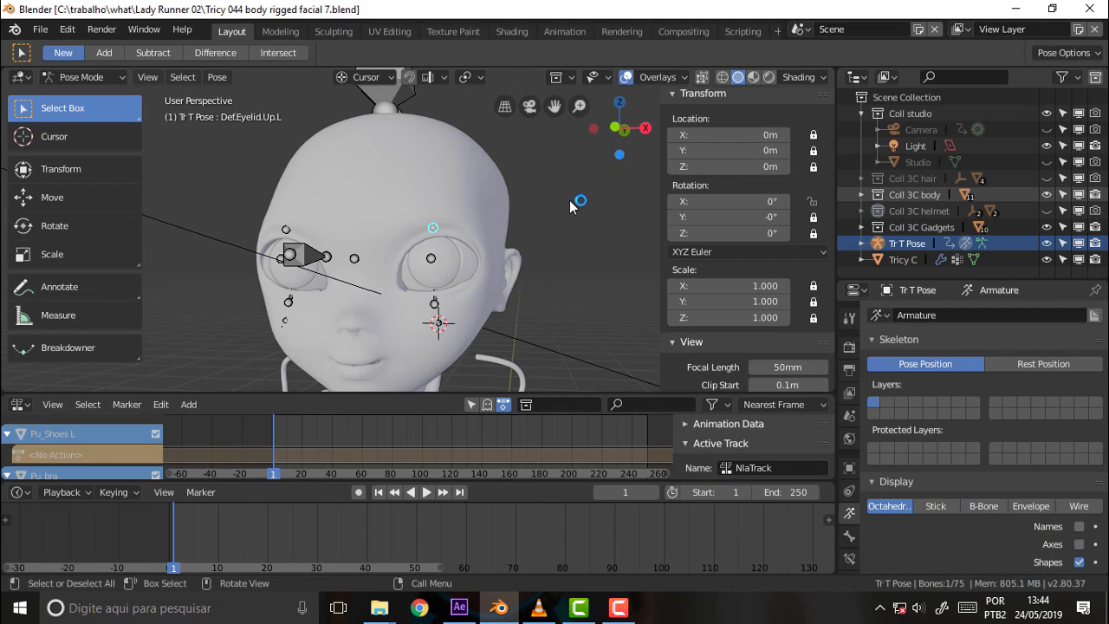
Step: Set a right-side X-ray view of the head and switch the armature to Edit Mode
key(KP_3)
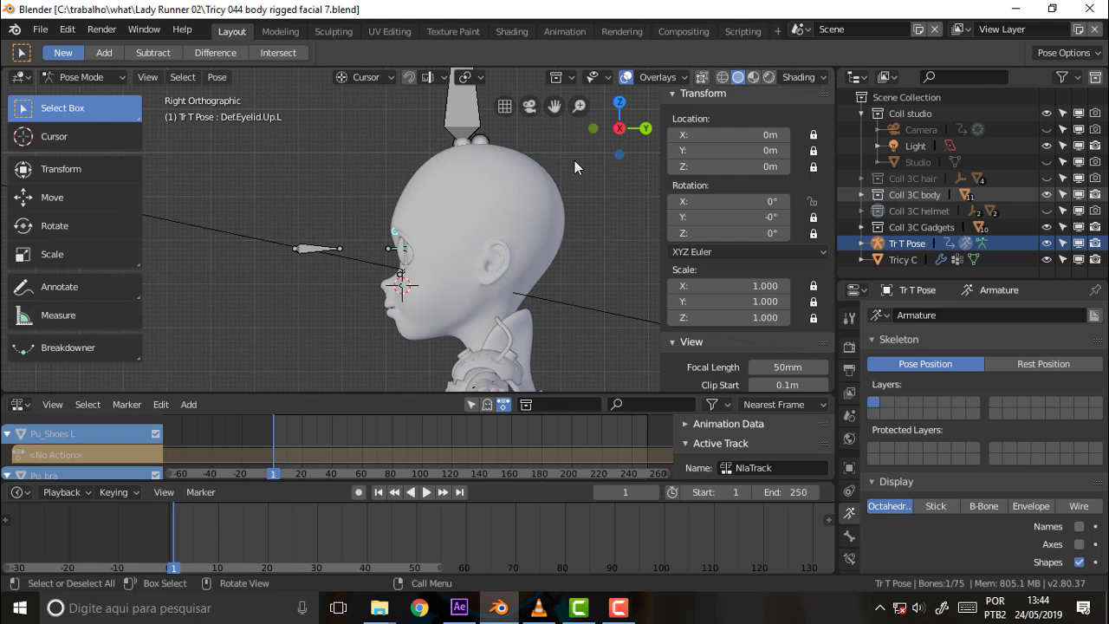
click(703, 76)
scroll(399, 226, up, 4)
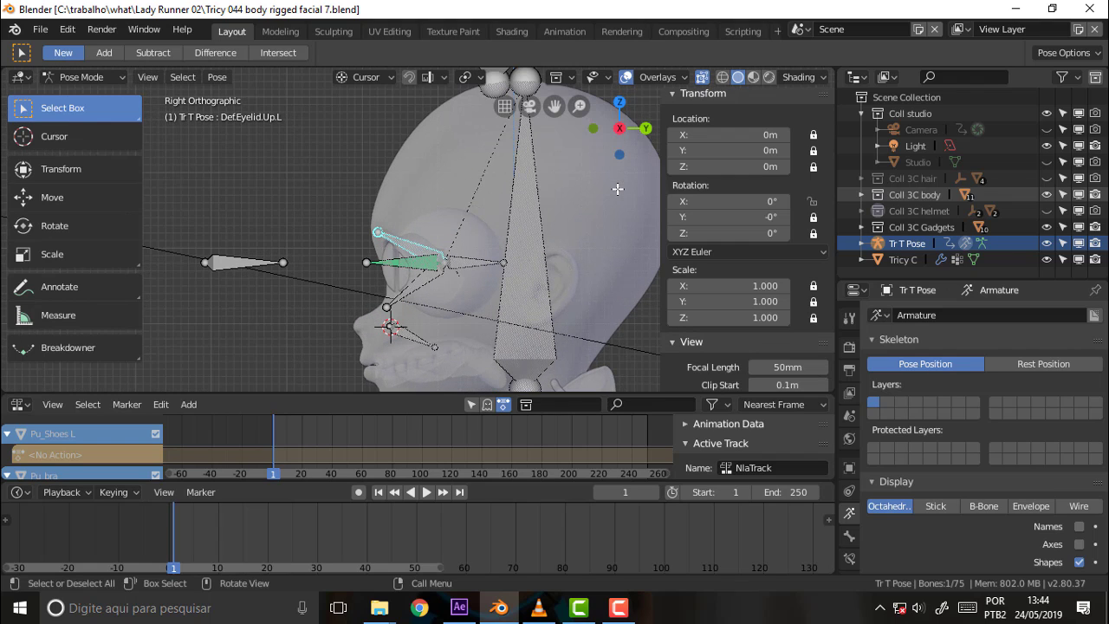
click(95, 80)
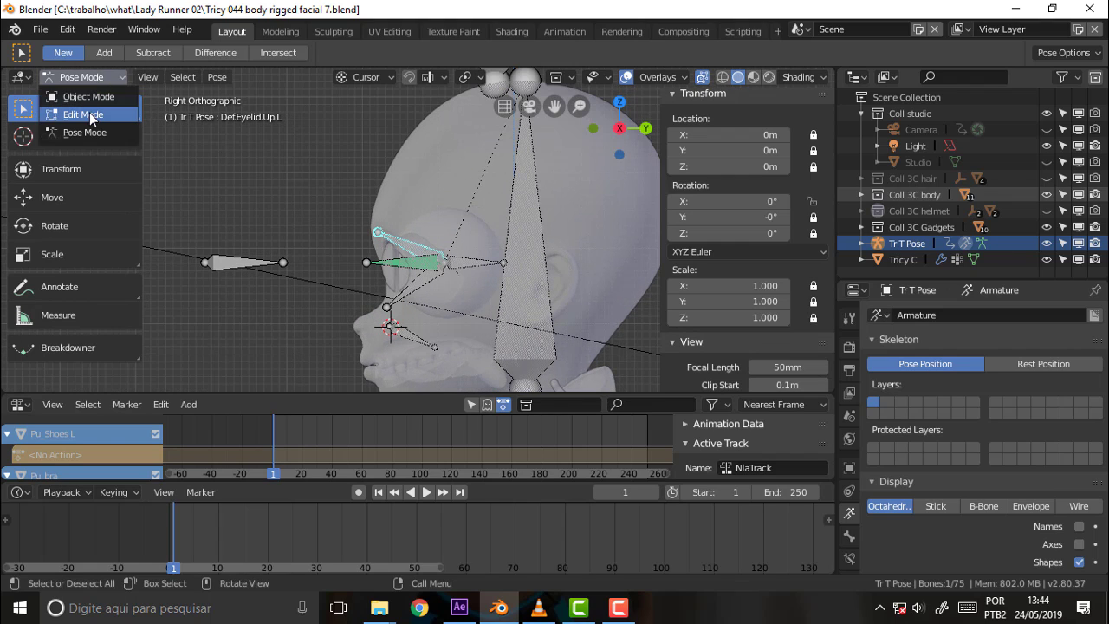
click(91, 115)
Step: Duplicate the mixamorig:Head bone and select the copy, Head.001
click(519, 218)
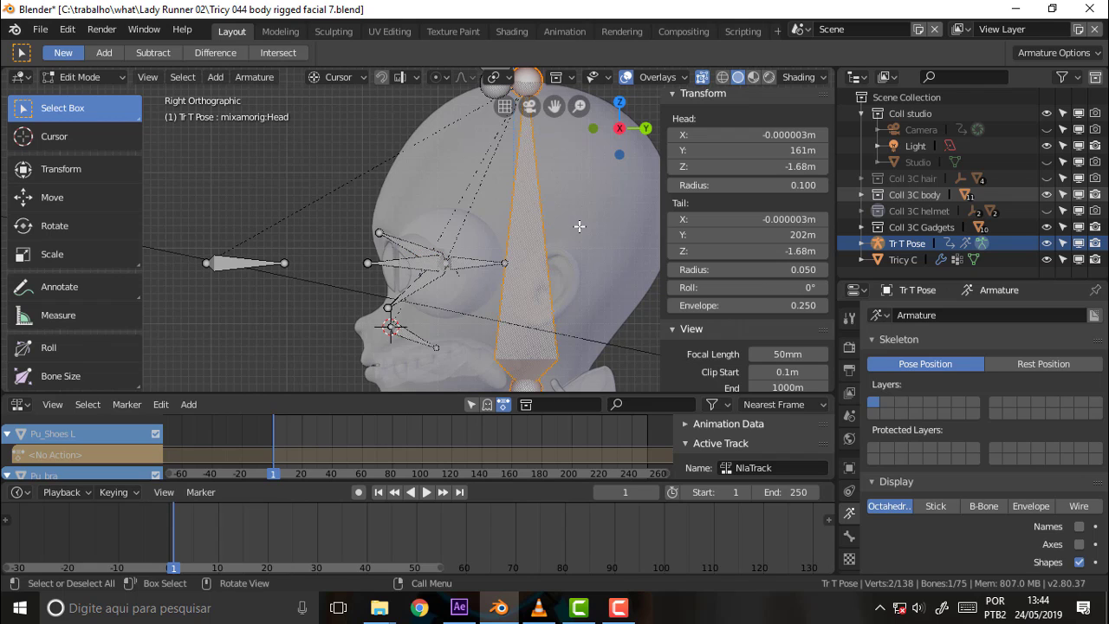
key(shift+d)
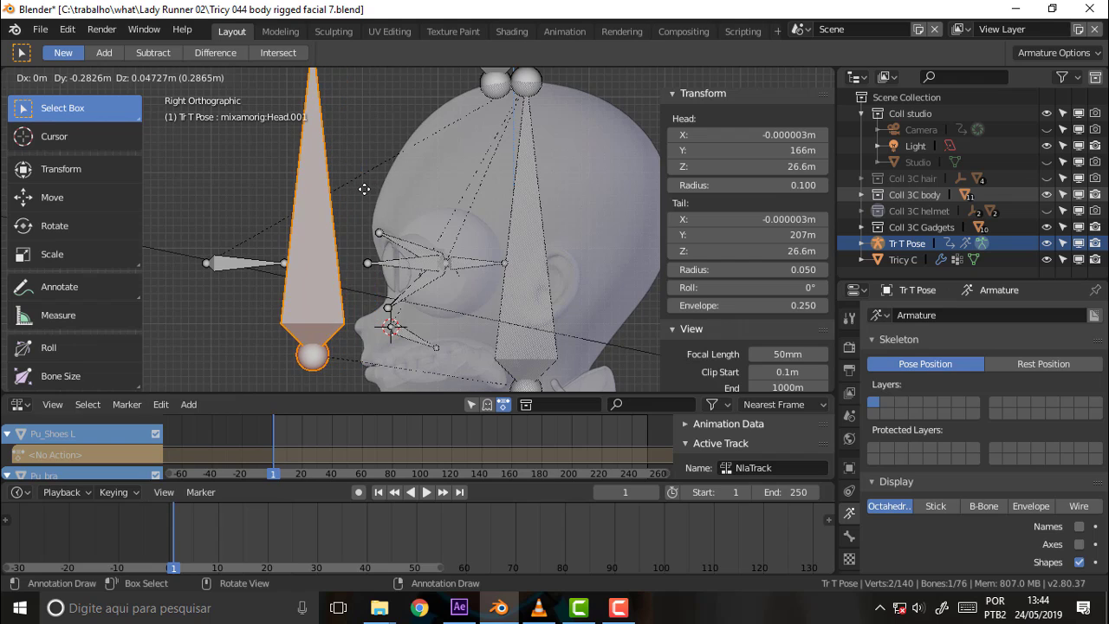
click(364, 189)
click(356, 170)
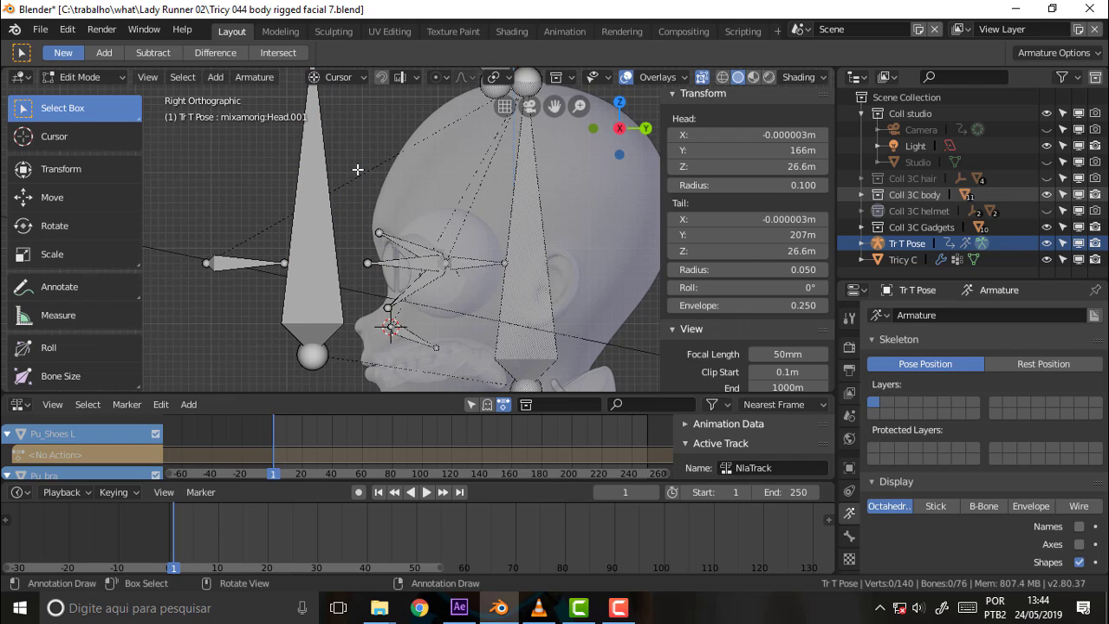
click(311, 199)
Step: Rotate the copy -90°, scale it to 0.118, and place it at the forehead front
key(r)
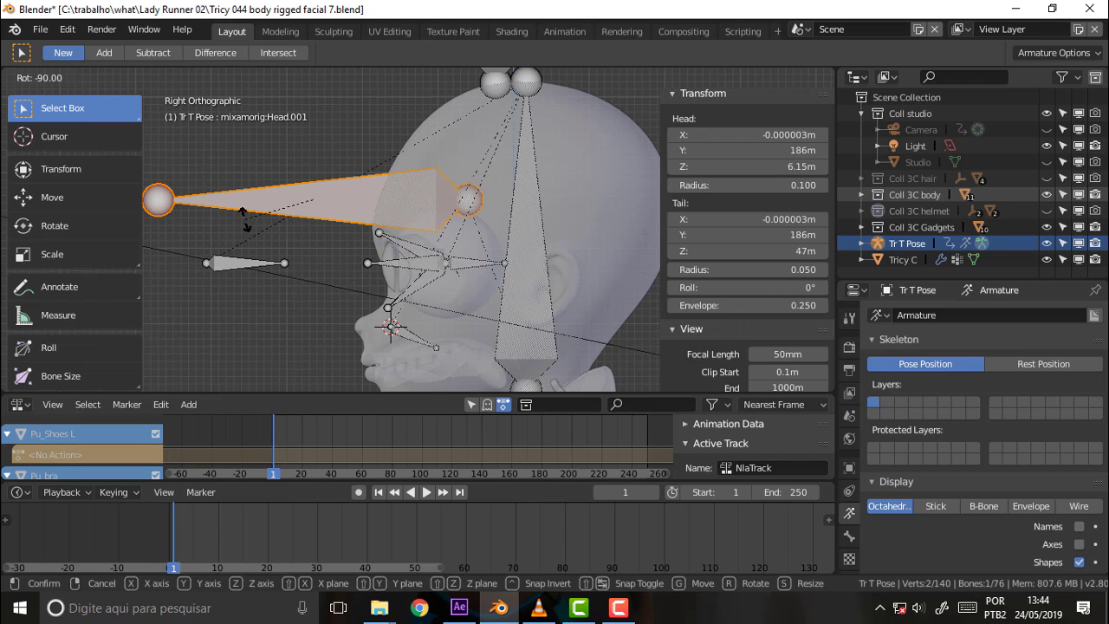
click(245, 217)
key(s)
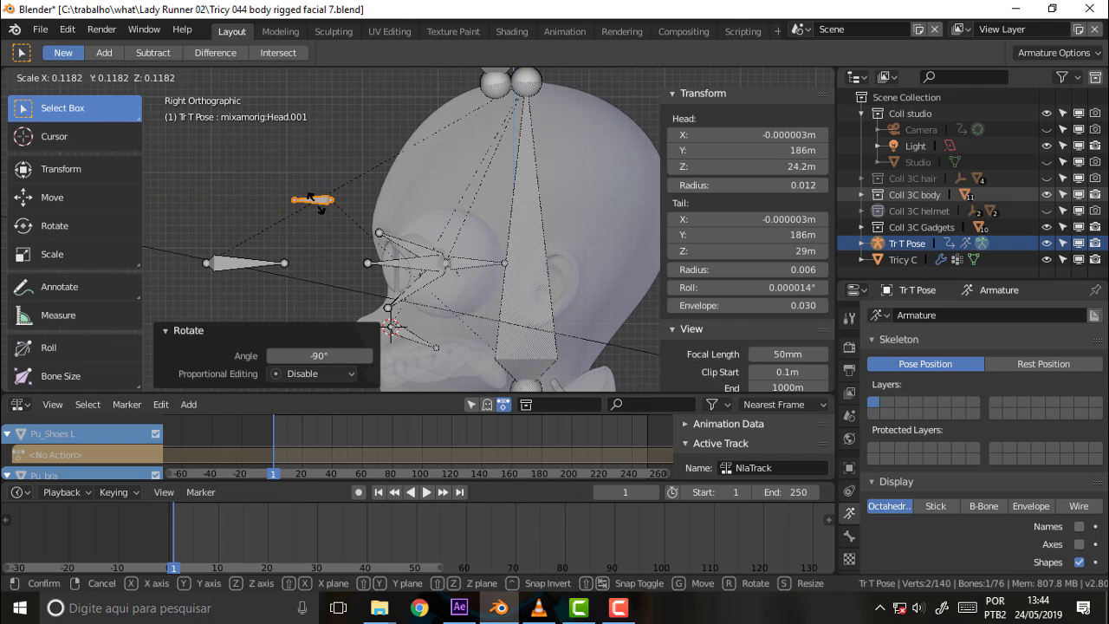
click(312, 202)
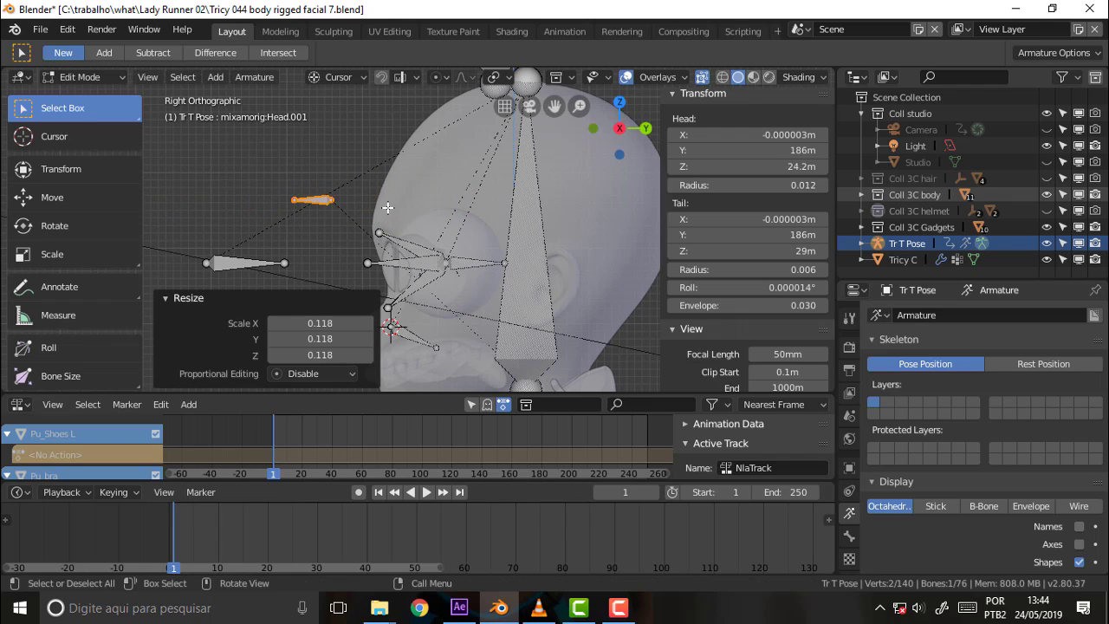
key(g)
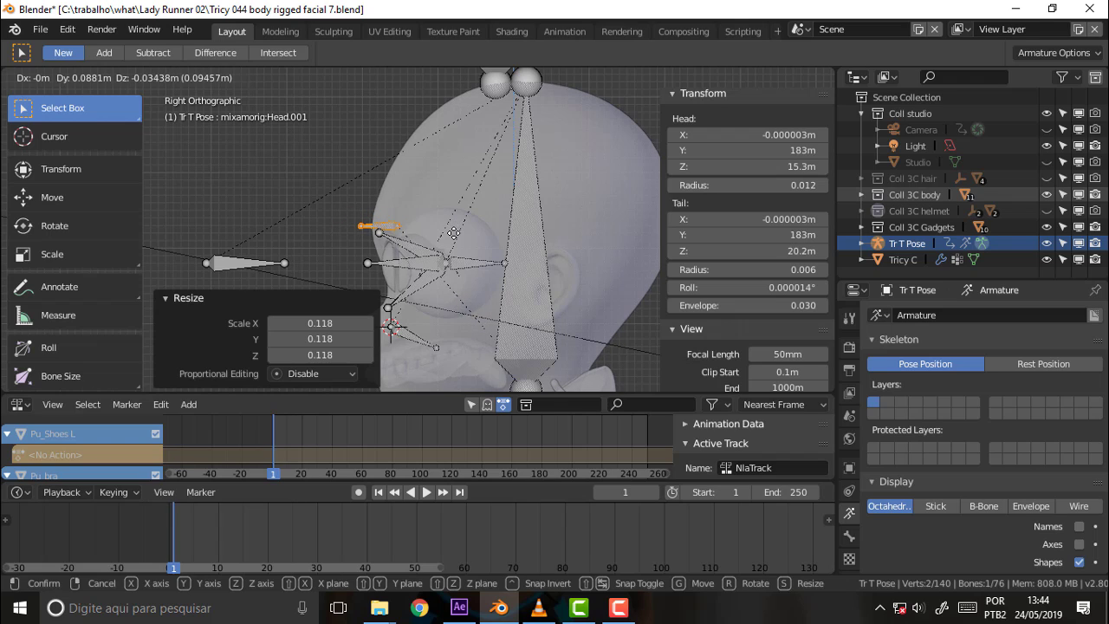
click(453, 233)
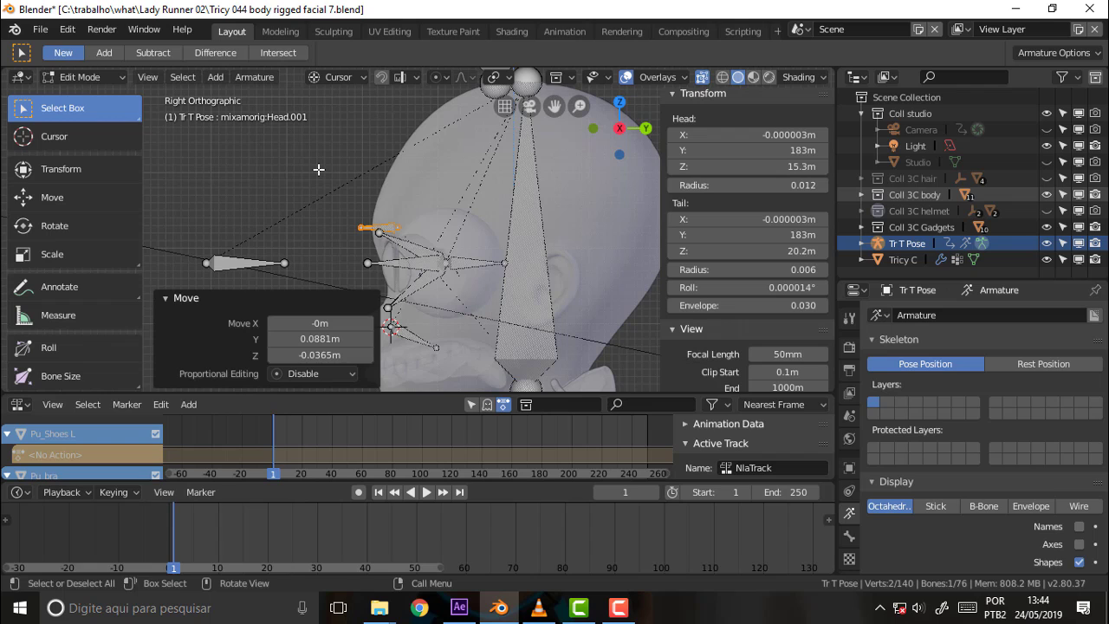
key(KP_1)
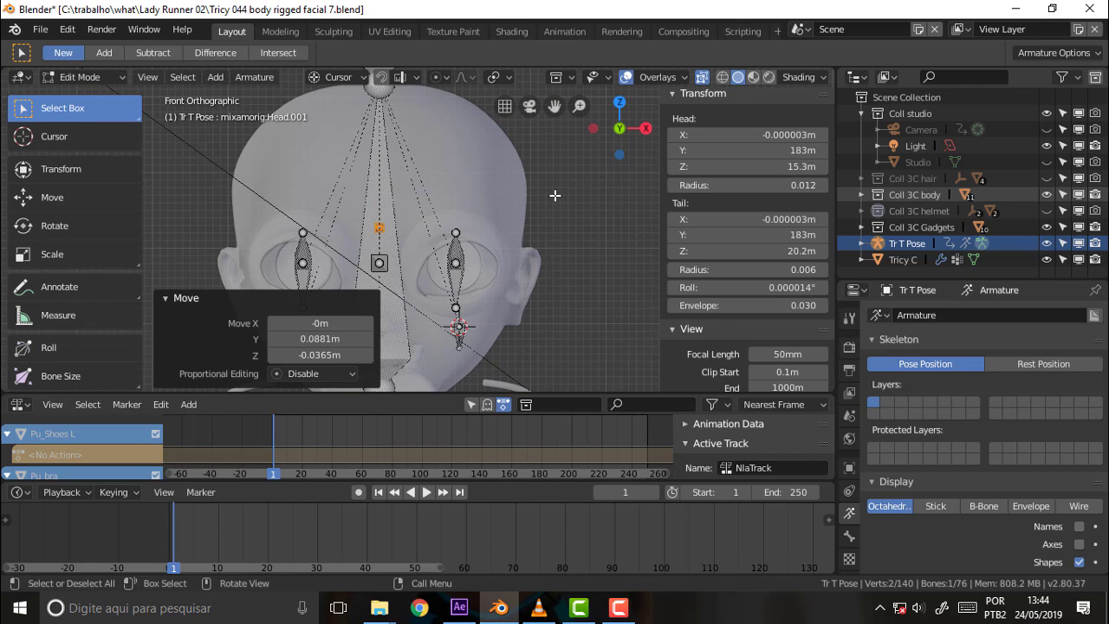
Step: Show the face textured and move the small bone to the eyebrow's inner end
key(z)
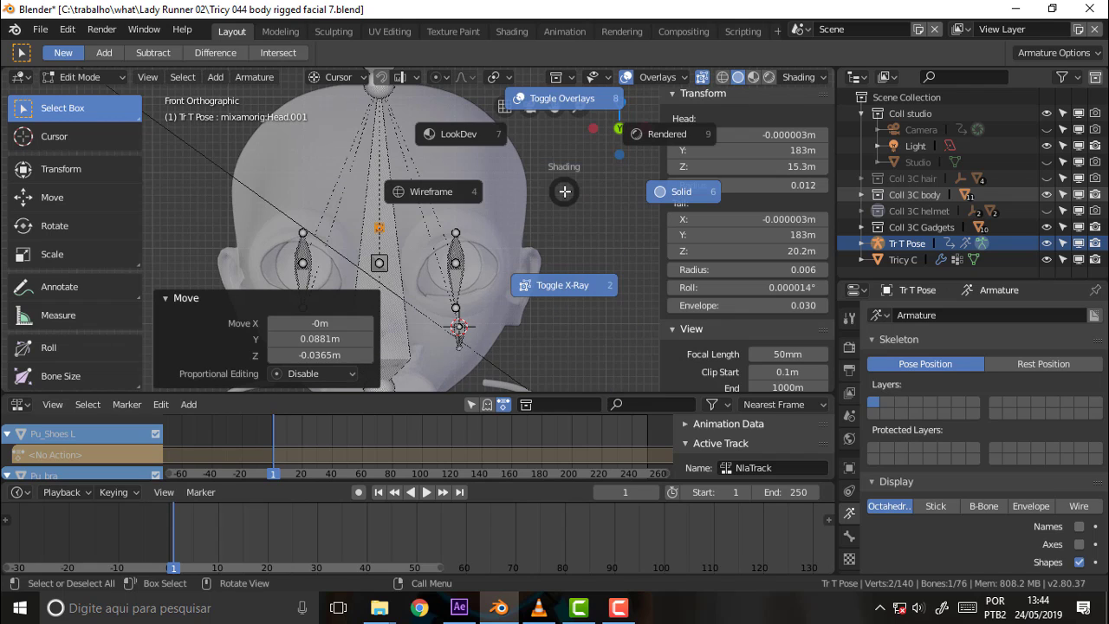
click(467, 133)
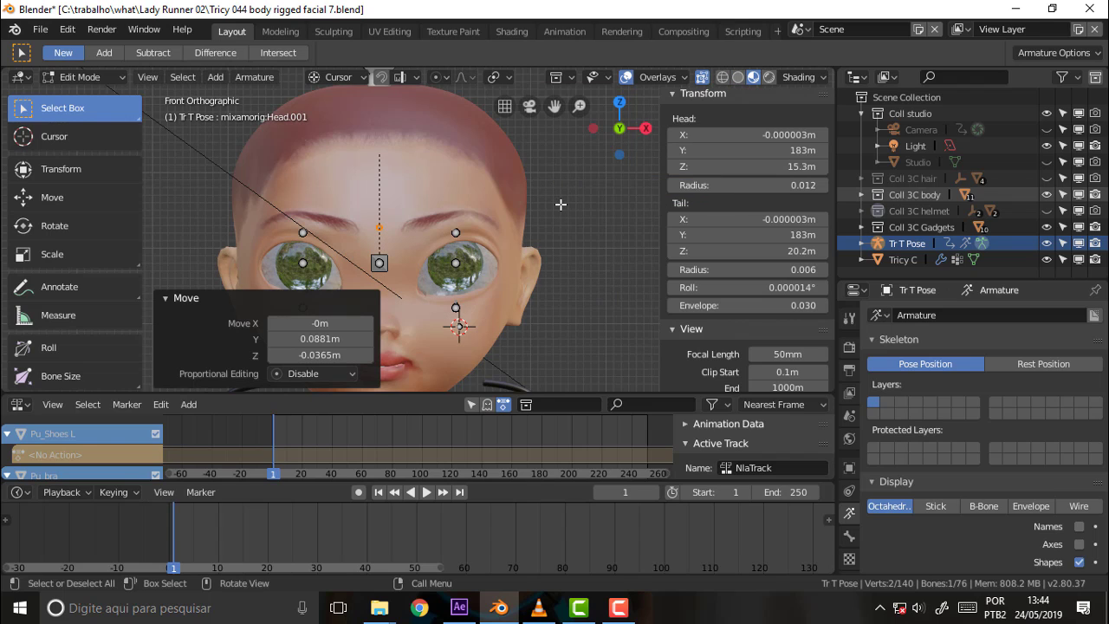
key(g)
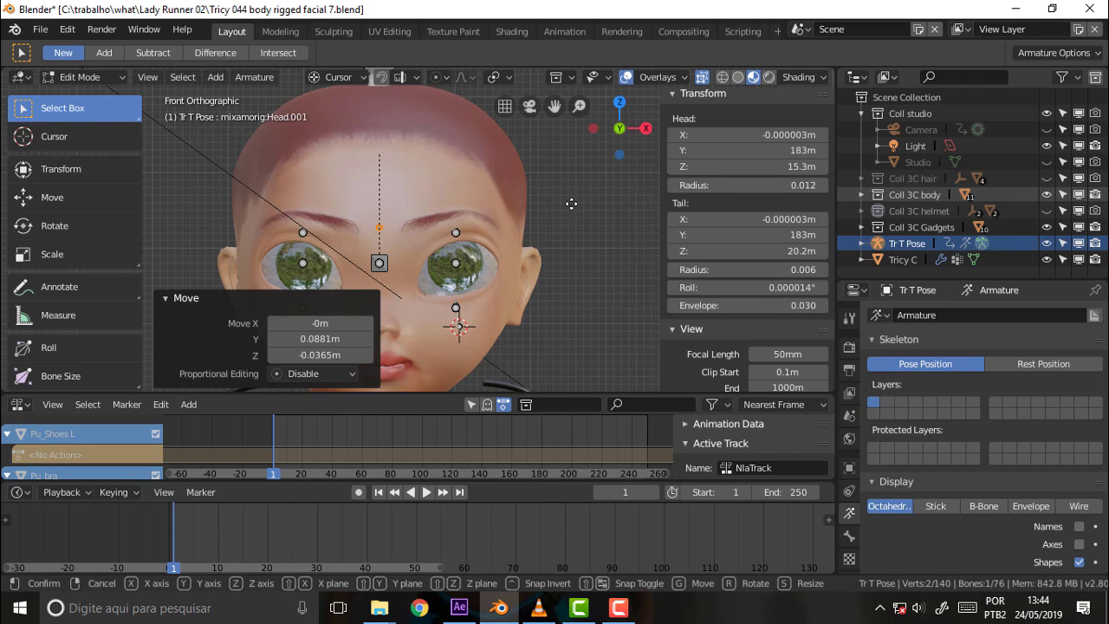
click(592, 202)
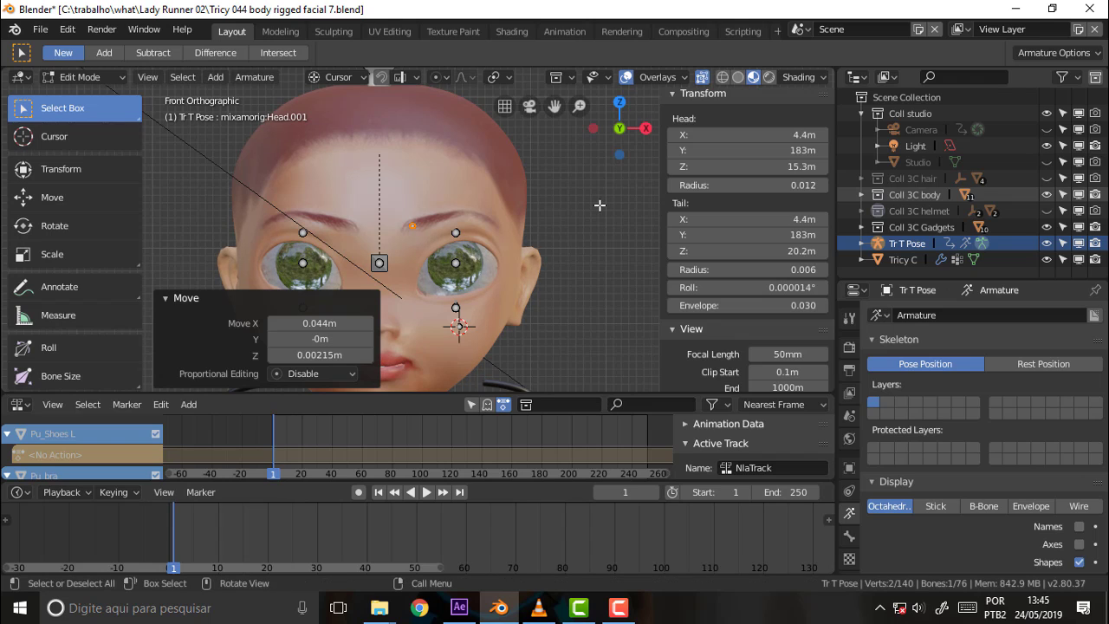
Step: Add two copies of the bone along the eyebrow, reaching its outer end
key(shift+d)
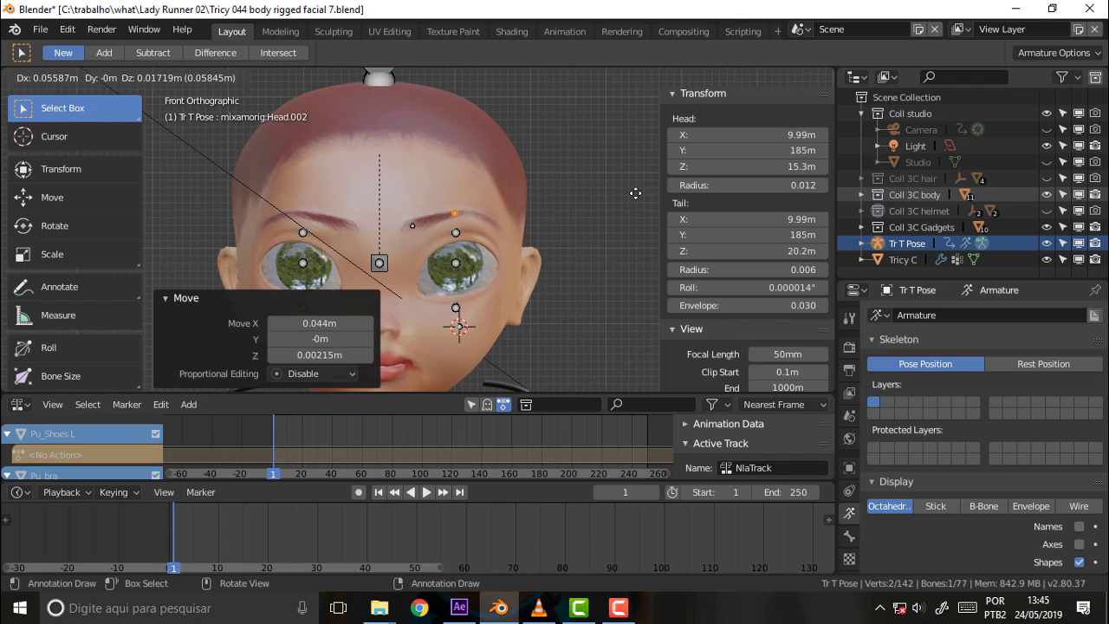
click(635, 190)
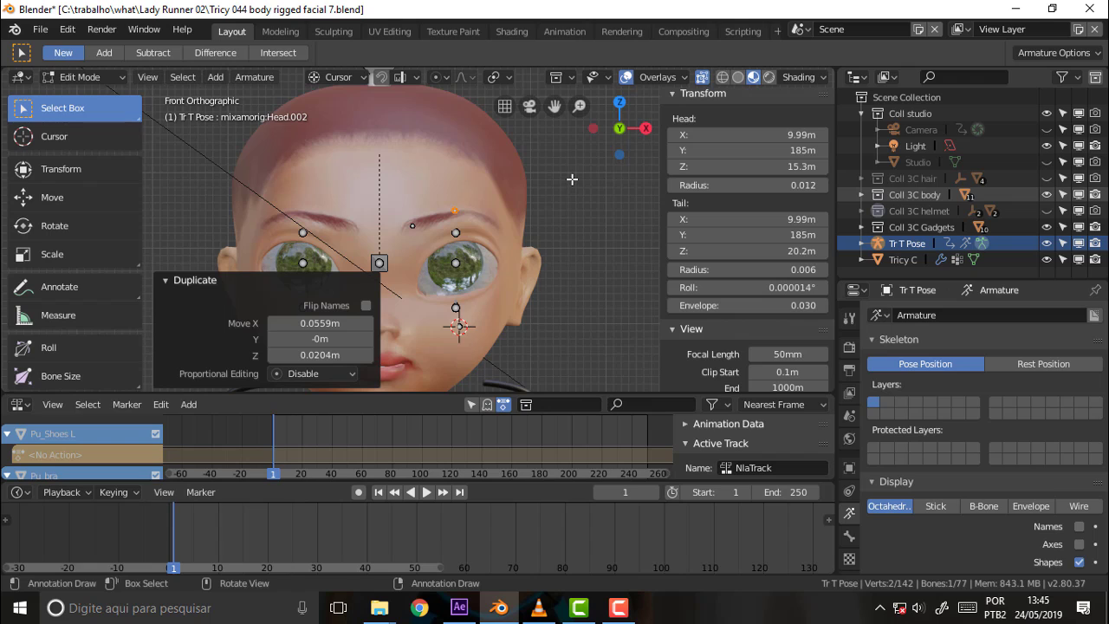
key(g)
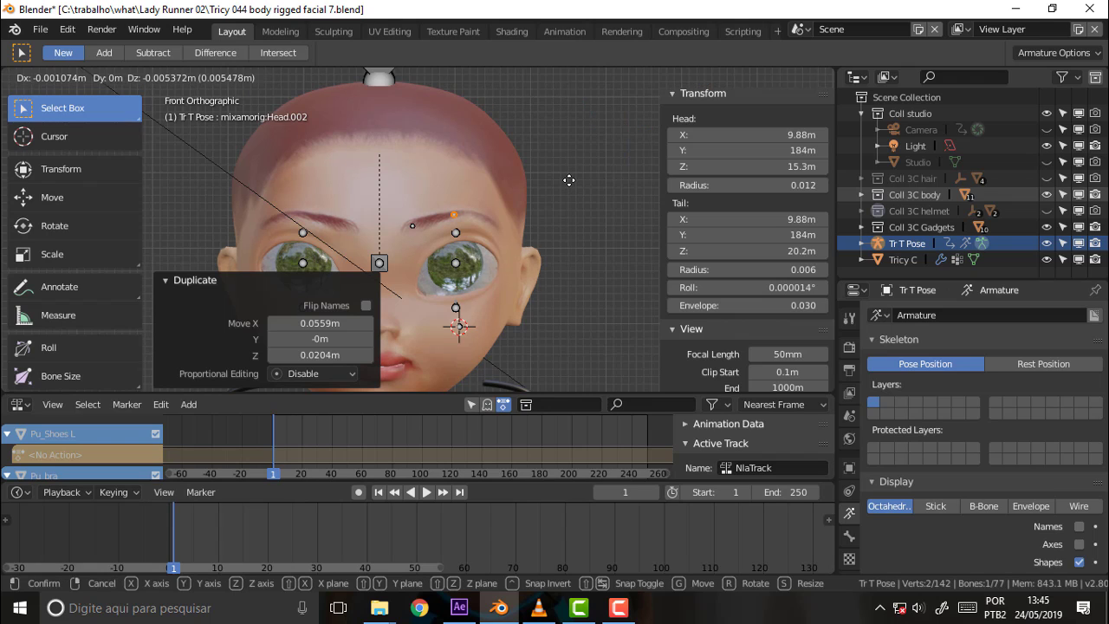
click(568, 181)
key(shift+d)
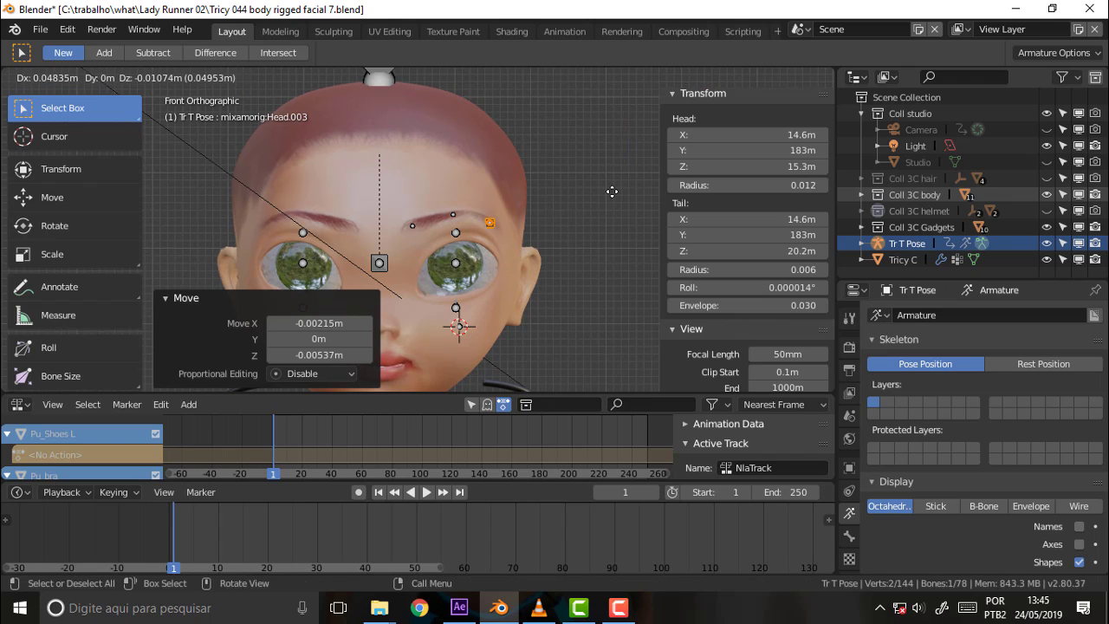
click(612, 190)
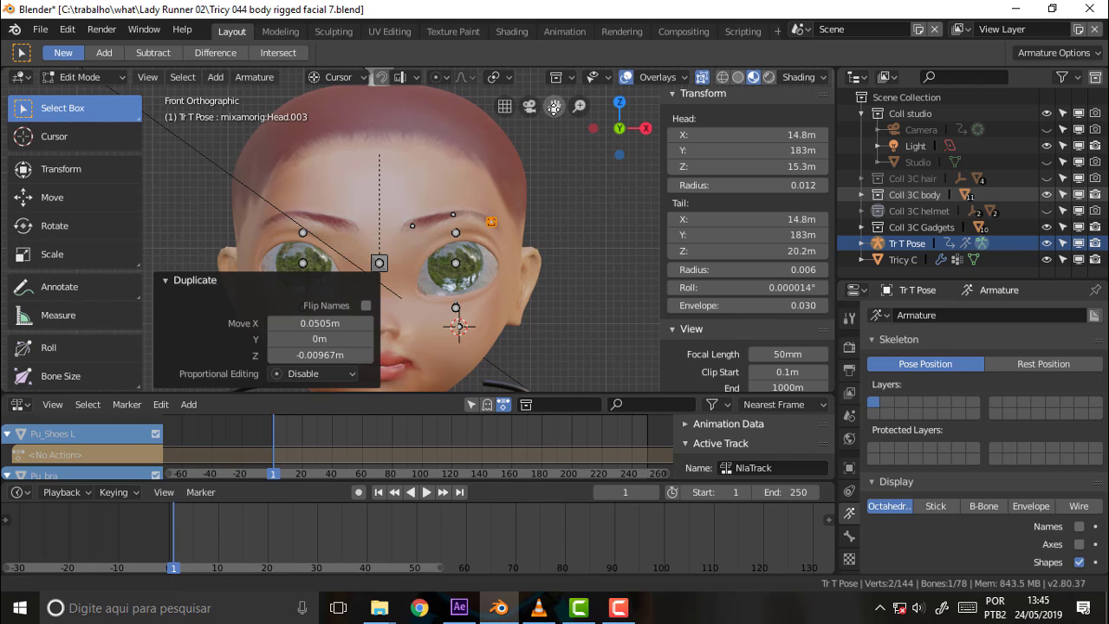
Step: Add three more bone copies: beside the mouth, near the lower lip, and below it
drag(553, 105, 559, 200)
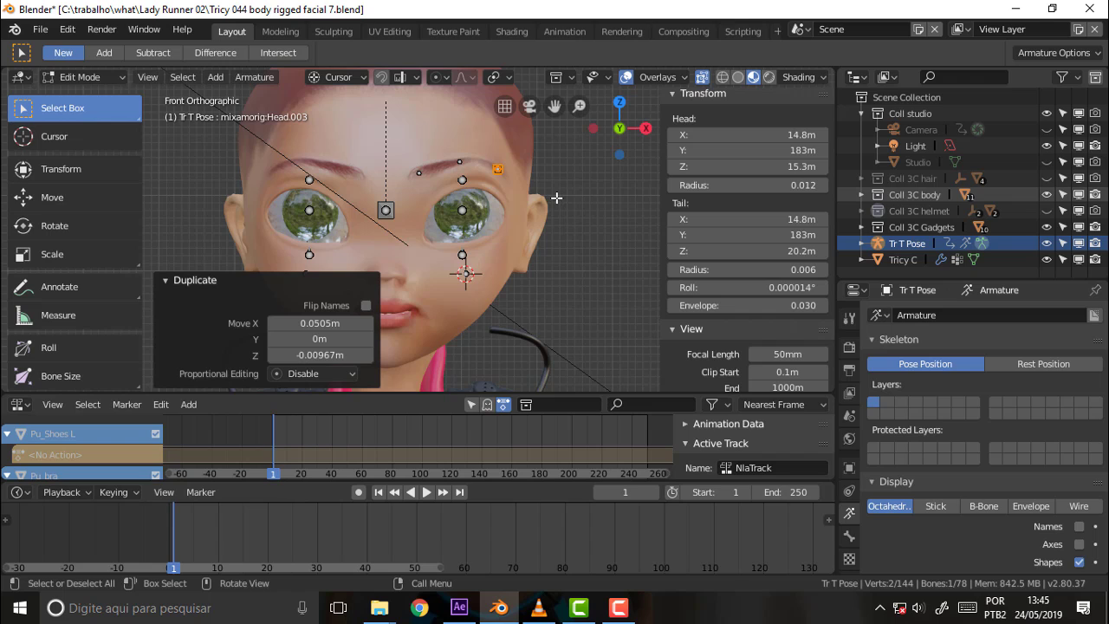
key(shift+d)
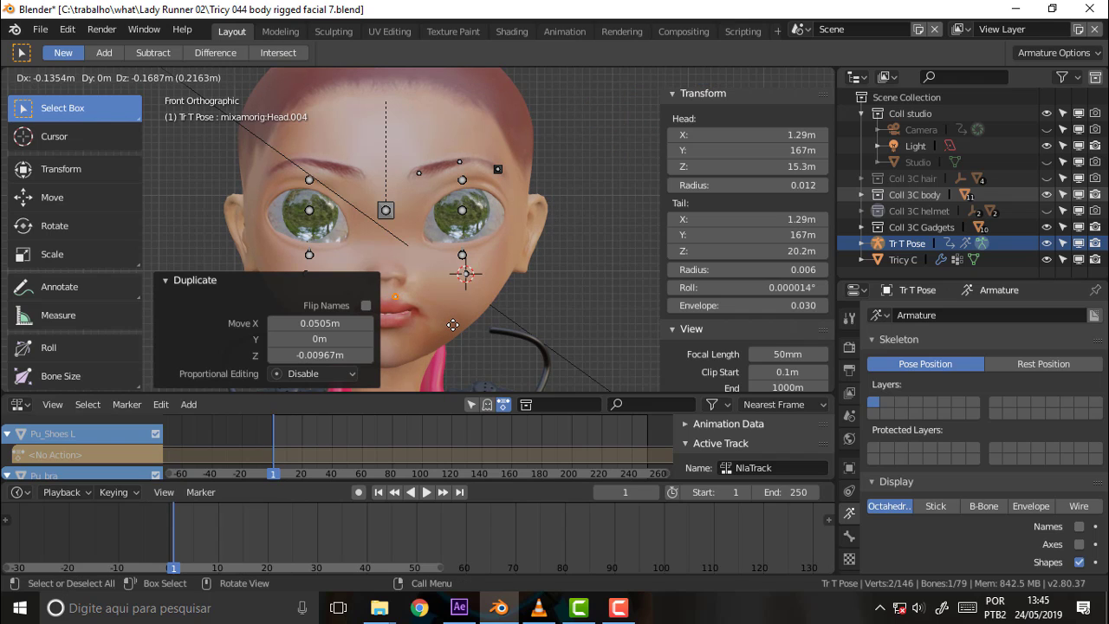
click(452, 325)
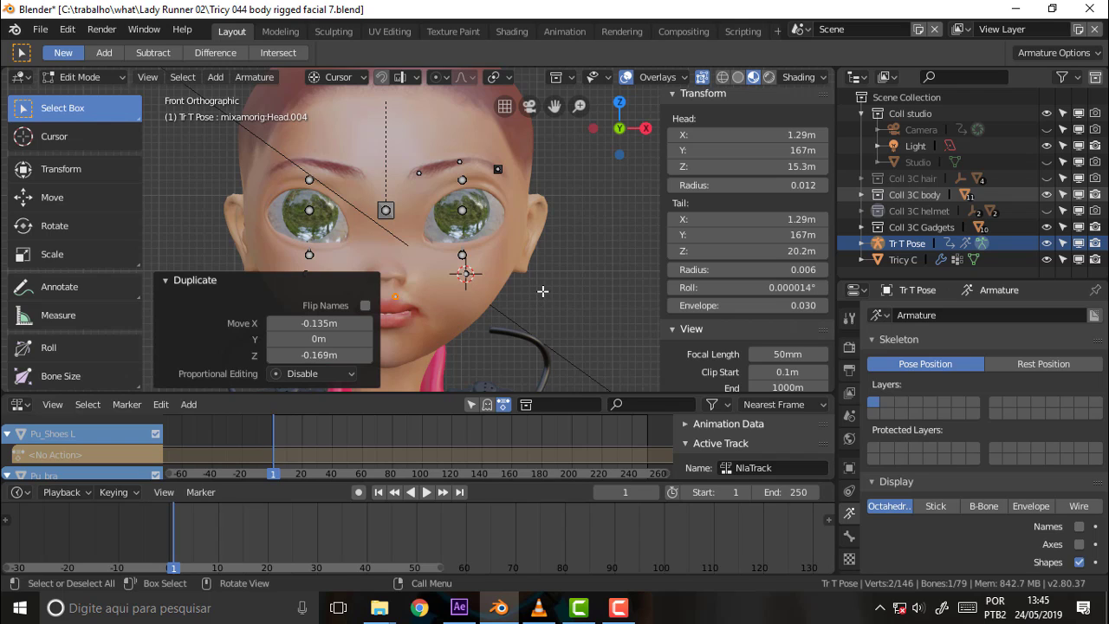
key(shift+d)
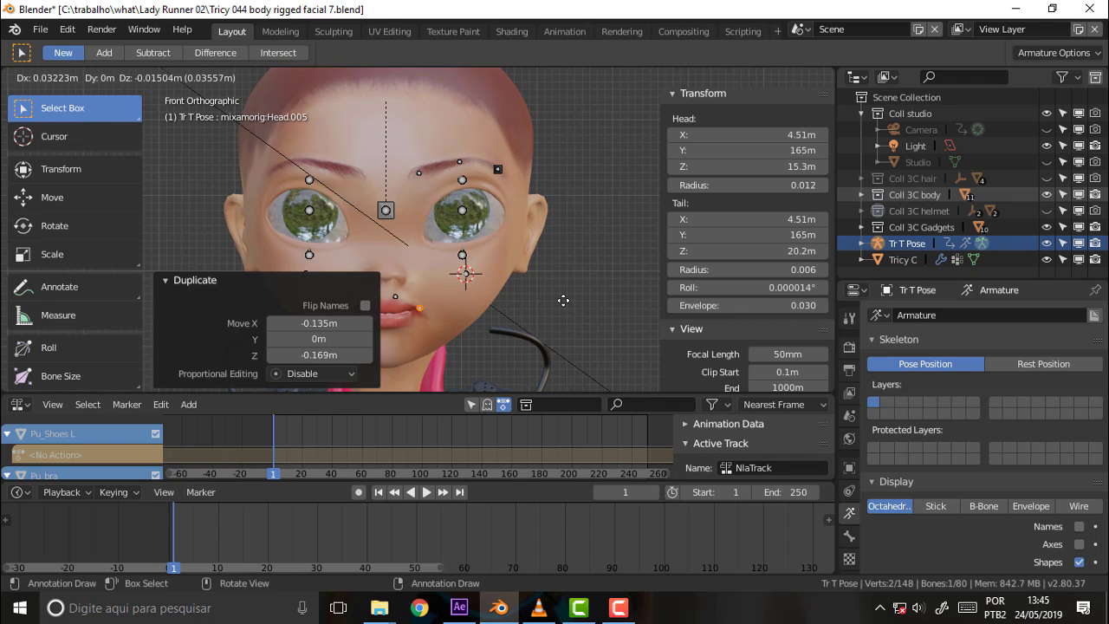
click(563, 299)
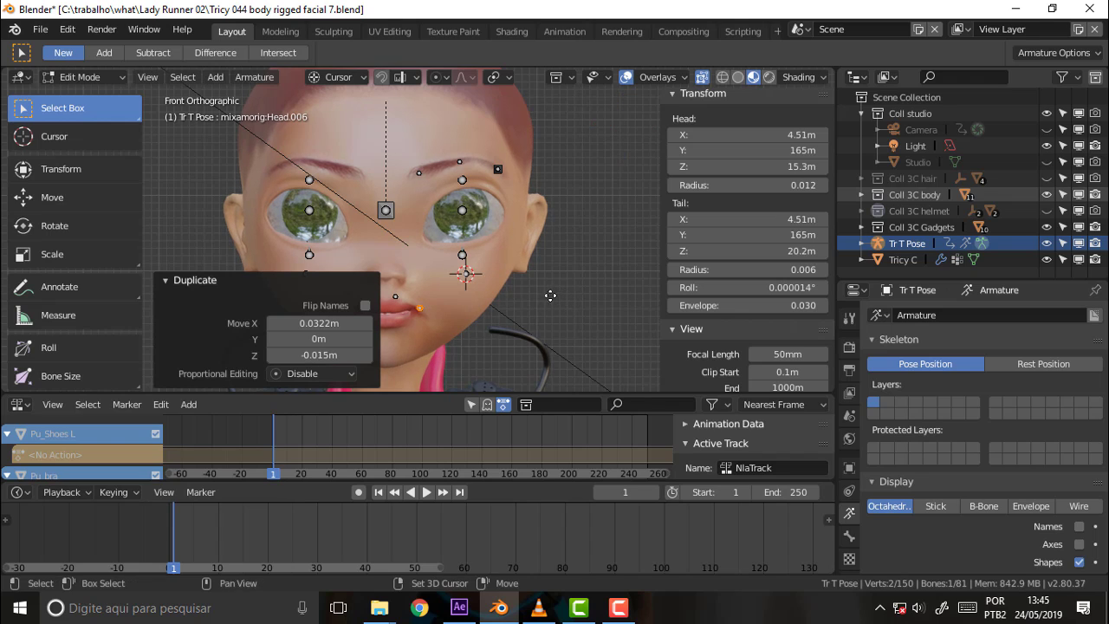
key(shift+d)
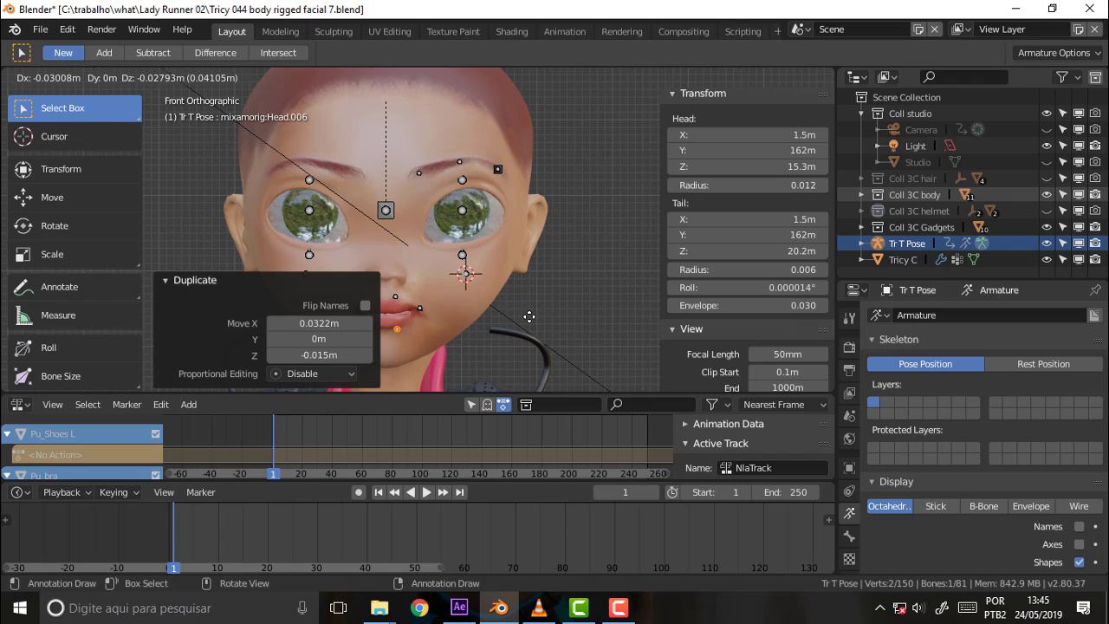
click(528, 314)
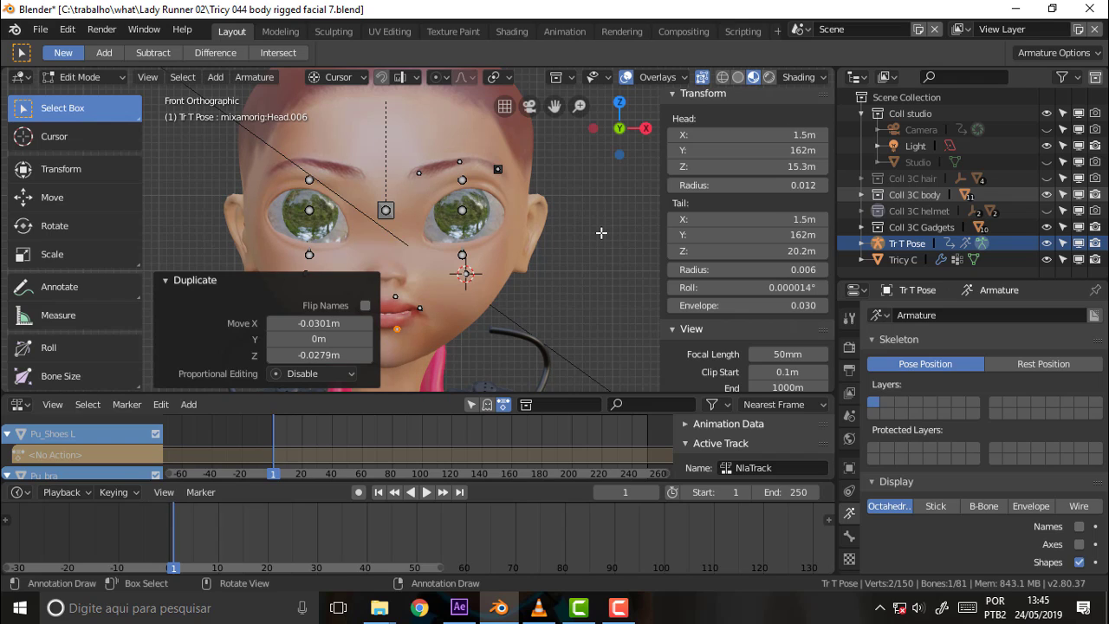
Step: Switch to Solid shading, go to Right view, and orbit into perspective on the face bones
key(z)
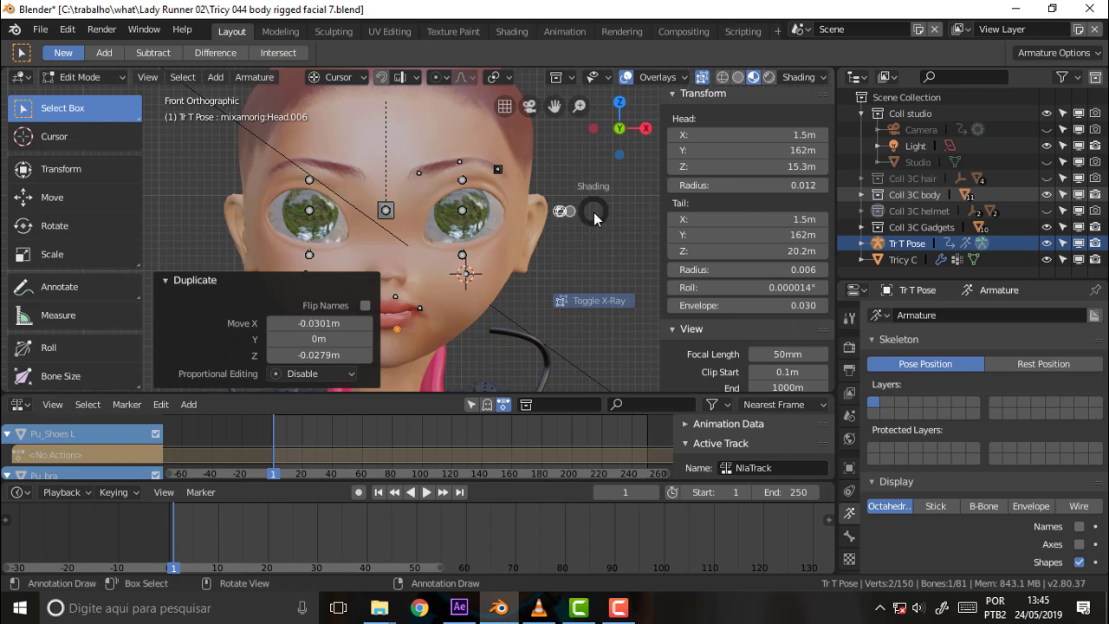
click(692, 212)
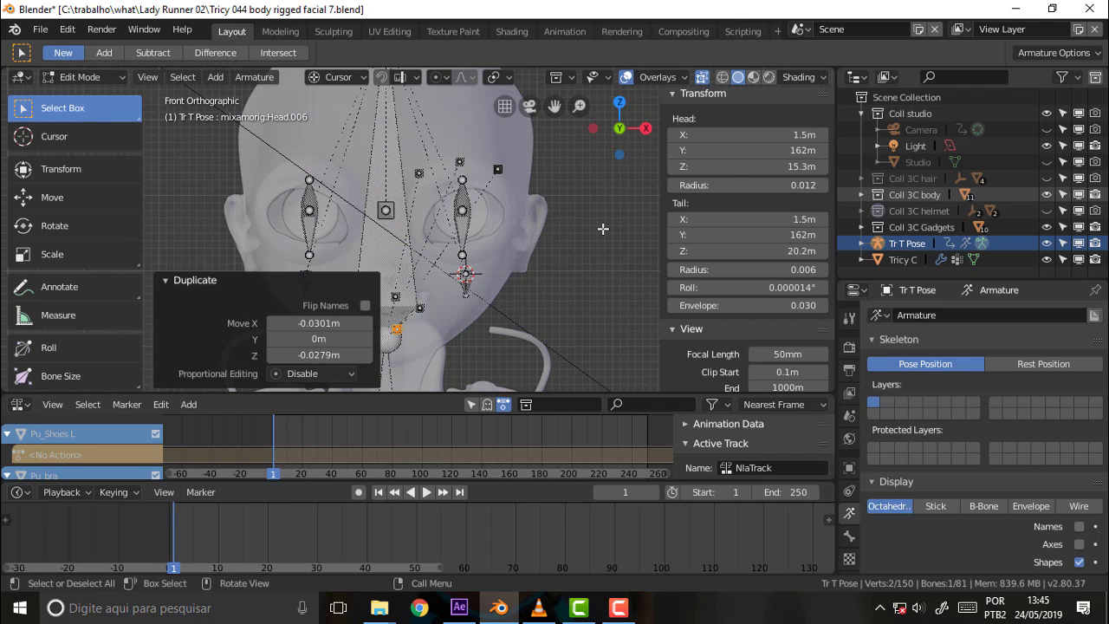
key(KP_3)
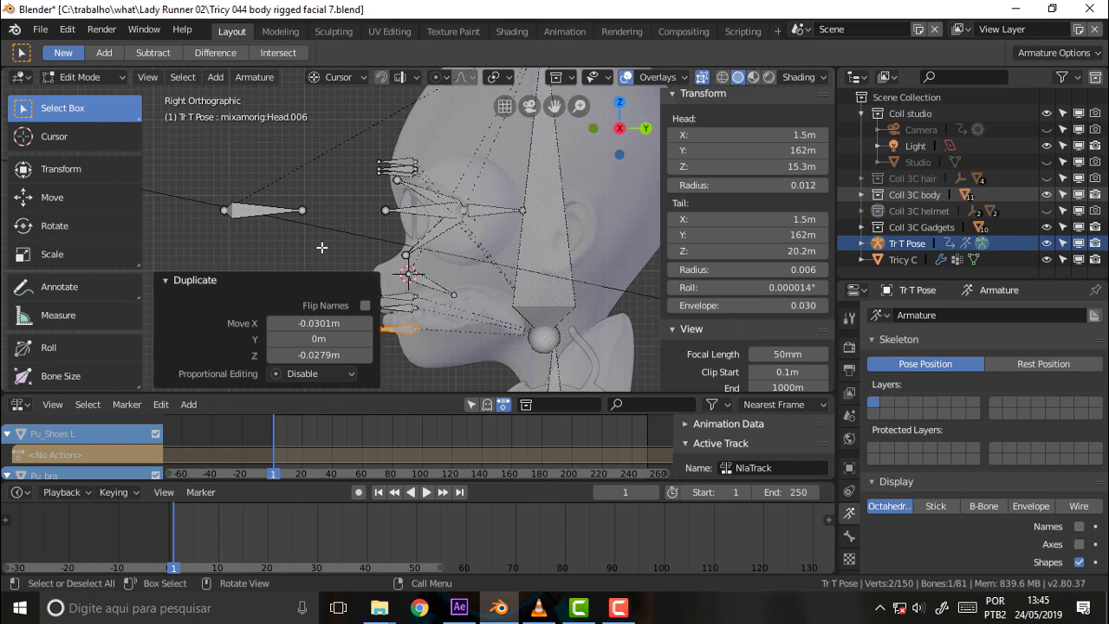
click(307, 276)
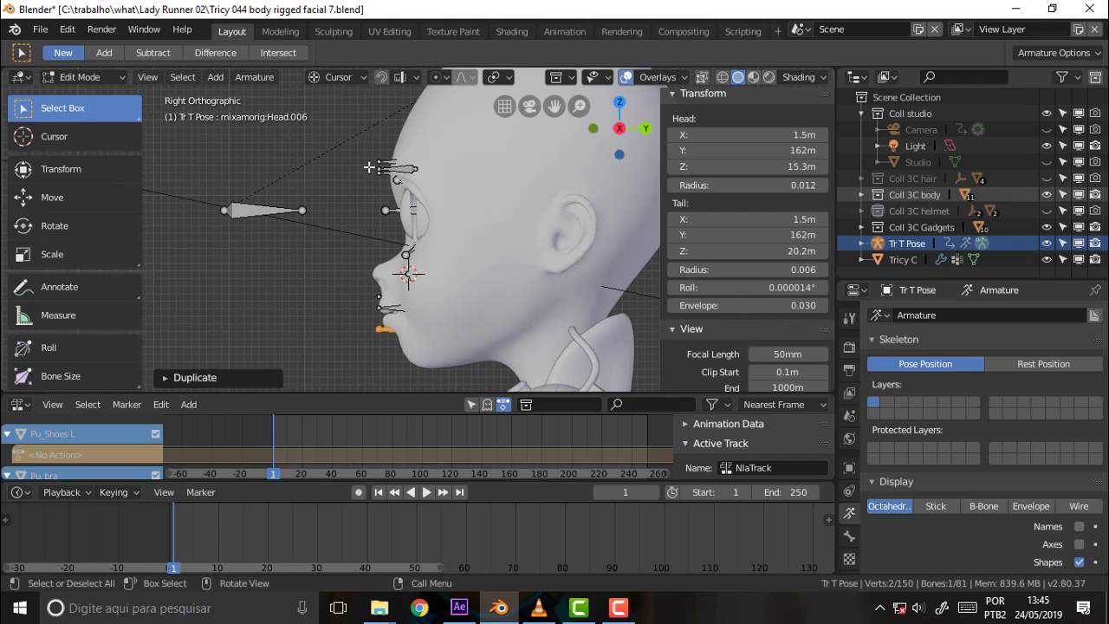
mouse_move(373, 168)
middle_down()
mouse_move(315, 179)
mouse_move(387, 234)
middle_up()
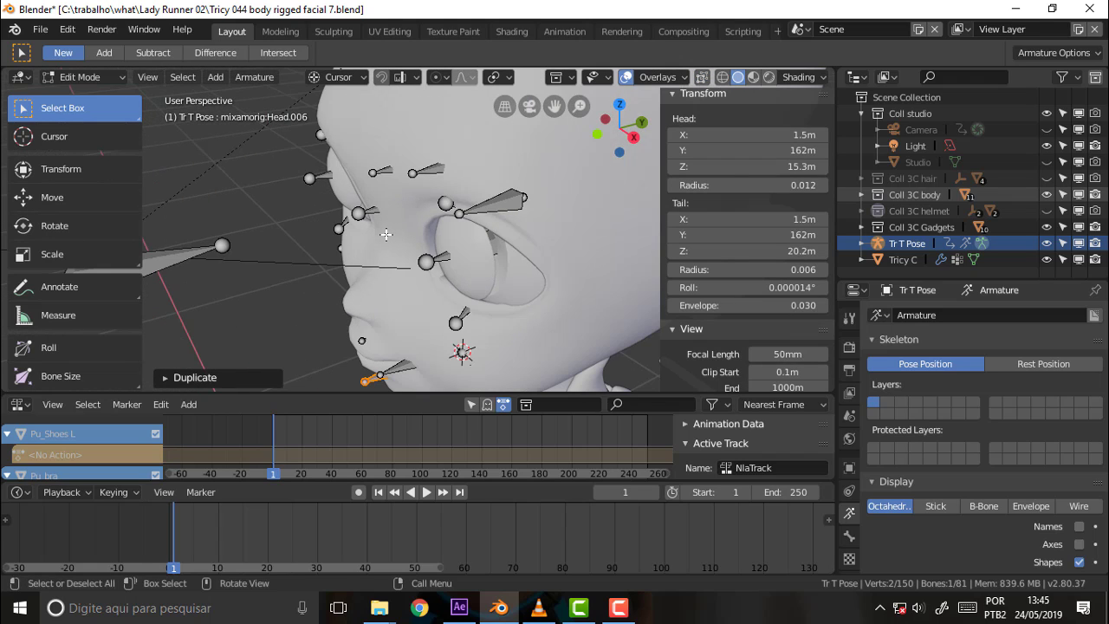
Step: Move the eye-area and mouth bones along Y so they sit on the face surface
click(434, 170)
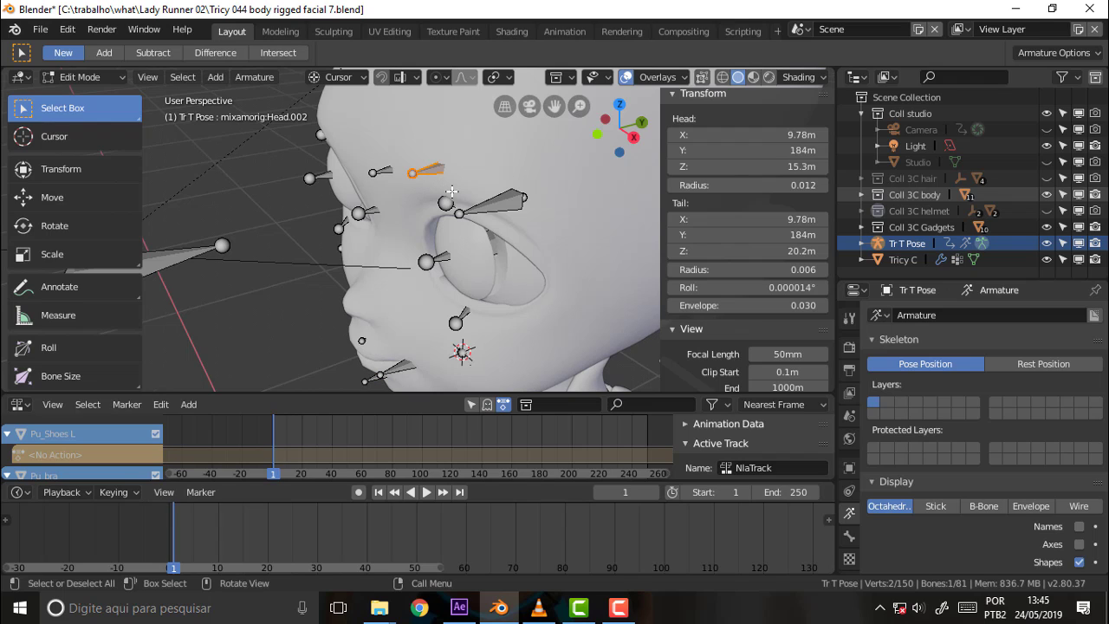
key(g)
key(y)
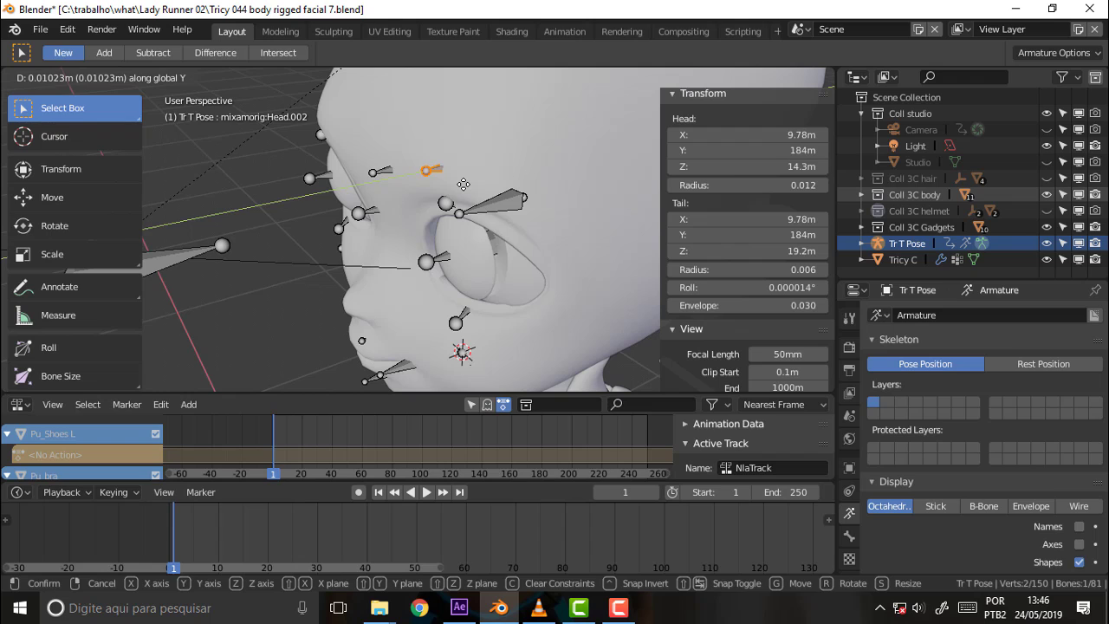
click(463, 183)
click(504, 204)
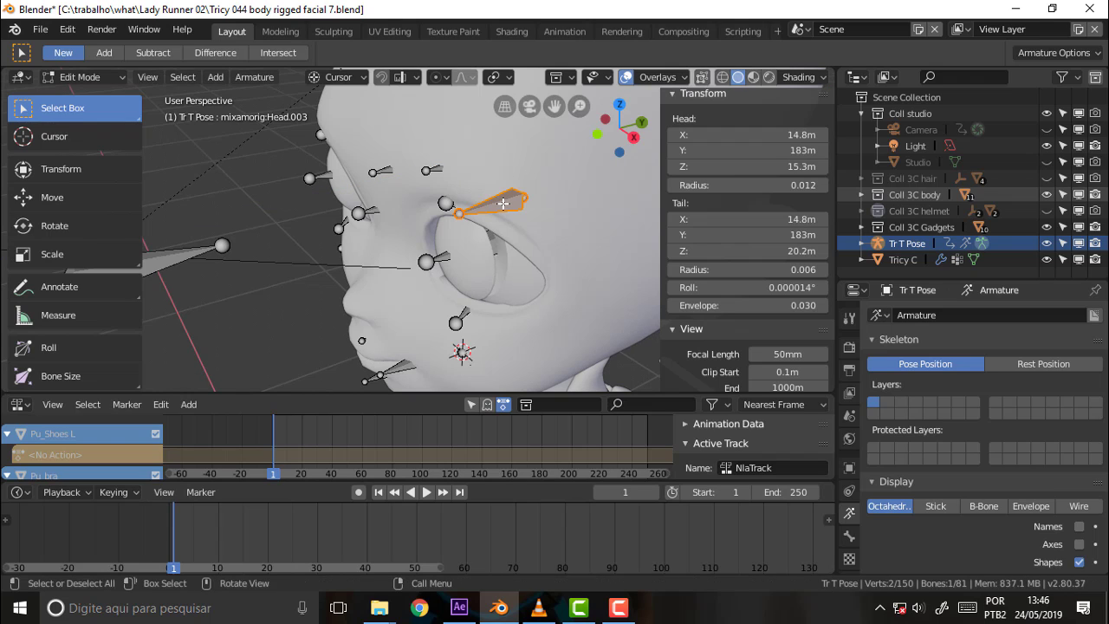
key(g)
key(y)
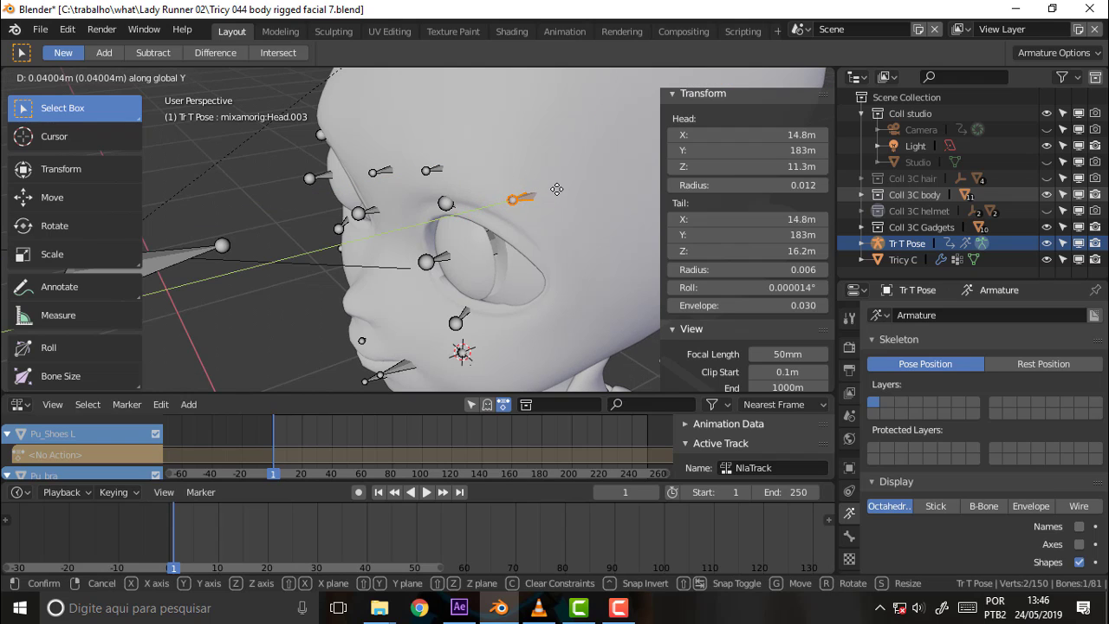
click(540, 216)
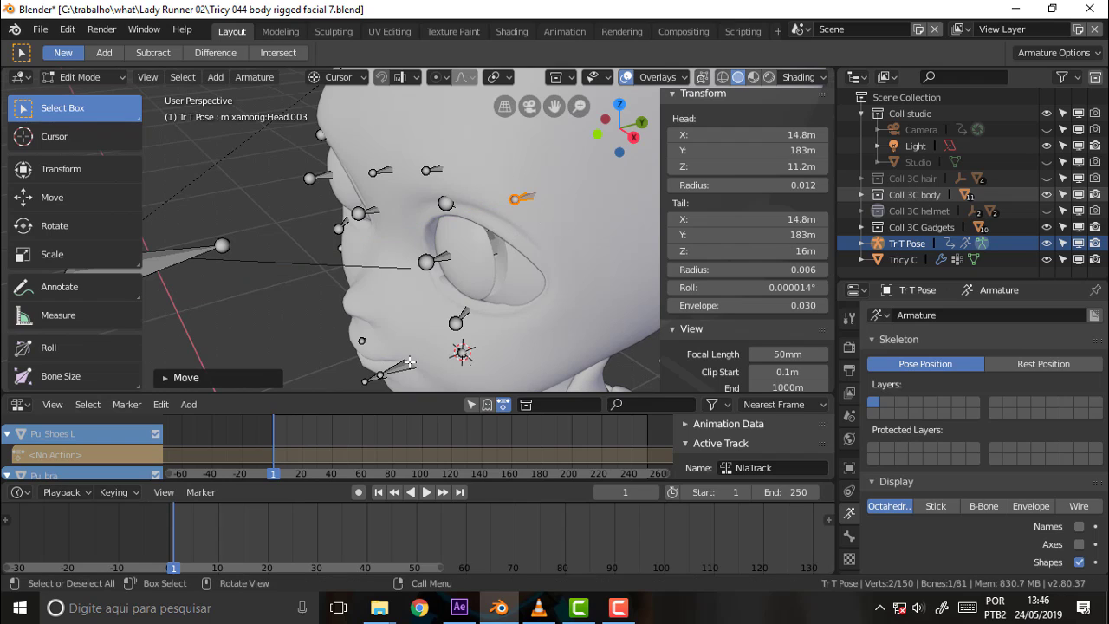
click(364, 340)
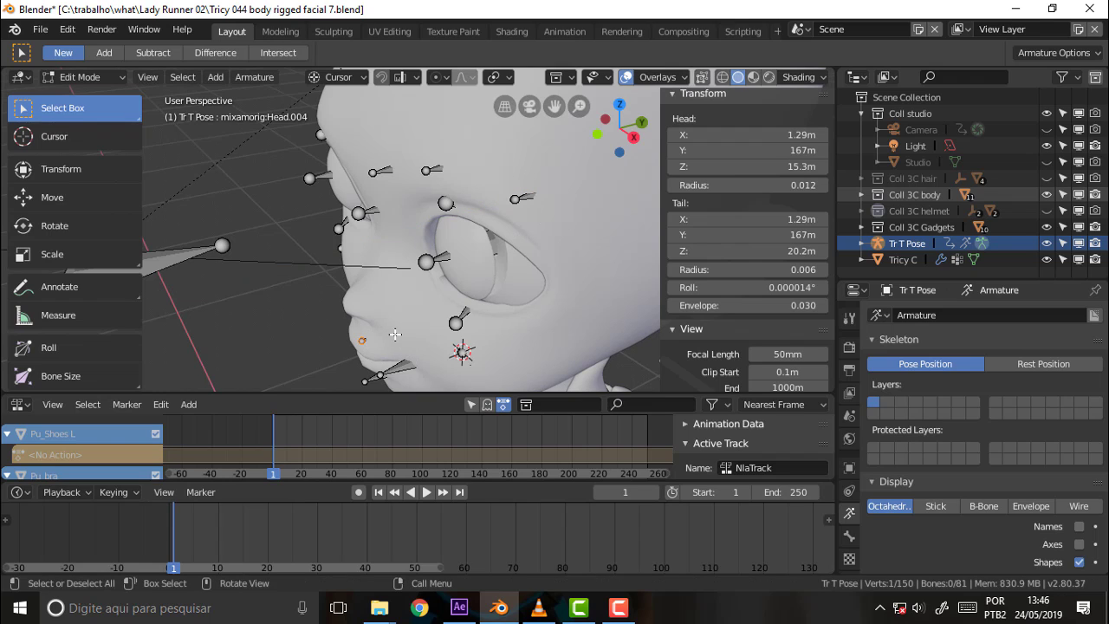
key(g)
key(y)
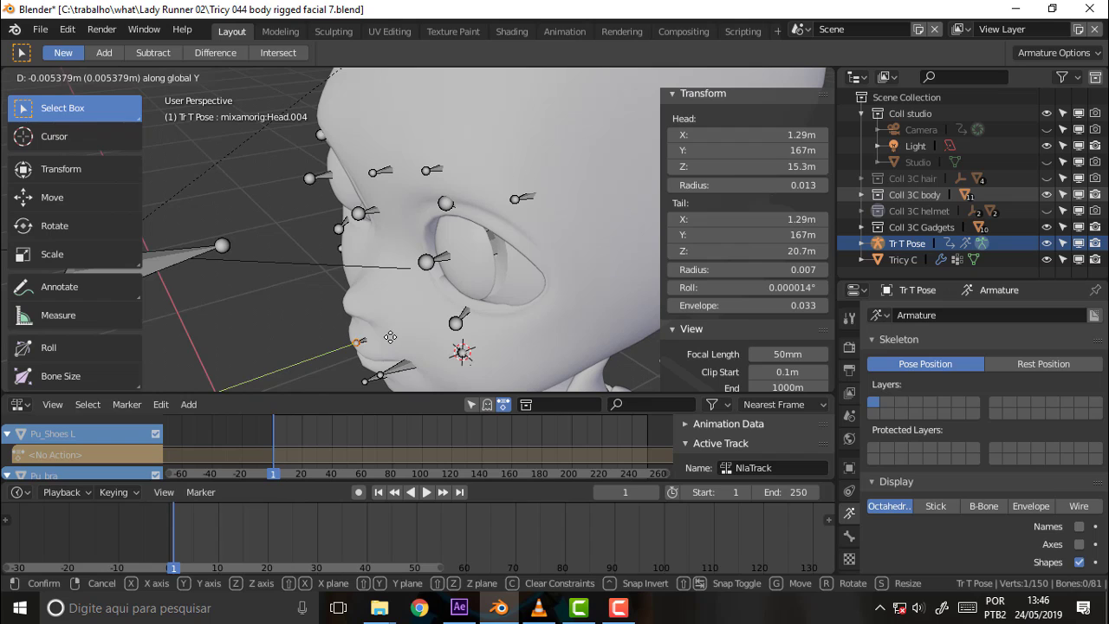
click(389, 346)
Step: Lower the two bones under the lower lip along Z toward the chin
click(397, 370)
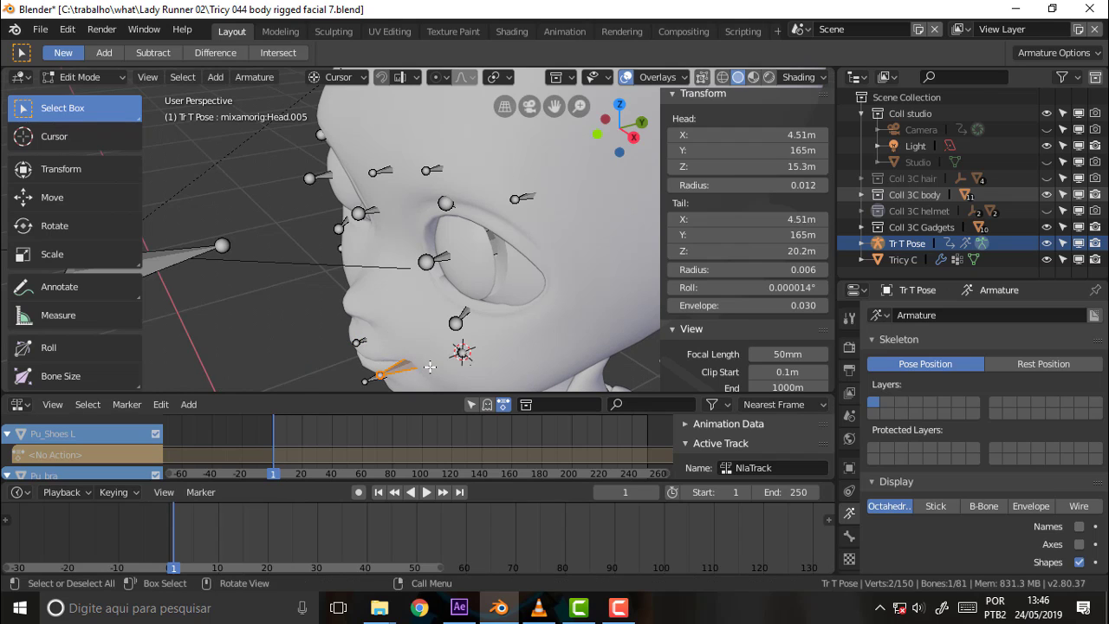
key(g)
key(z)
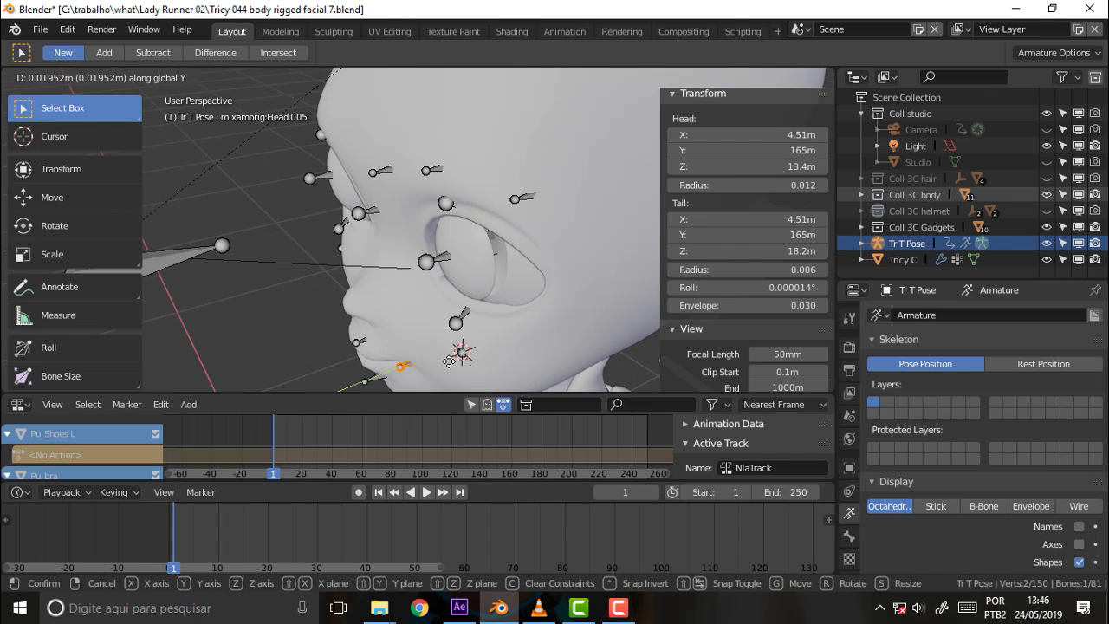
click(449, 360)
click(386, 377)
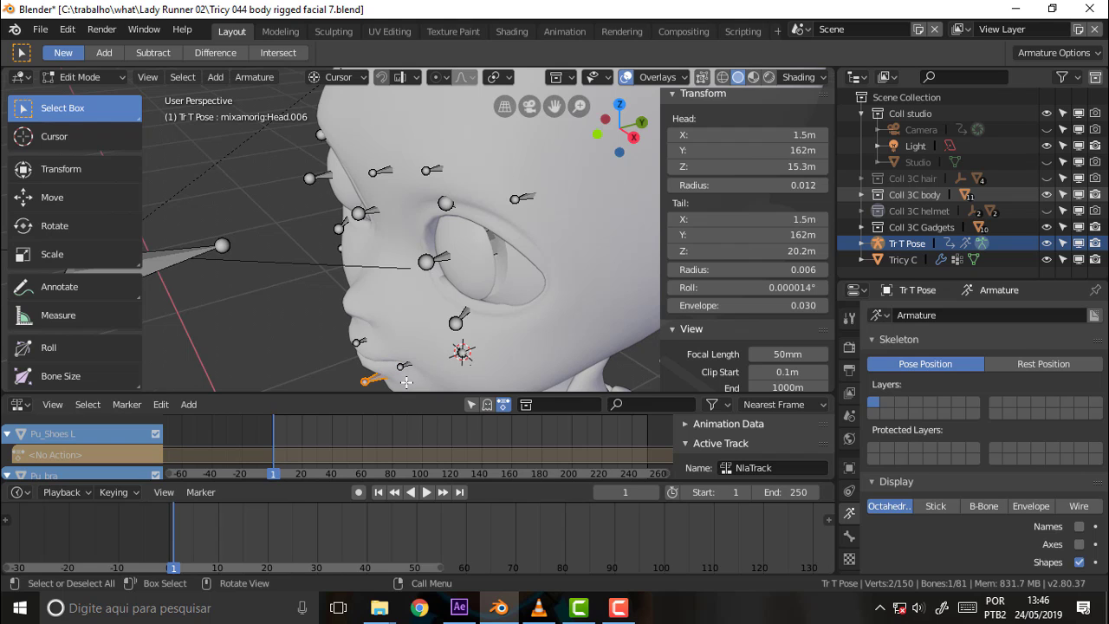
key(g)
key(z)
click(345, 343)
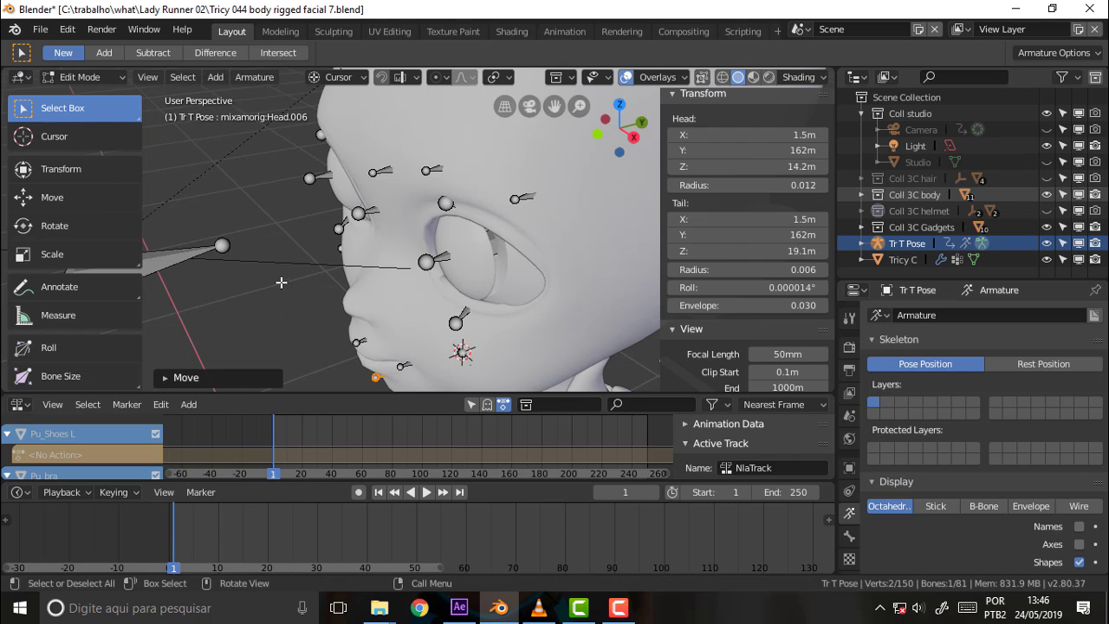
mouse_move(281, 282)
middle_down()
mouse_move(455, 143)
mouse_move(289, 153)
middle_up()
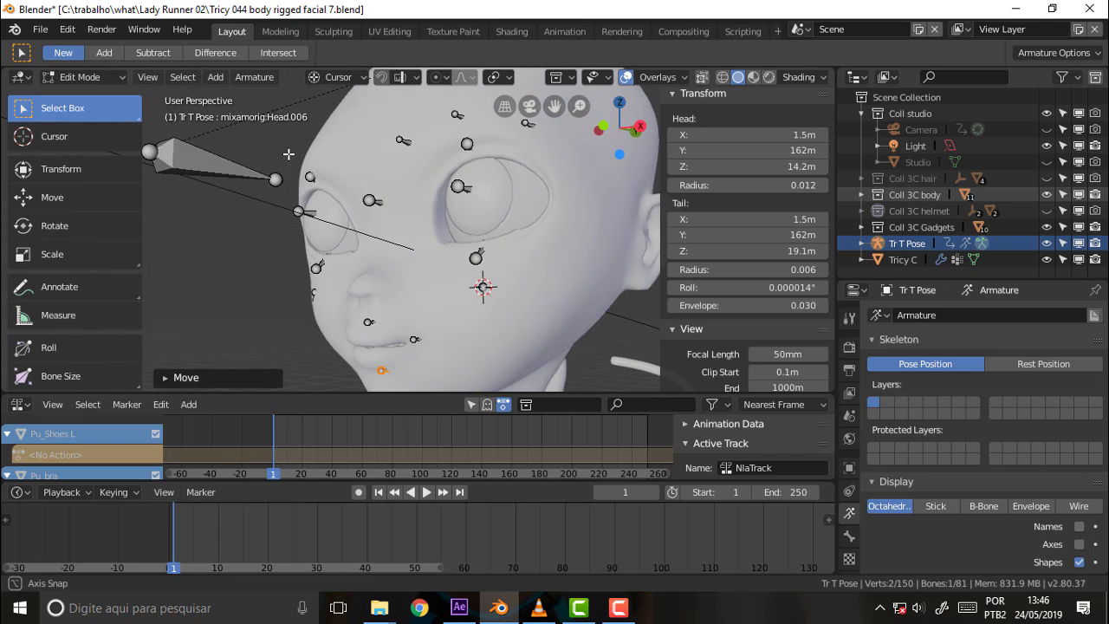
Step: Orbit and zoom around the face to check the bone placement from the front
middle_drag(289, 153, 417, 194)
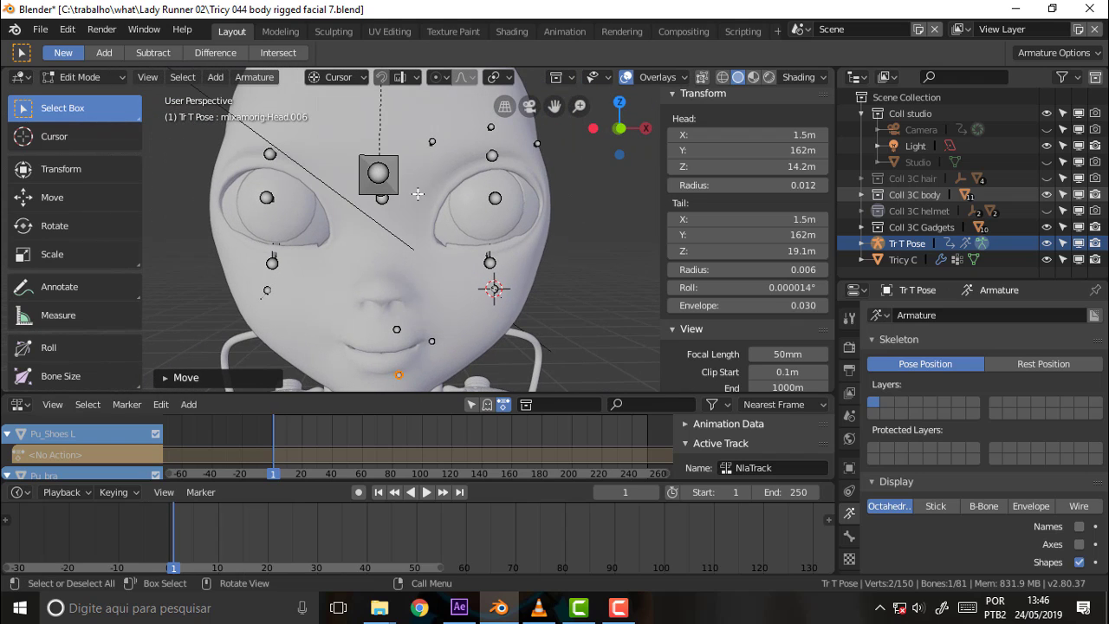
scroll(468, 205, down, 3)
scroll(469, 205, up, 2)
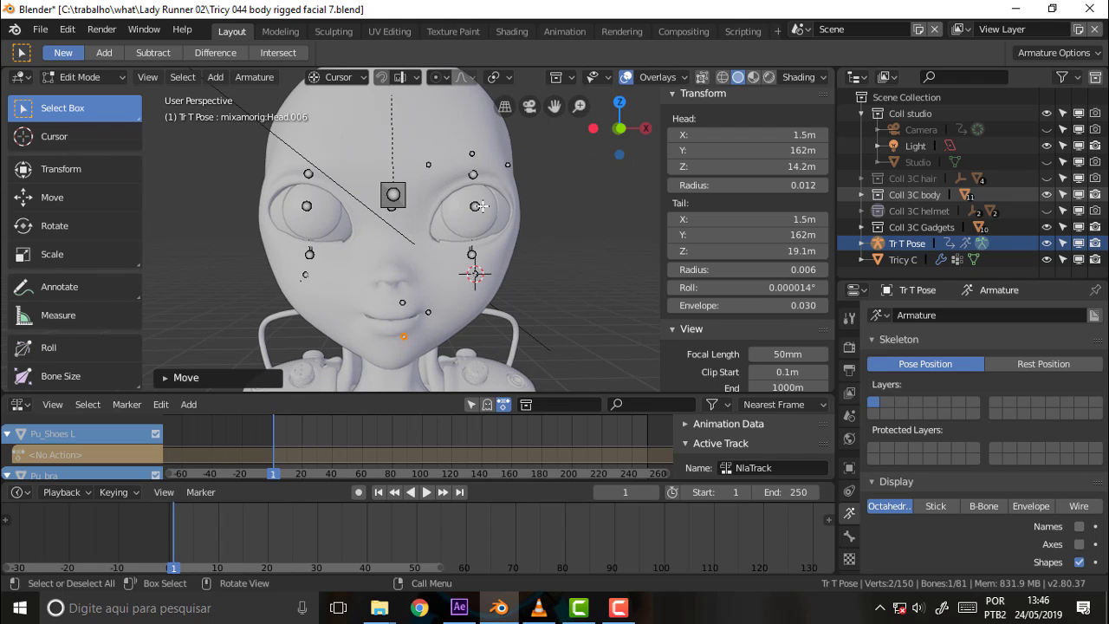
middle_drag(538, 193, 510, 197)
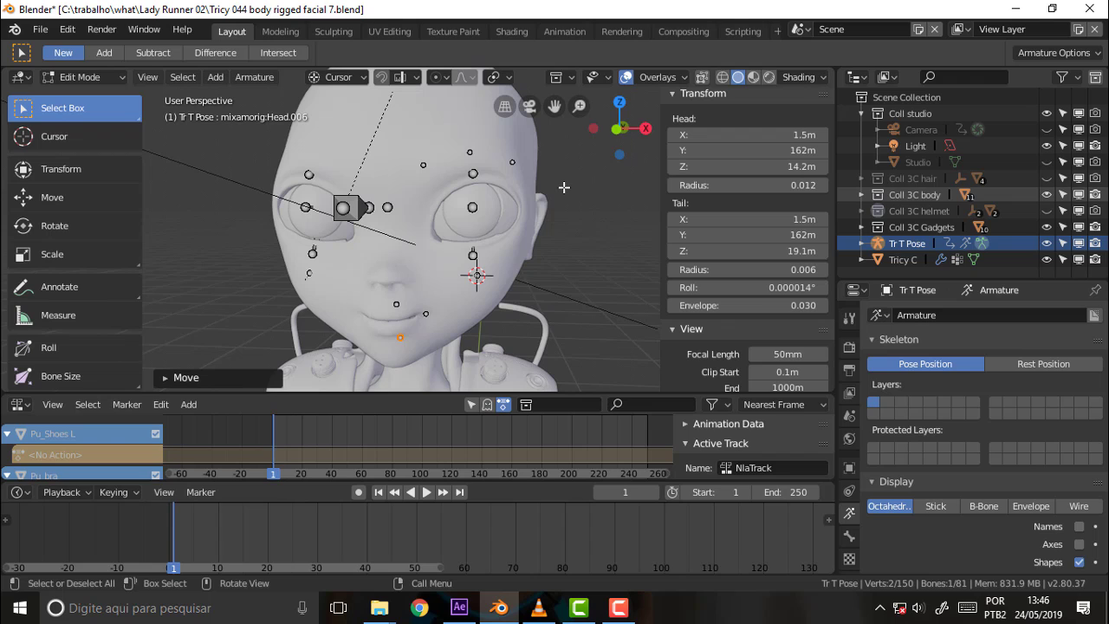
Step: Turn on X-ray so the bones show through the head, and orbit to its side profile
click(702, 77)
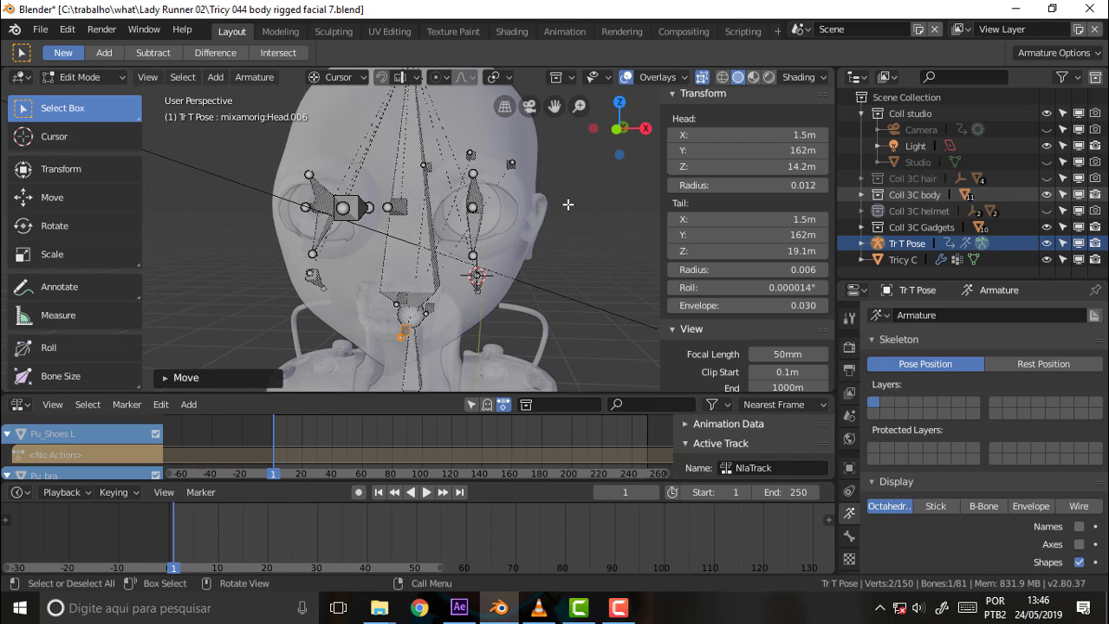
middle_drag(566, 202, 519, 235)
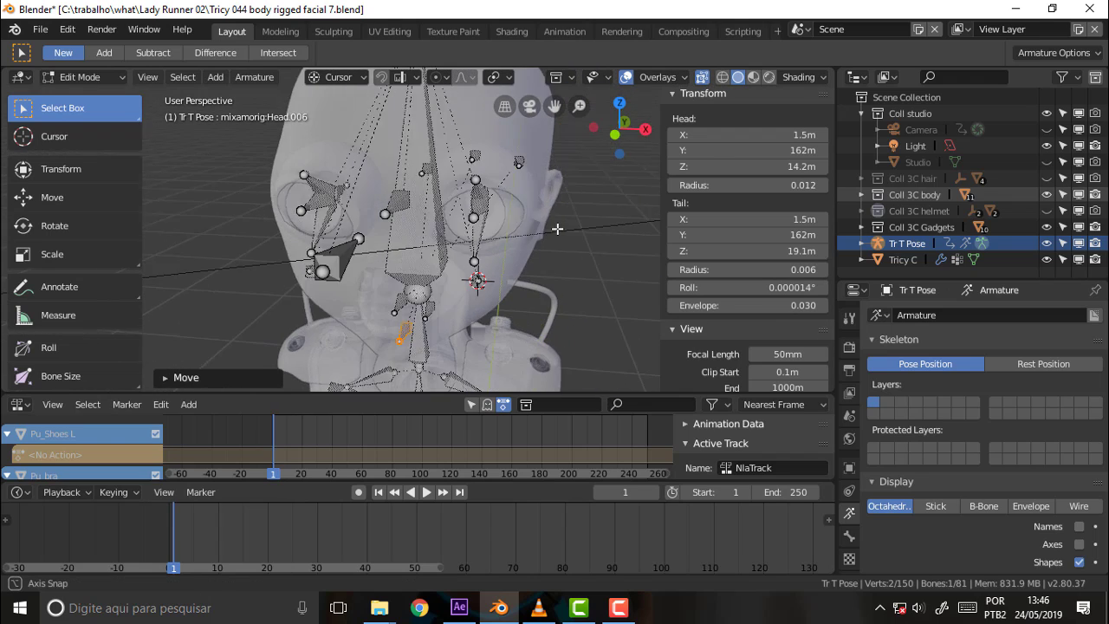
middle_drag(519, 235, 518, 231)
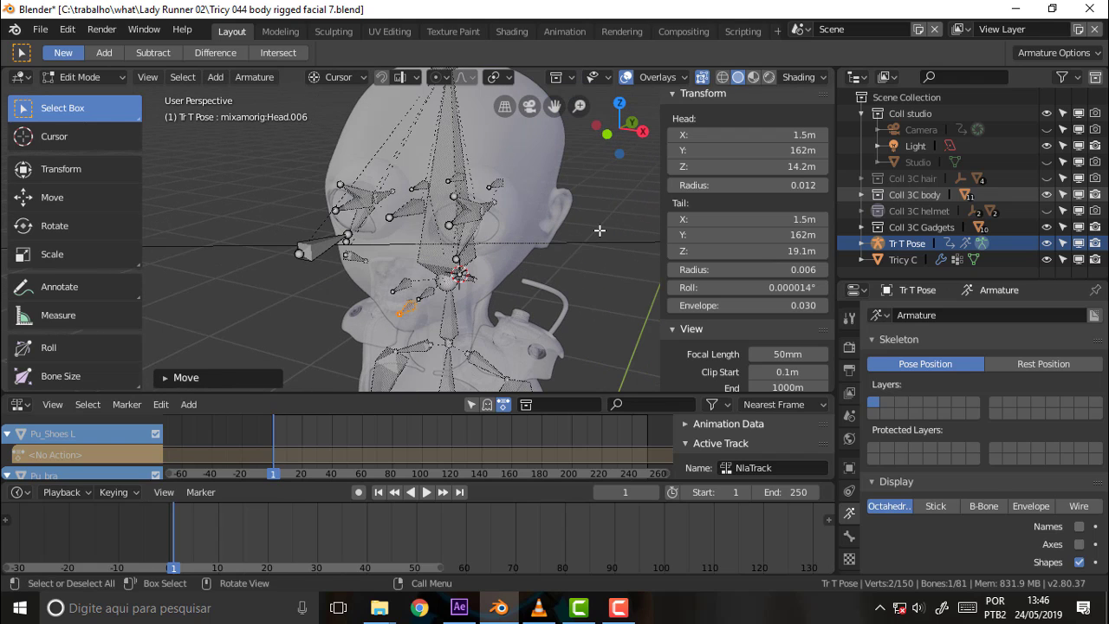
mouse_move(599, 230)
middle_down()
mouse_move(449, 189)
mouse_move(505, 177)
mouse_move(547, 214)
middle_up()
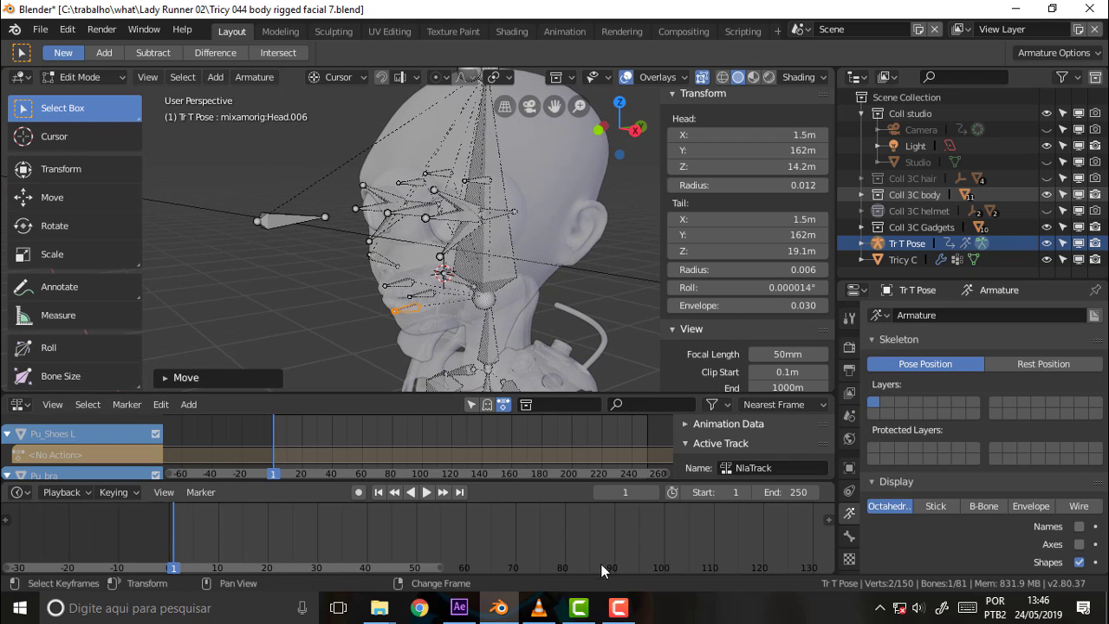
click(614, 611)
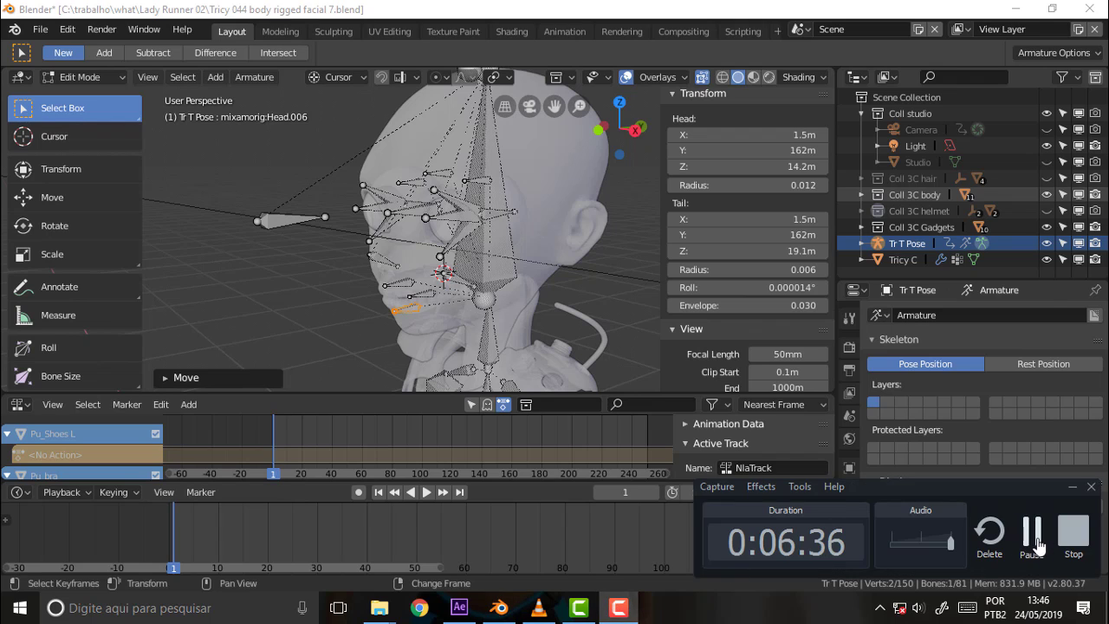
Step: Rename the lip bone 'lower lip', then check corner mouth, upperlip, Head and eyebrow bone names
click(1034, 528)
text(lower lip)
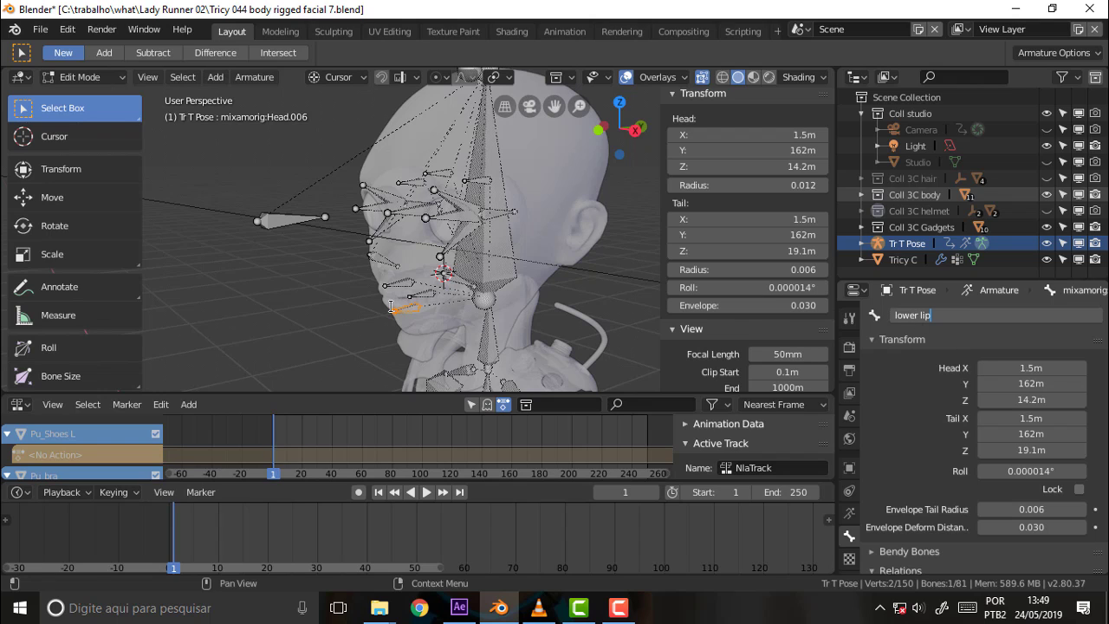
key(Return)
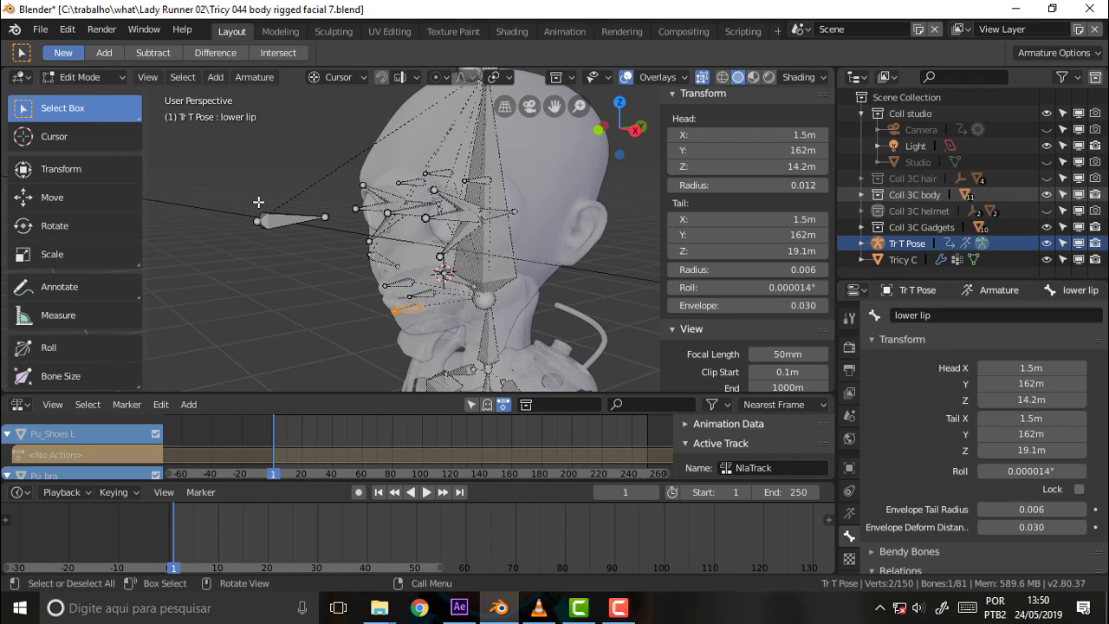
click(422, 295)
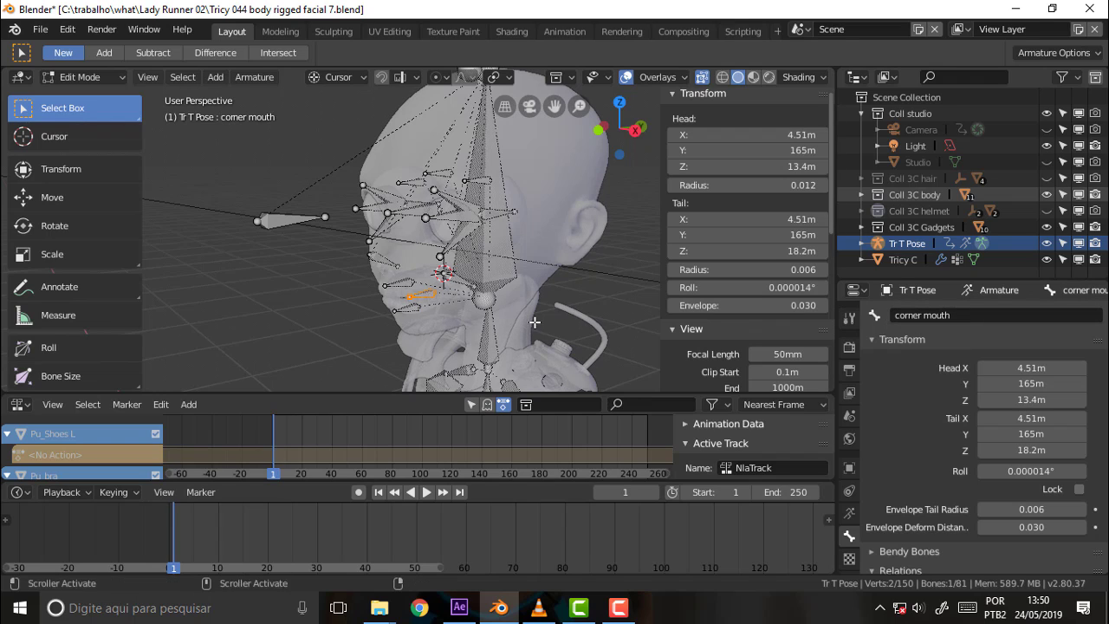
click(401, 283)
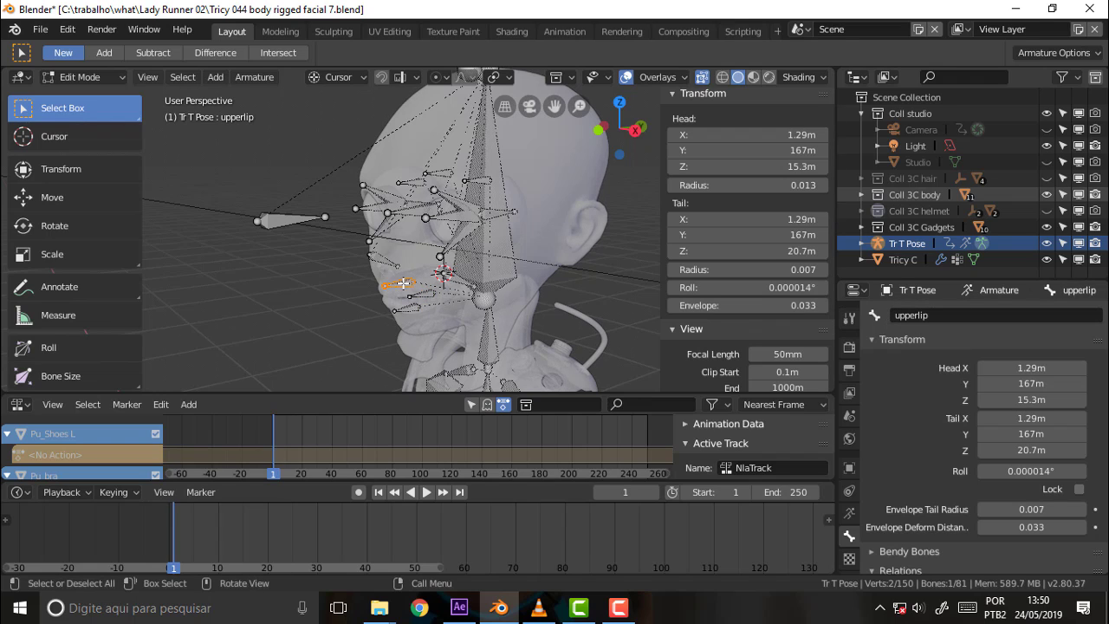
click(485, 185)
click(485, 185)
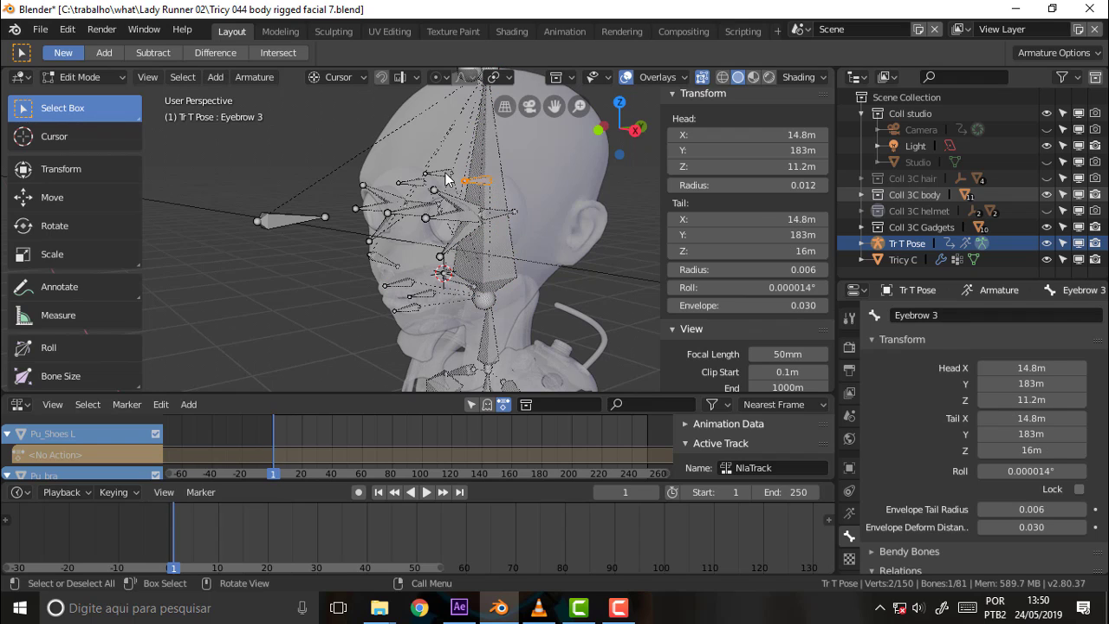
click(411, 185)
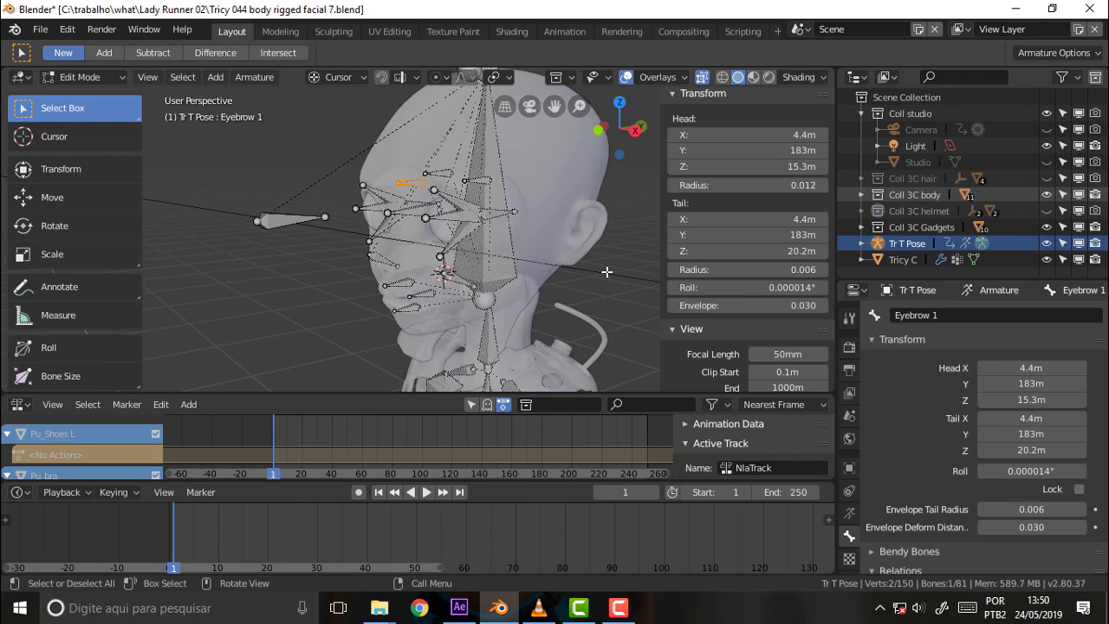
Step: In Right Ortho view, duplicate mixamorig:Head and place the copy in front of the face
key(KP_3)
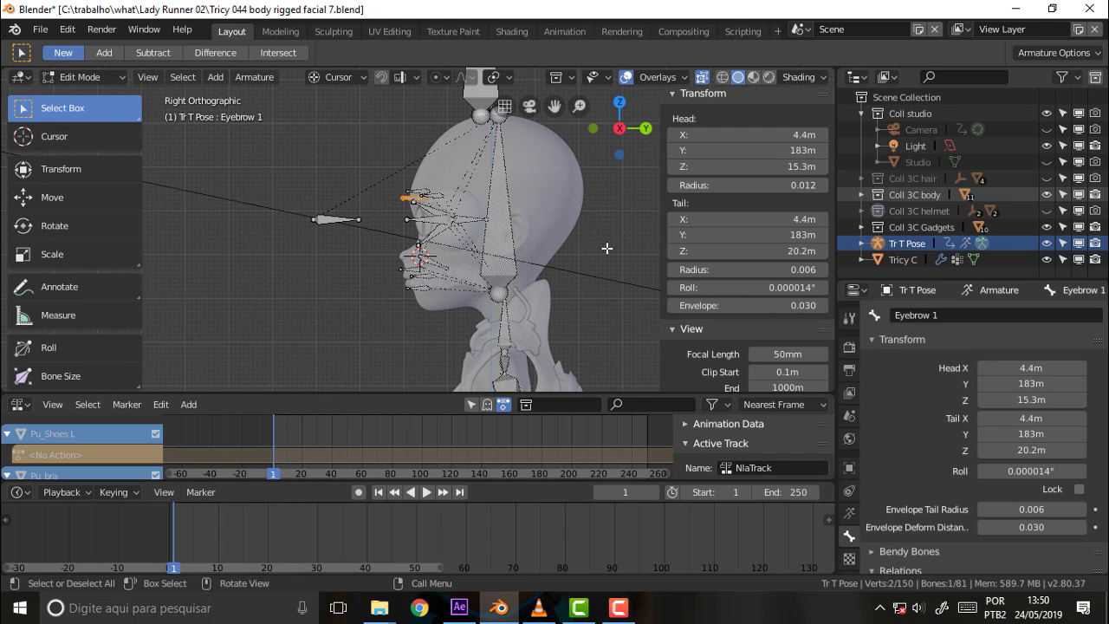
key(KP_5)
key(KP_5)
scroll(589, 184, up, 3)
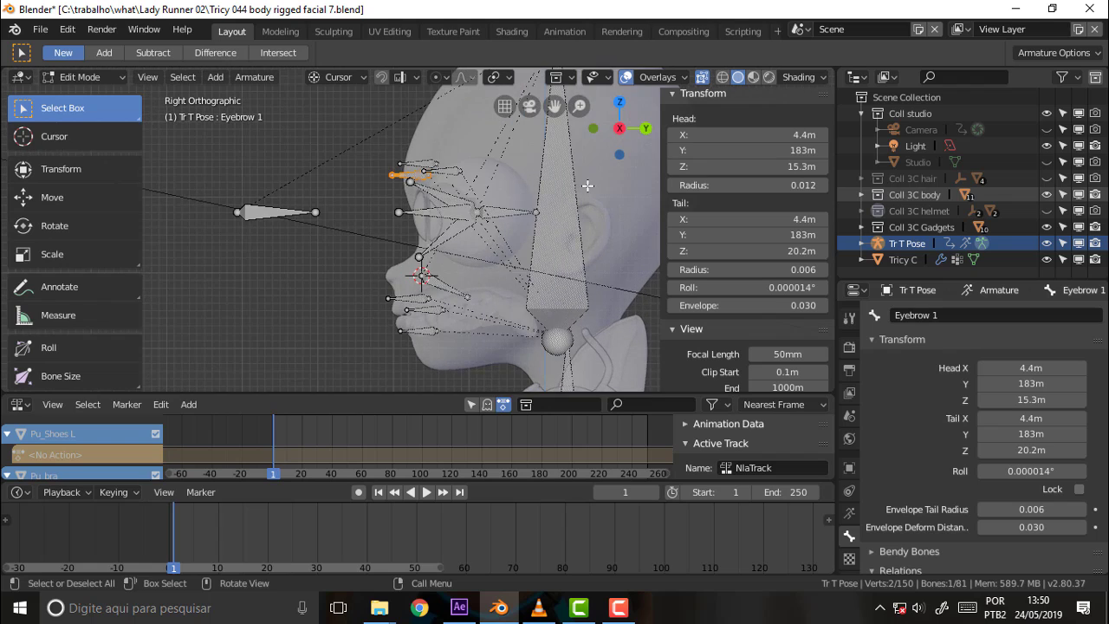
scroll(592, 185, down, 2)
click(514, 184)
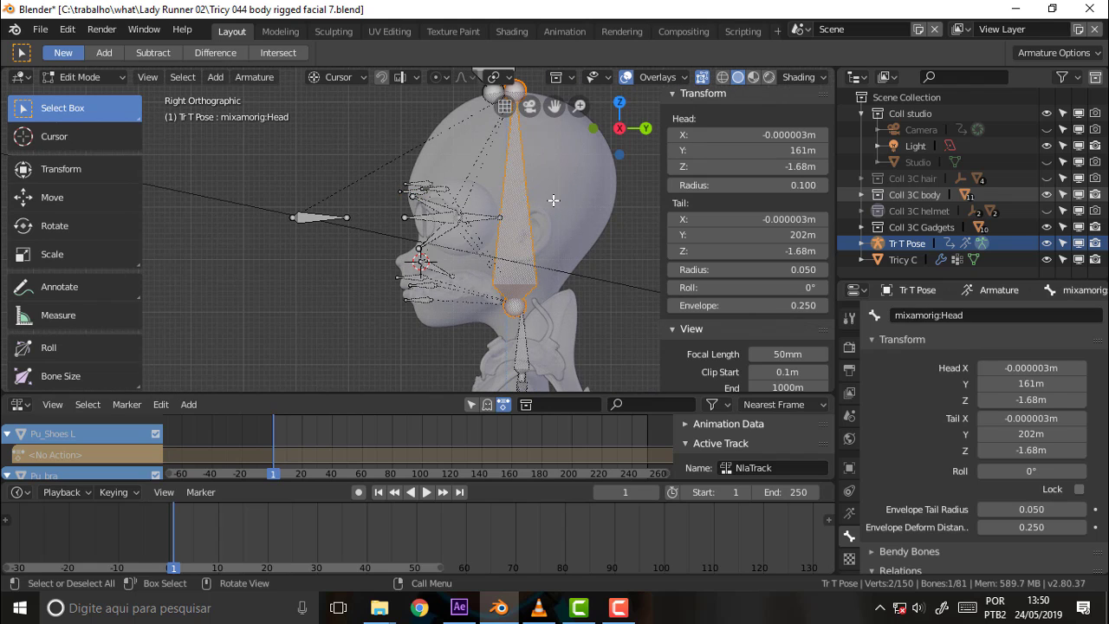
key(shift+d)
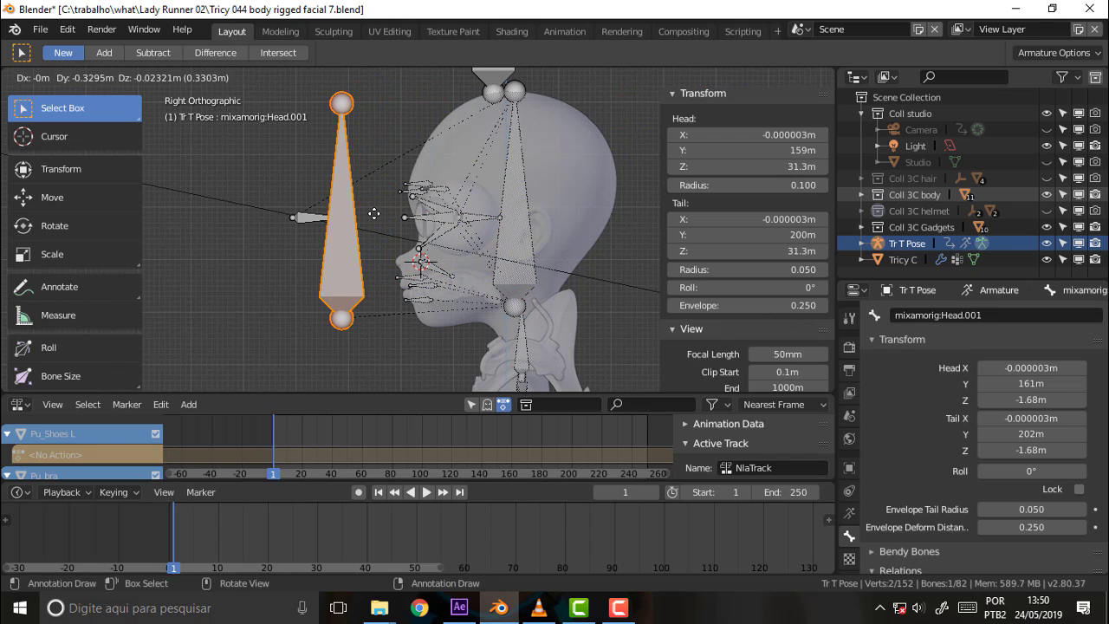
click(378, 224)
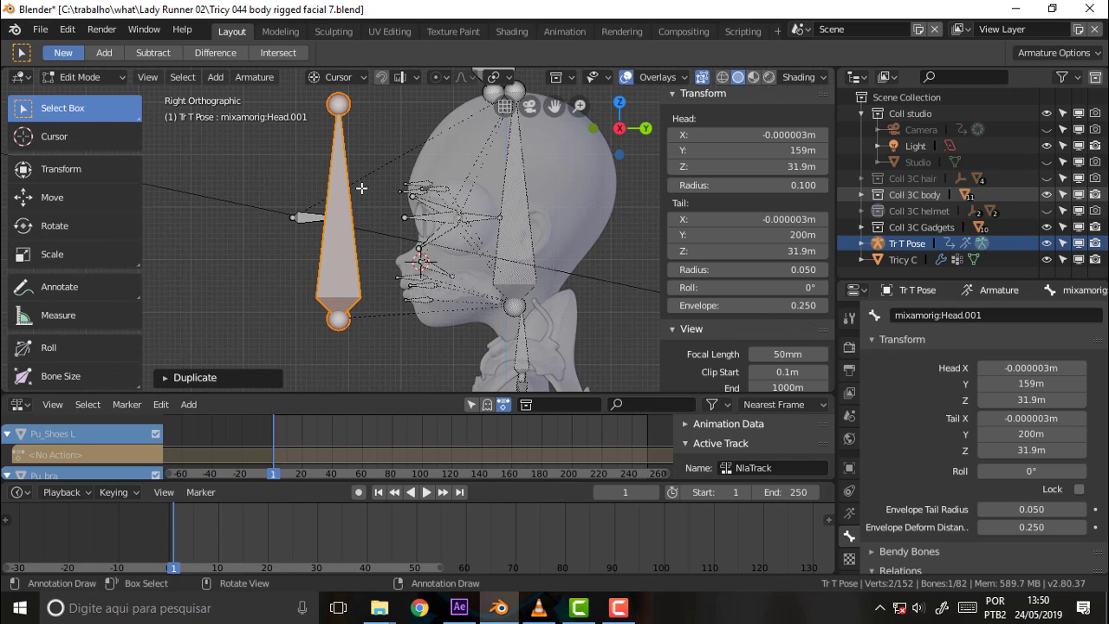
Step: Tilt the copied Head.001 bone and scale it down to 0.3844
key(r)
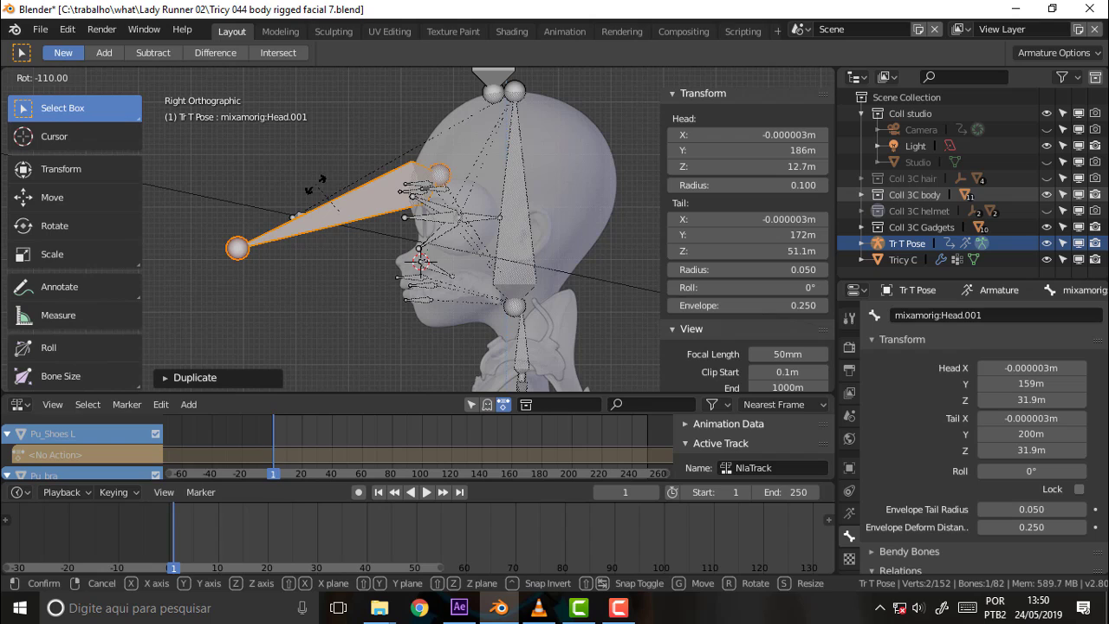
click(315, 183)
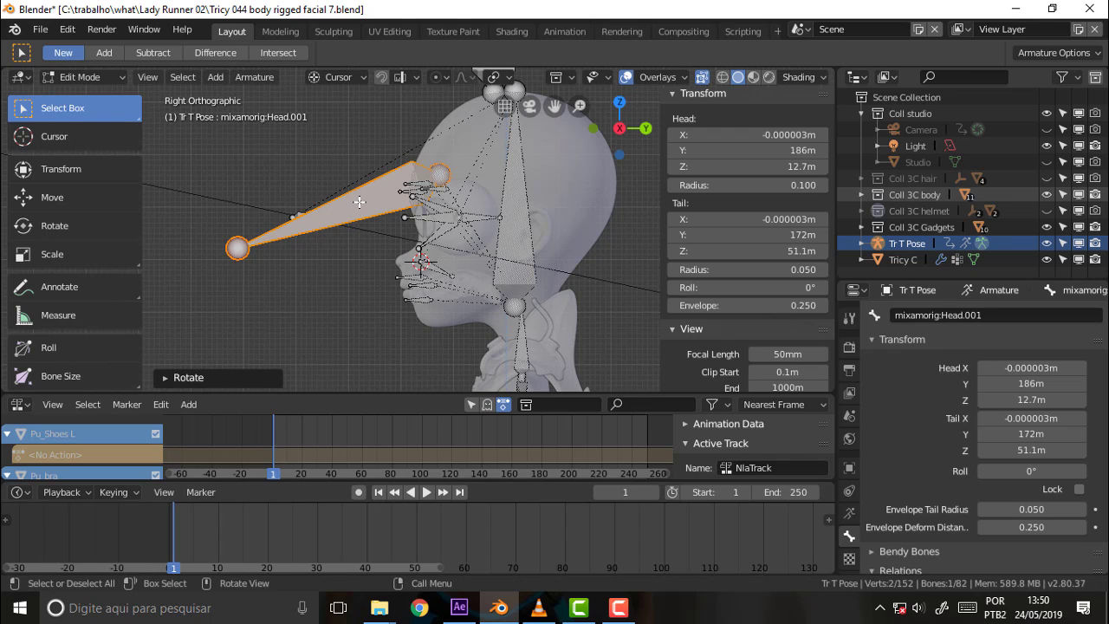
key(s)
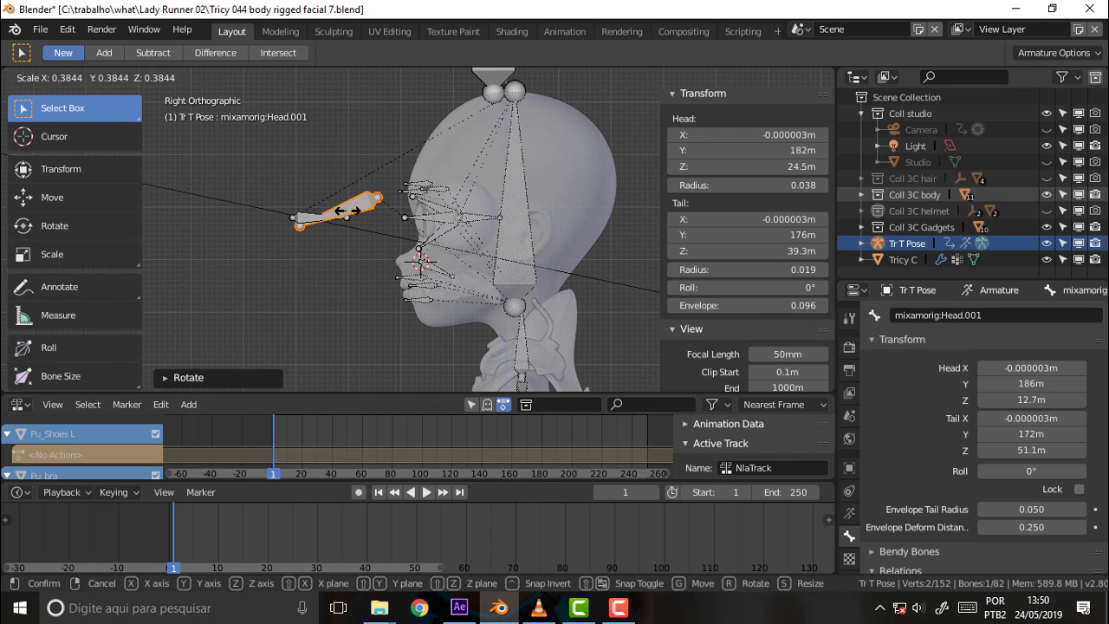
click(358, 210)
key(g)
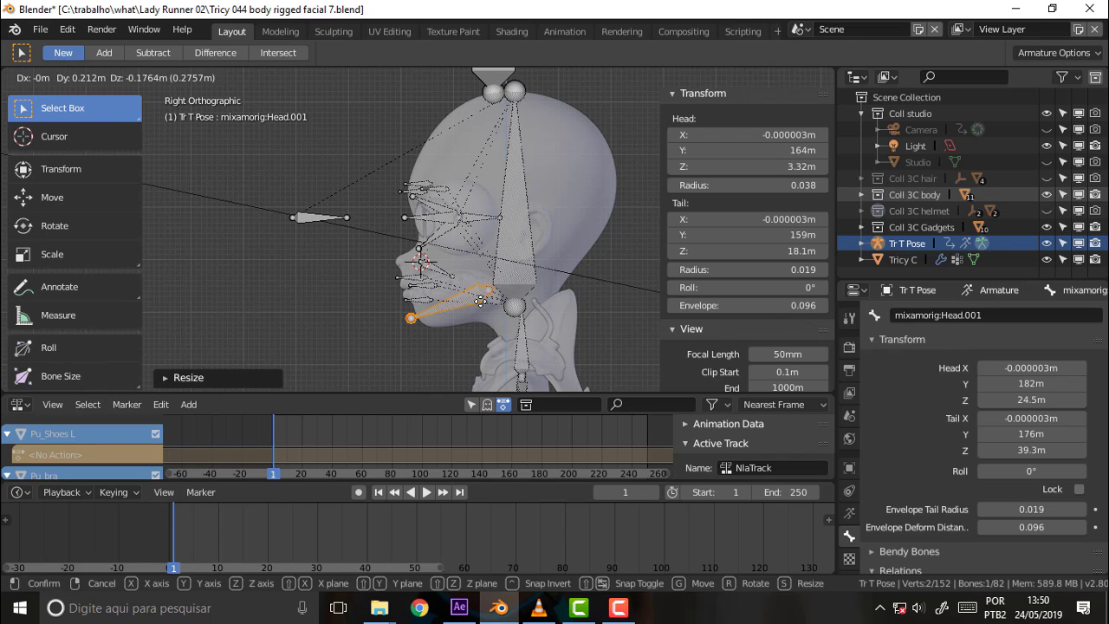
Step: Drop Head.001 along the chin, adjust its position, and tilt it slightly
click(481, 301)
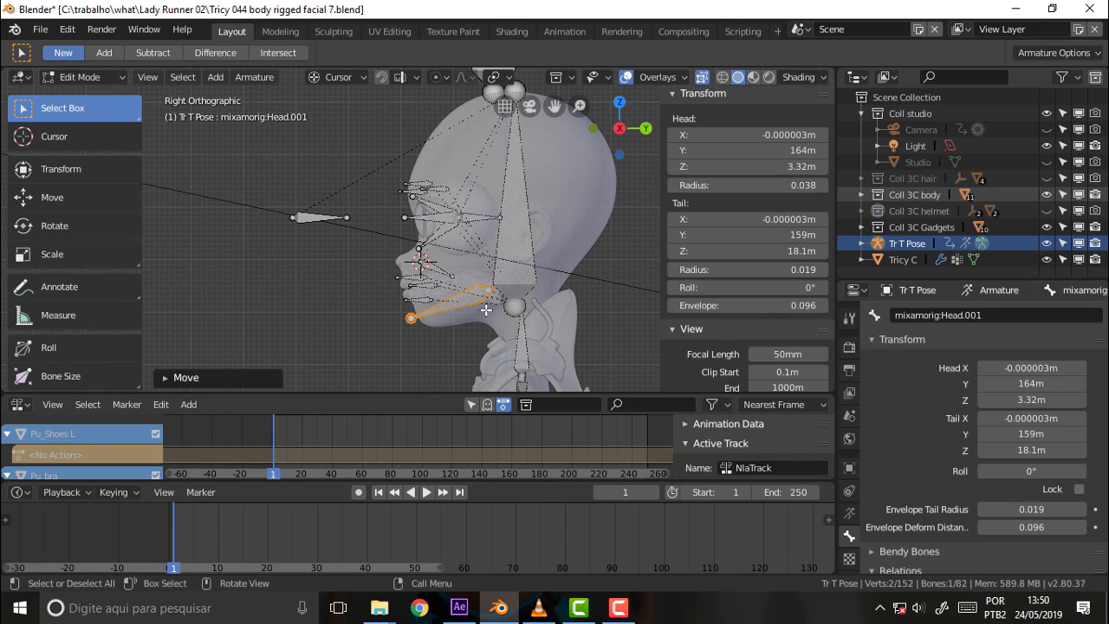
key(g)
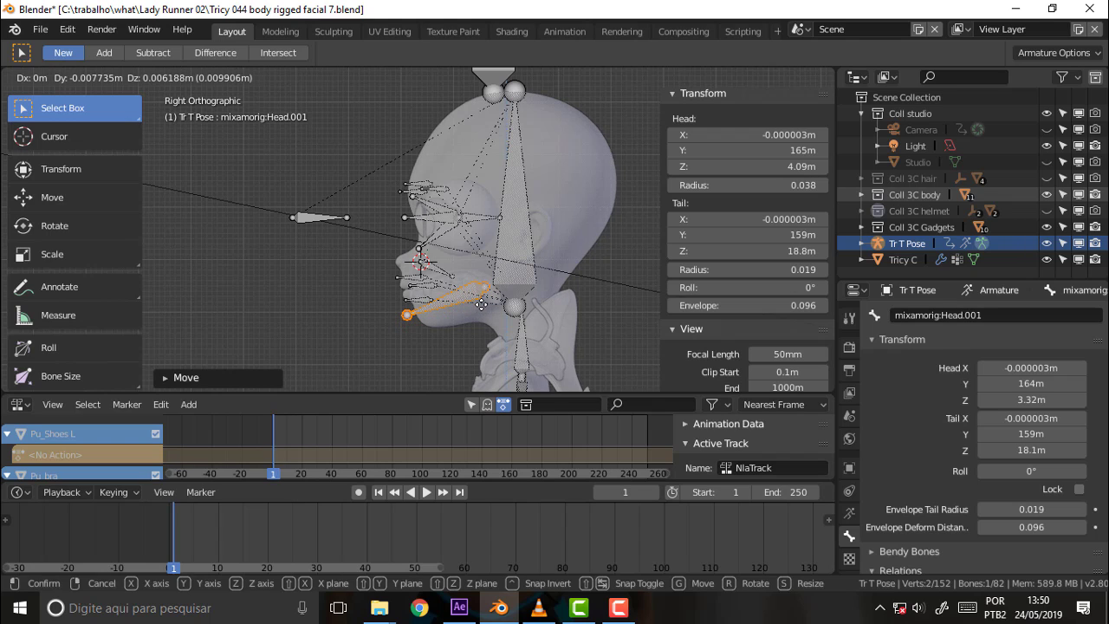
click(481, 305)
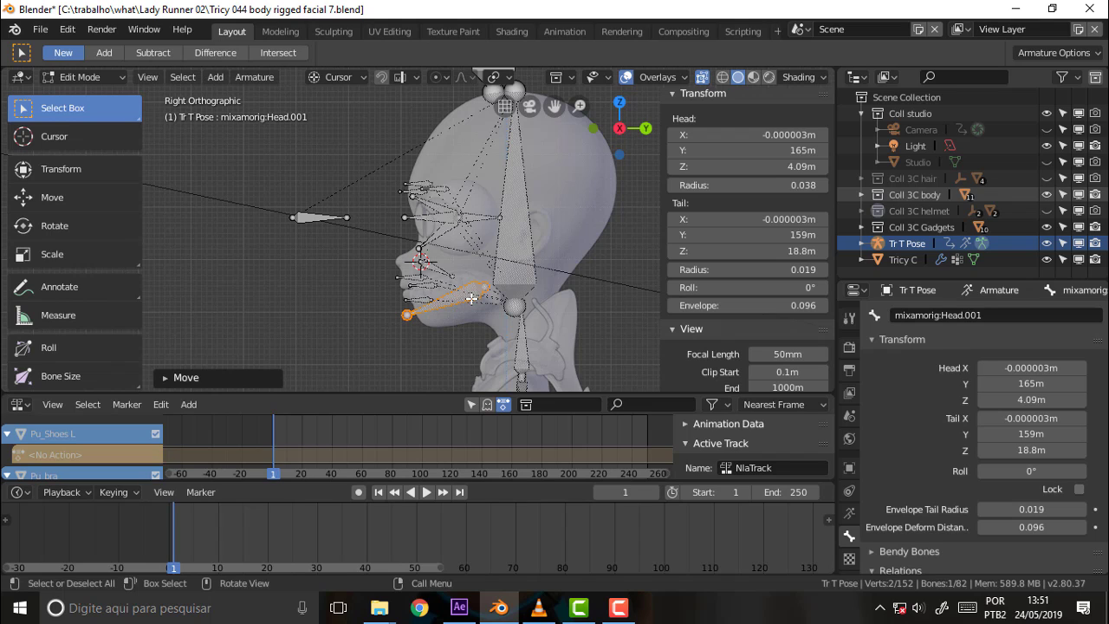
key(r)
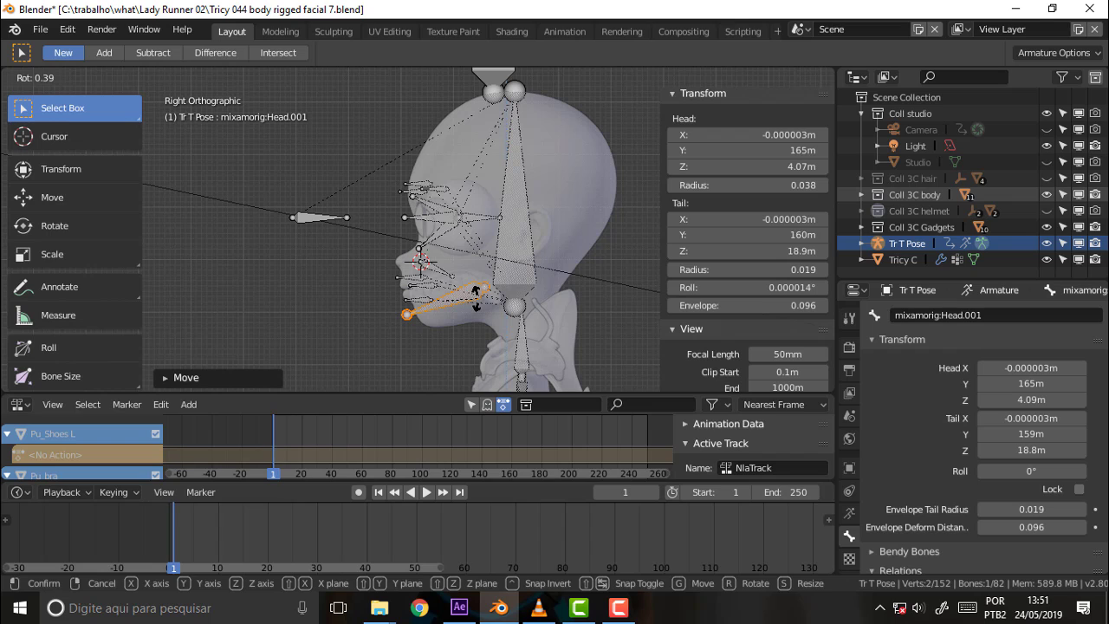
click(473, 289)
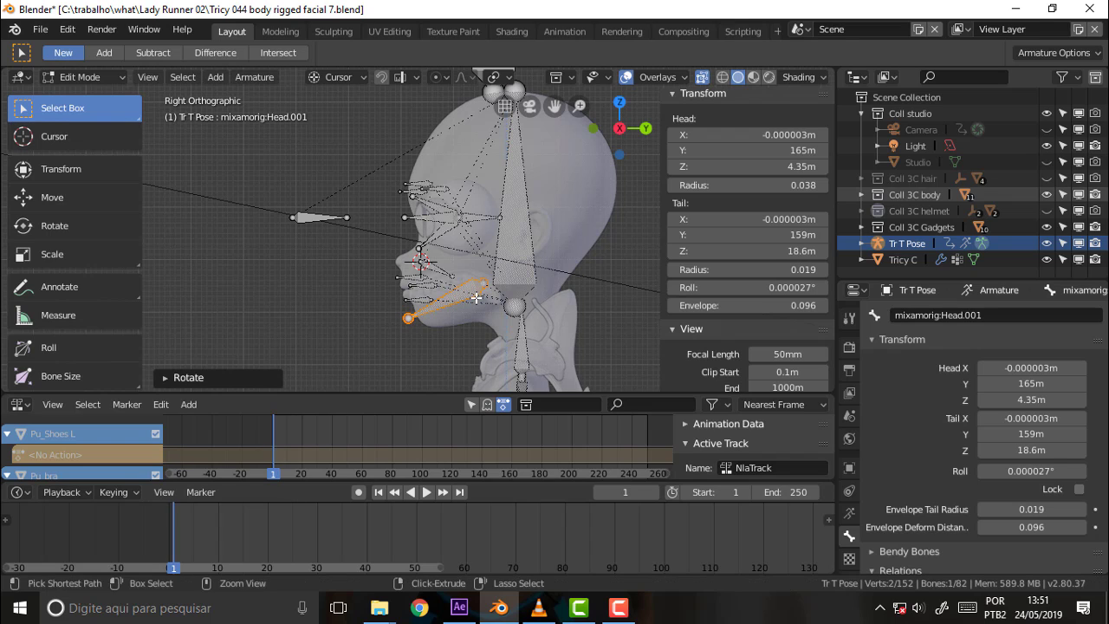
Step: Rescale Head.001 and set it along the jawline (head Z 4.28 m, tail Z 16.5 m)
key(s)
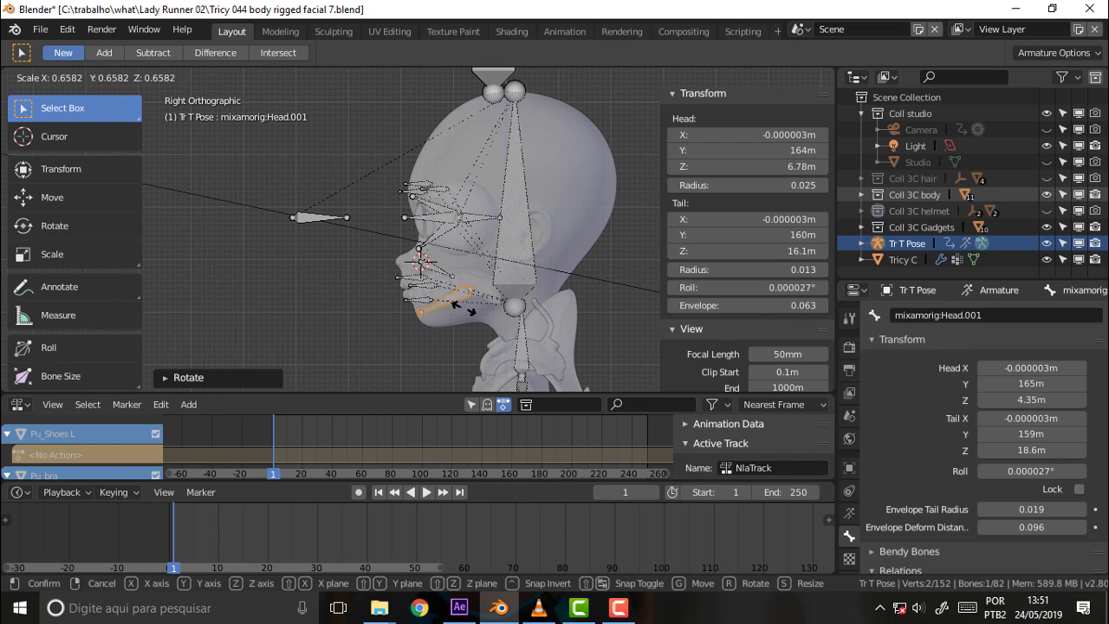
click(471, 301)
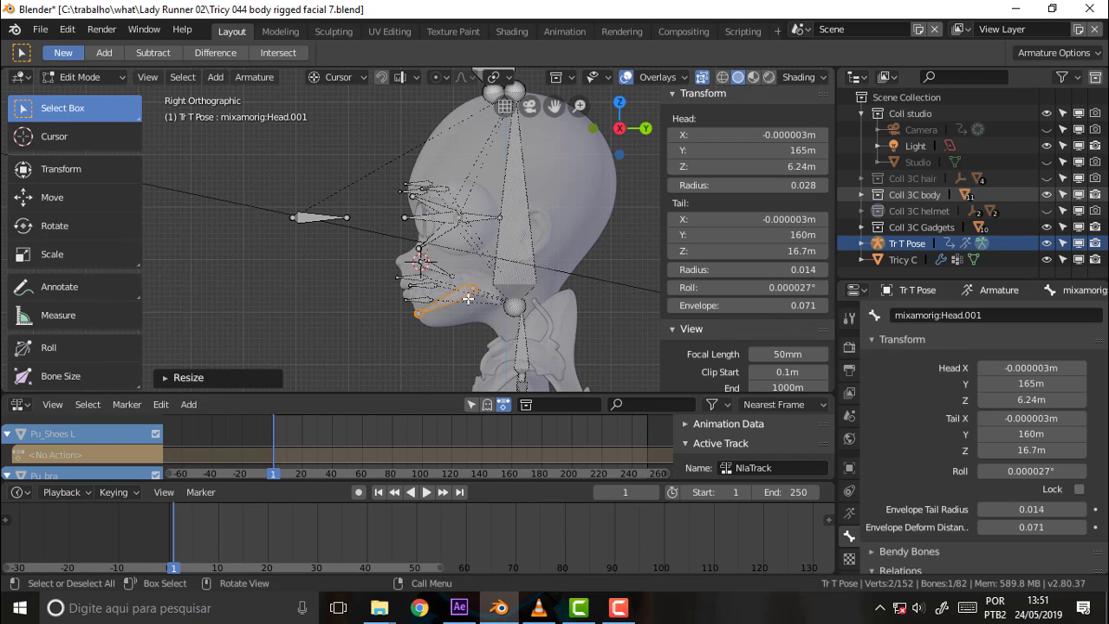
key(s)
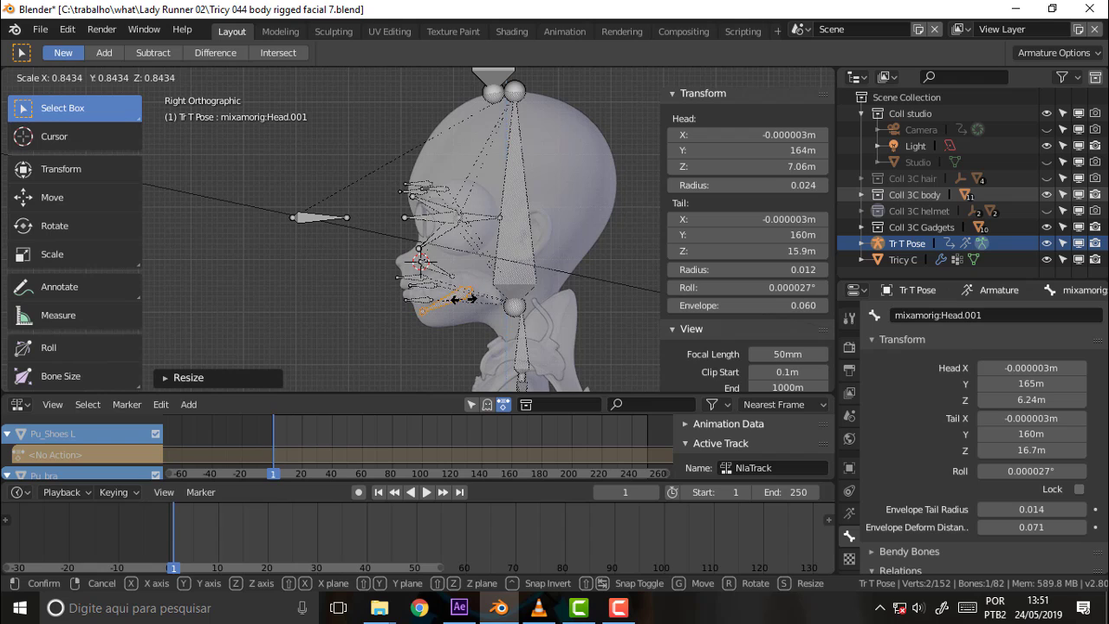
click(477, 294)
key(g)
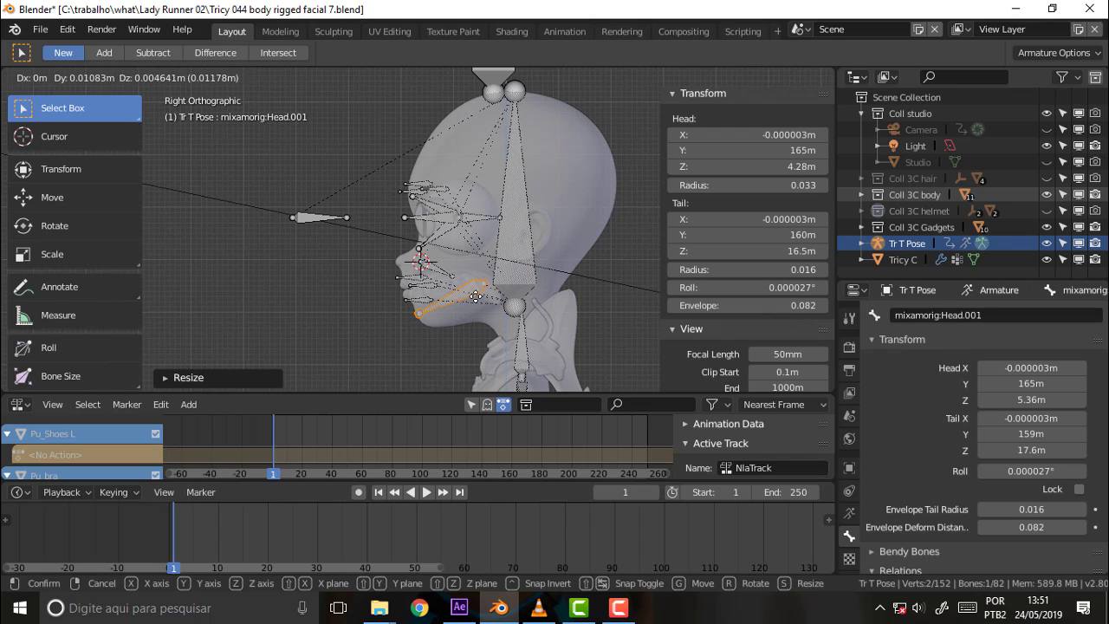
click(475, 297)
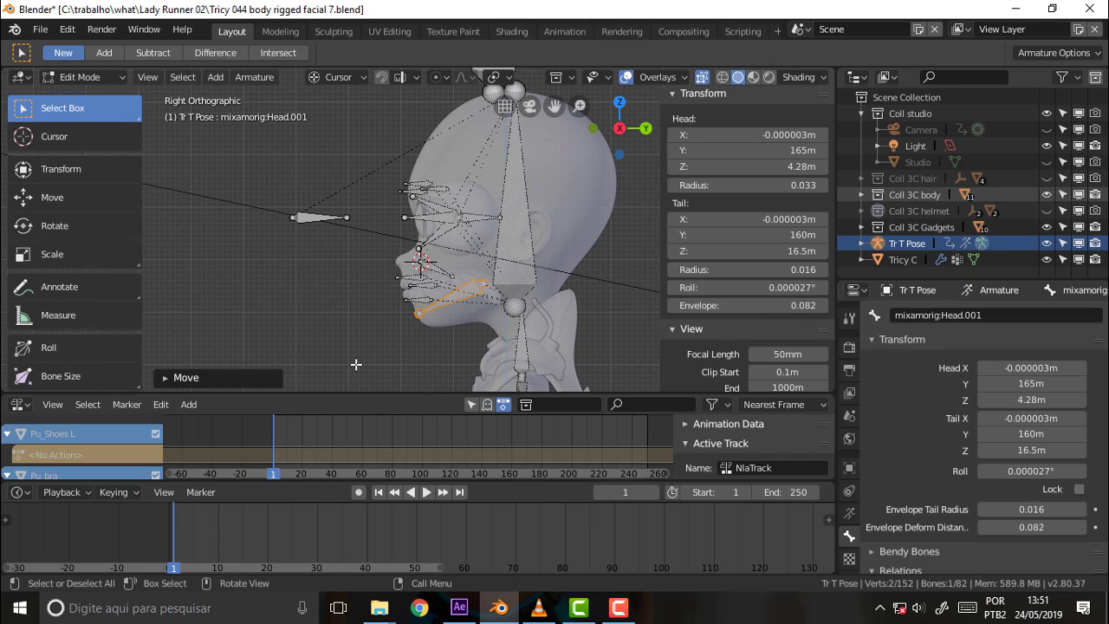
mouse_move(277, 311)
middle_down()
mouse_move(342, 327)
mouse_move(478, 292)
mouse_move(417, 282)
middle_up()
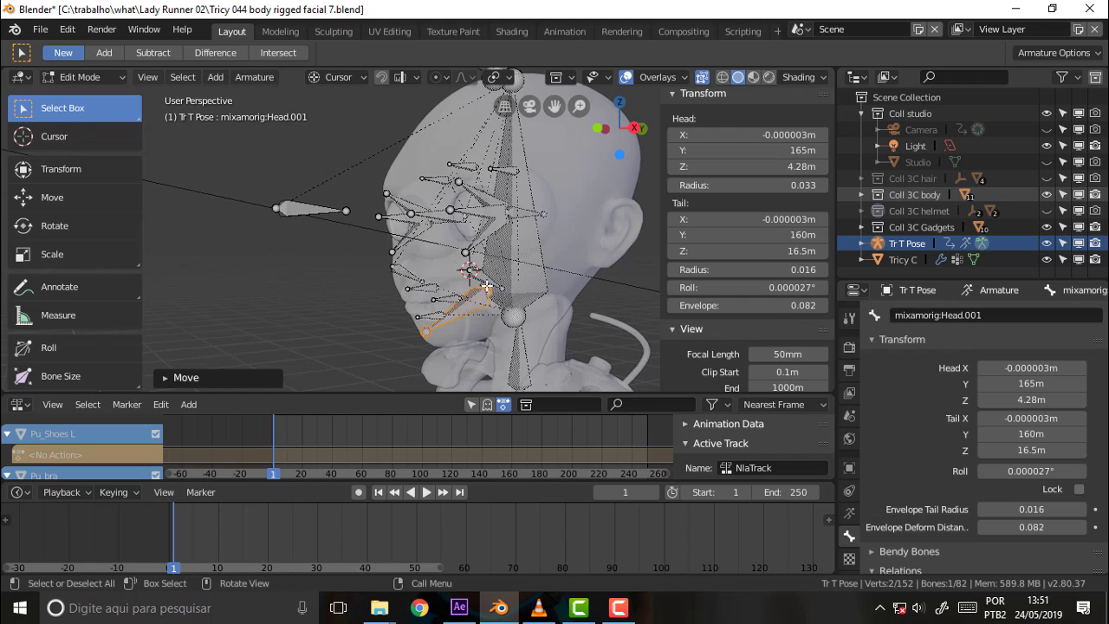
scroll(488, 285, up, 3)
scroll(488, 285, down, 3)
mouse_move(568, 108)
middle_down()
mouse_move(602, 208)
mouse_move(546, 207)
mouse_move(574, 202)
middle_up()
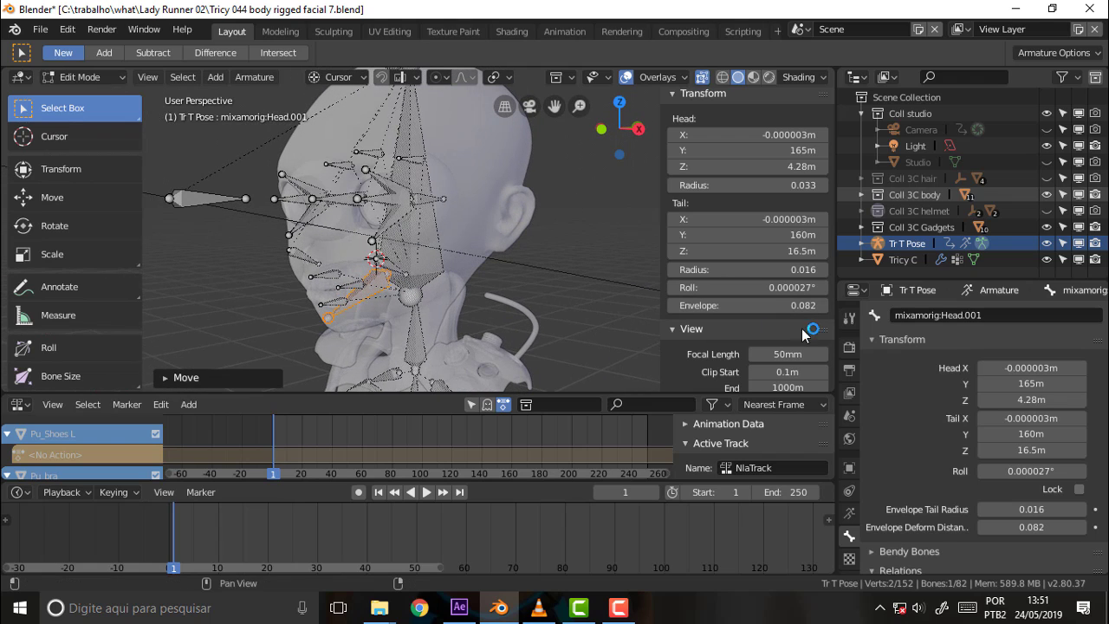
Step: Enter 'Jaw' as the chin bone's name in Bone properties
click(944, 315)
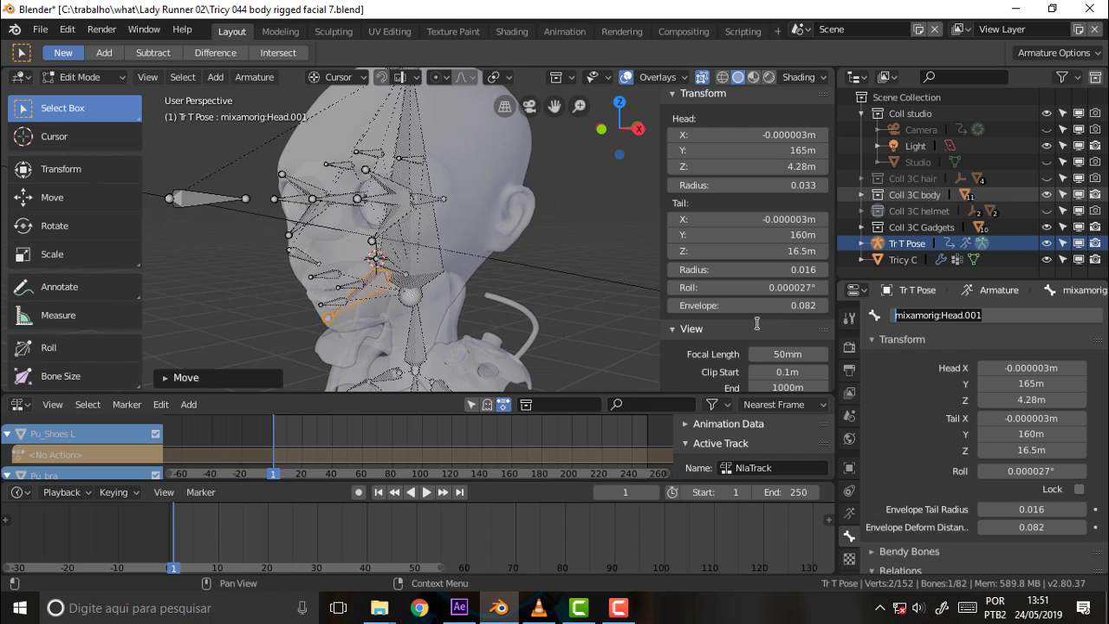
text(Jaw)
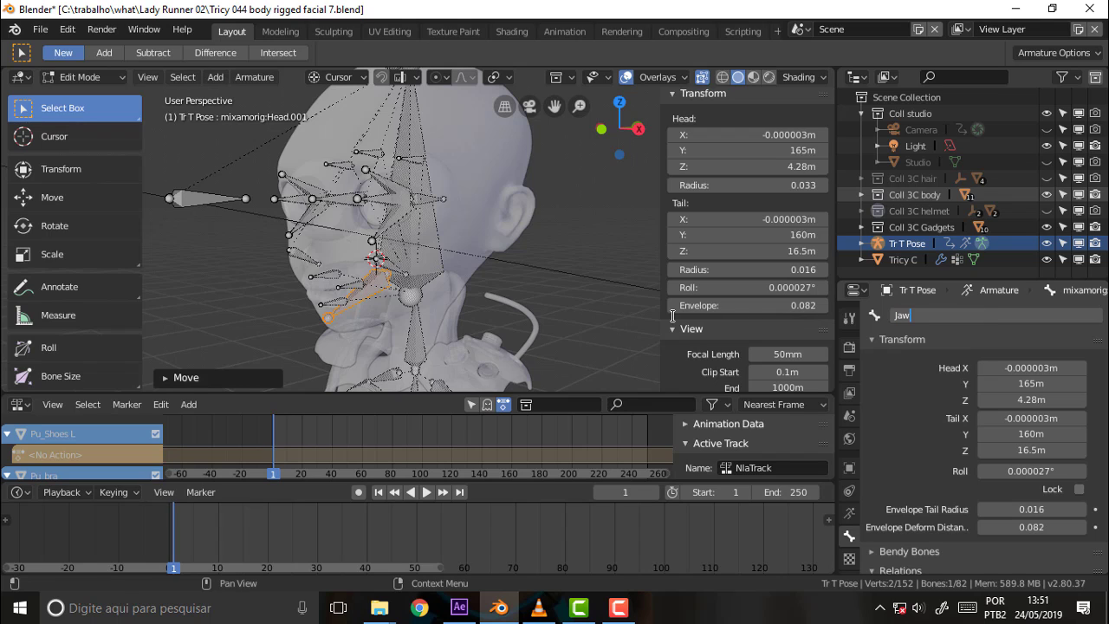
key(Return)
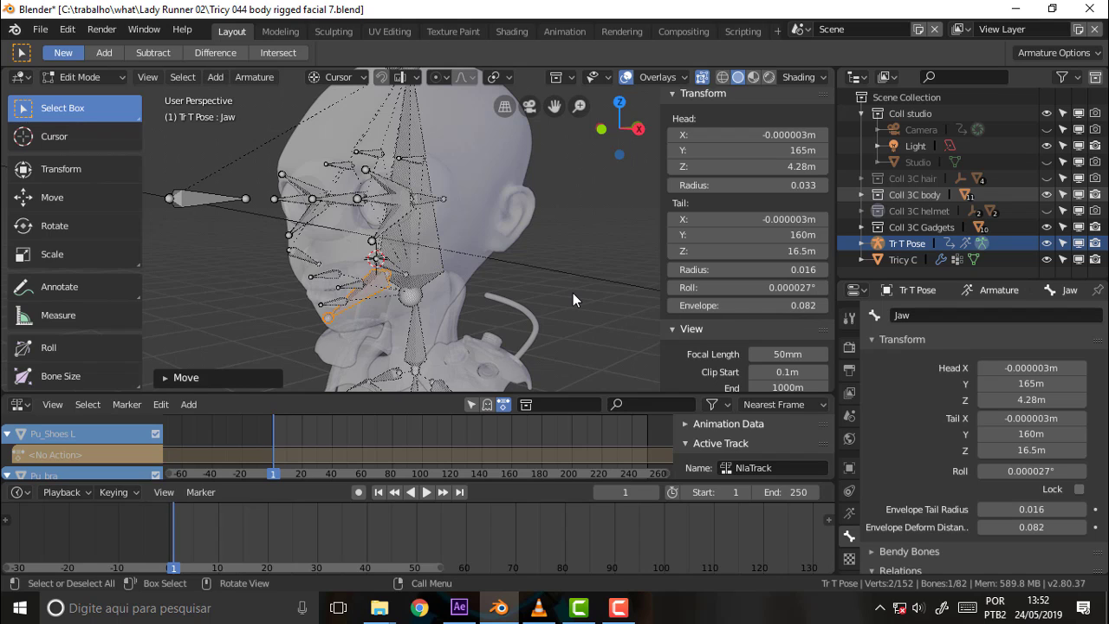
middle_drag(572, 293, 585, 279)
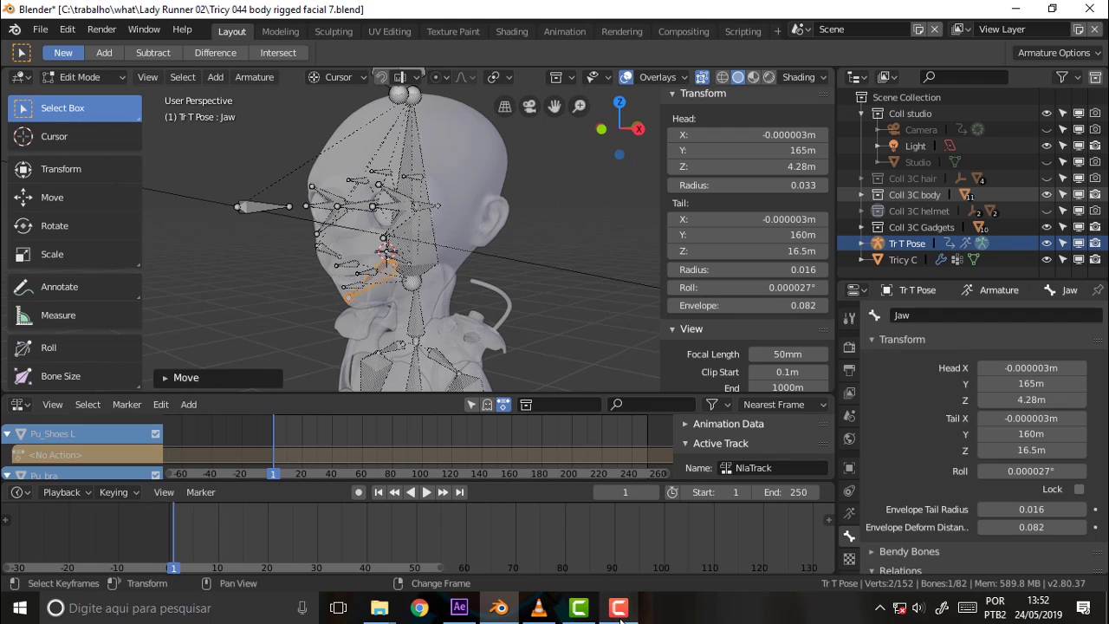
Step: Orbit and zoom to a three-quarter front view of the head, then bring up the interaction mode list
scroll(544, 234, up, 2)
scroll(544, 234, up, 2)
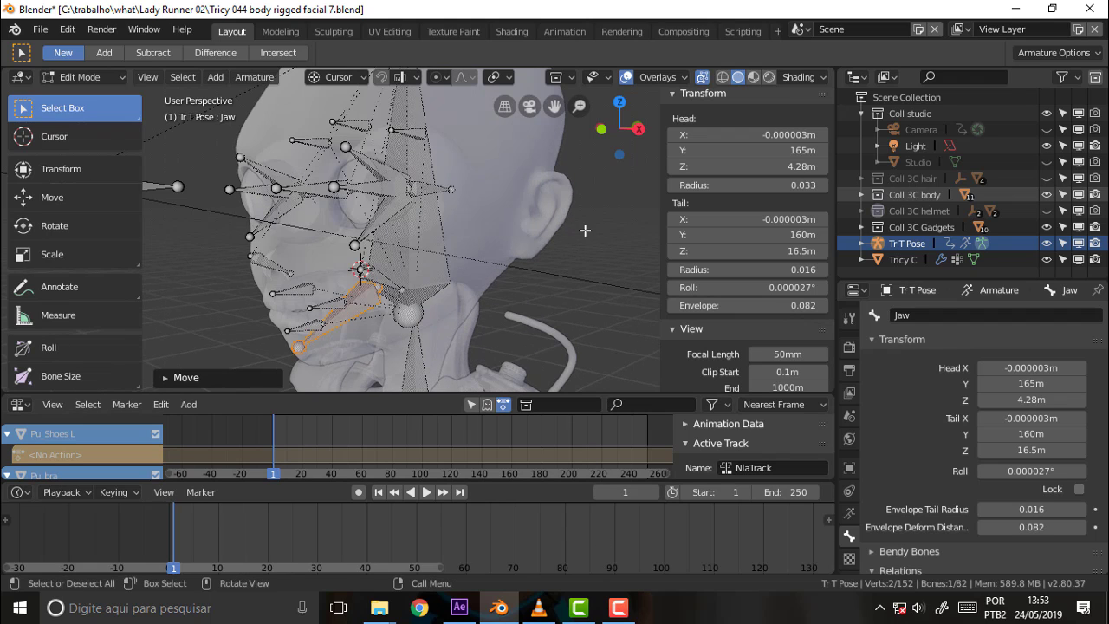
mouse_move(585, 230)
middle_down()
mouse_move(596, 226)
mouse_move(536, 225)
middle_up()
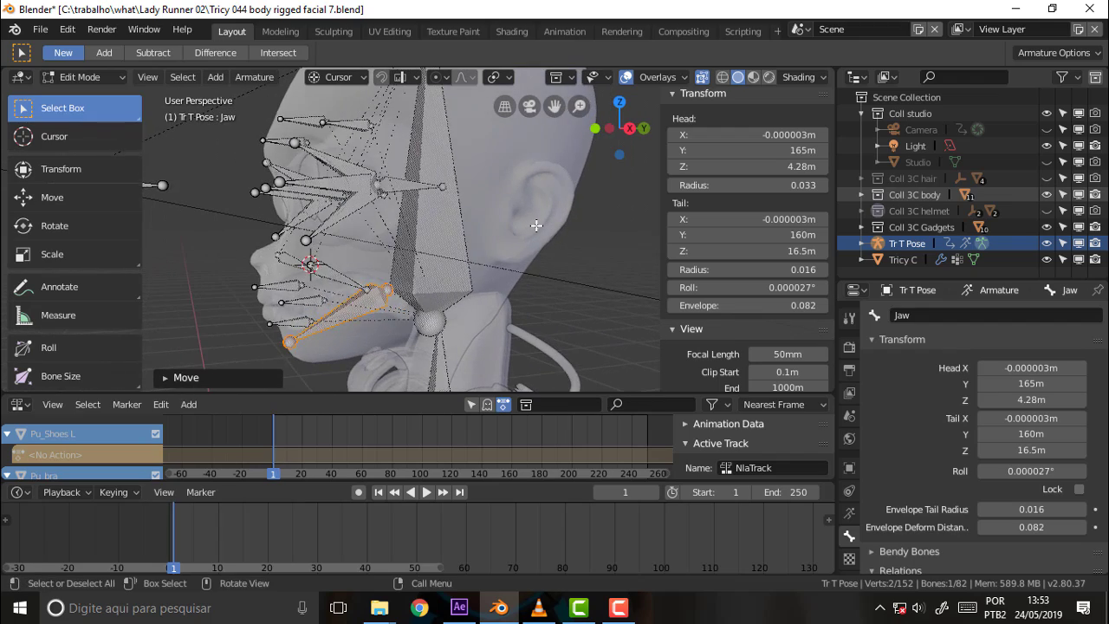
scroll(536, 225, down, 1)
middle_drag(536, 225, 607, 215)
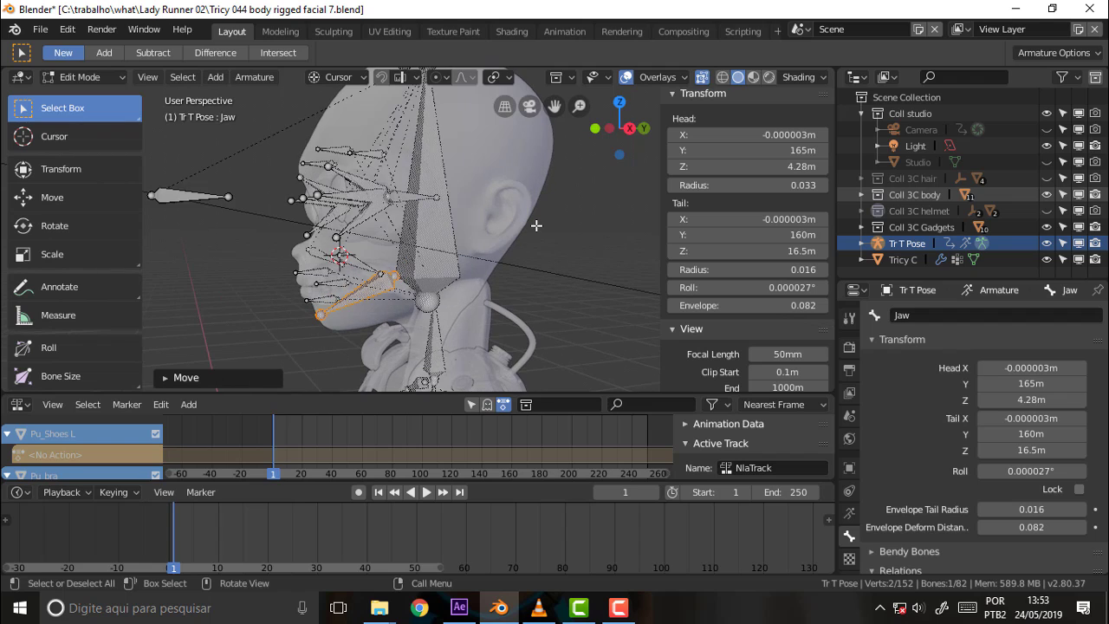
scroll(607, 215, down, 3)
scroll(608, 216, up, 2)
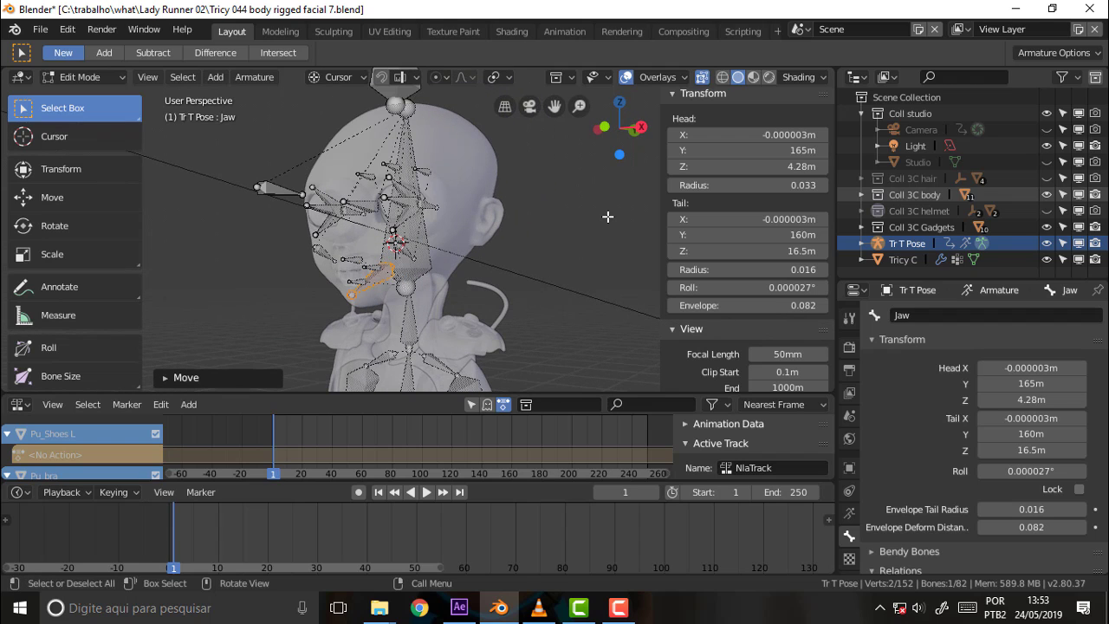
scroll(607, 215, up, 2)
scroll(605, 224, down, 2)
middle_drag(605, 224, 603, 232)
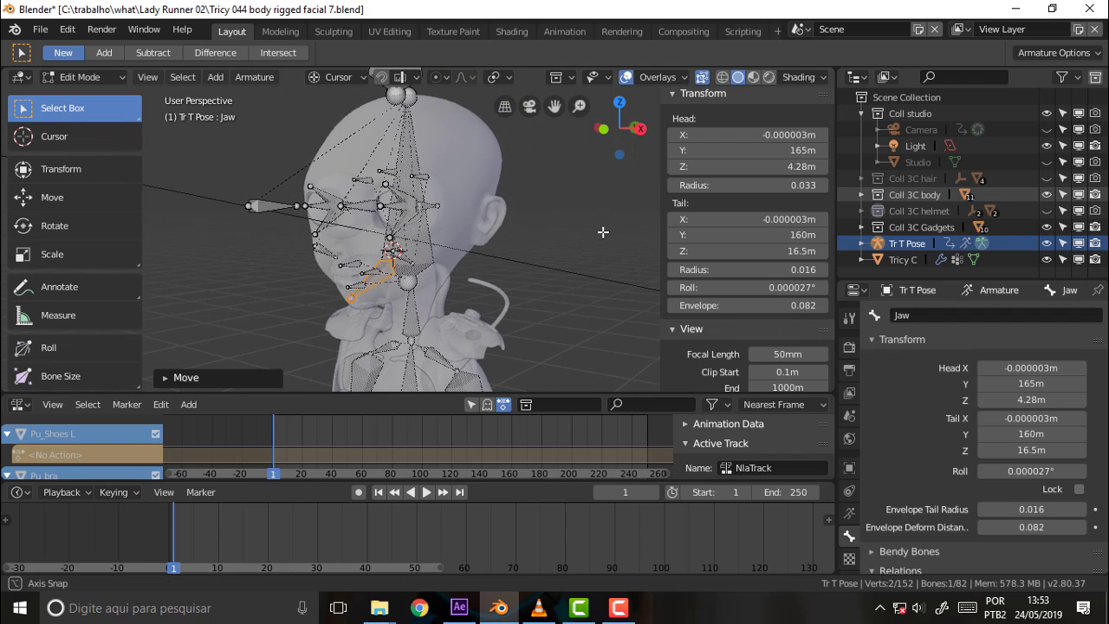
scroll(603, 232, down, 3)
scroll(604, 232, up, 3)
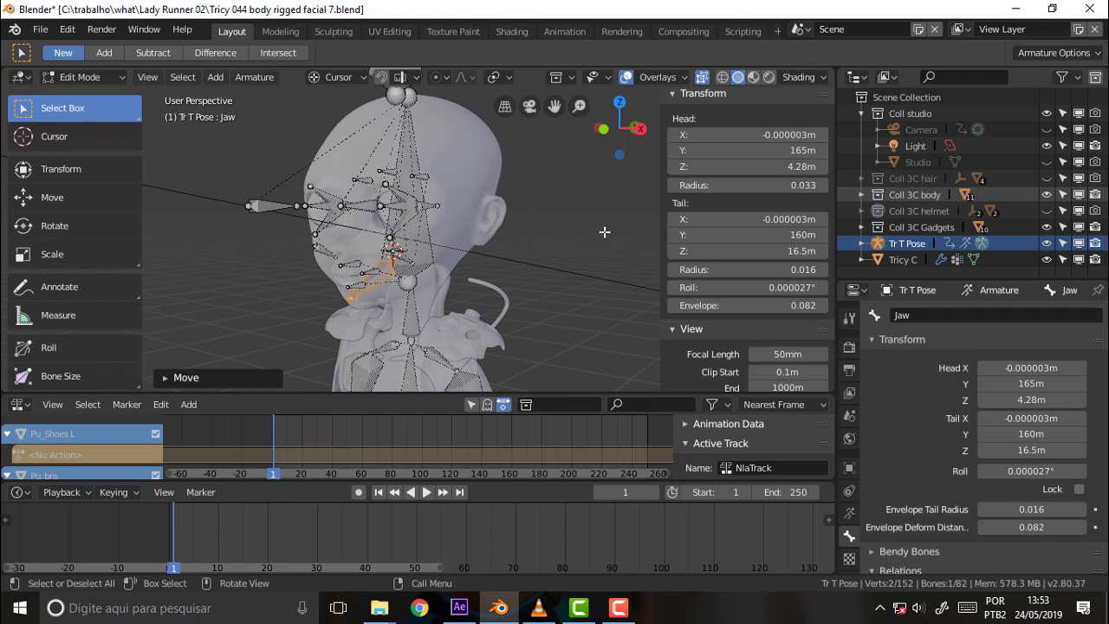
scroll(604, 232, down, 3)
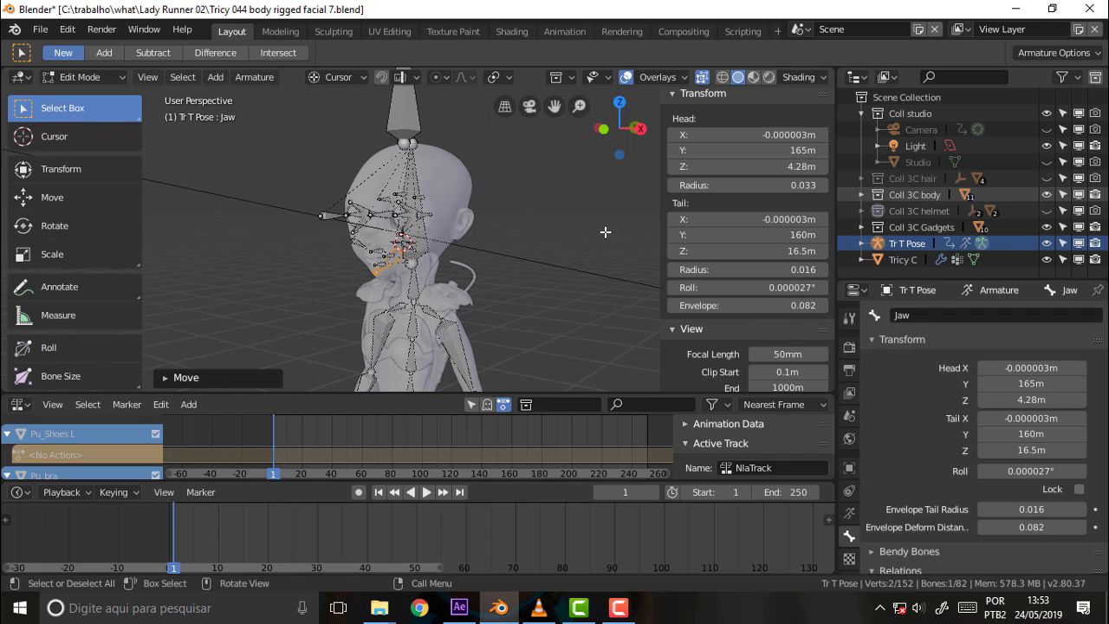
click(93, 77)
Step: Enter Pose Mode and test-rotate mixamorig:Spine2, cancelling so it stays unrotated
click(87, 132)
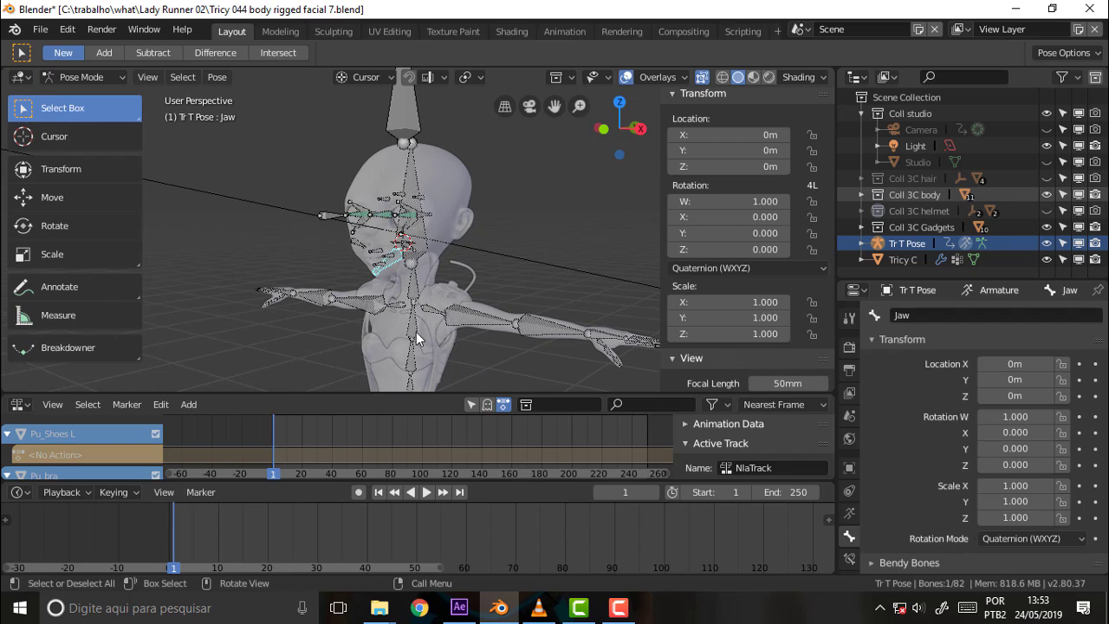
click(413, 330)
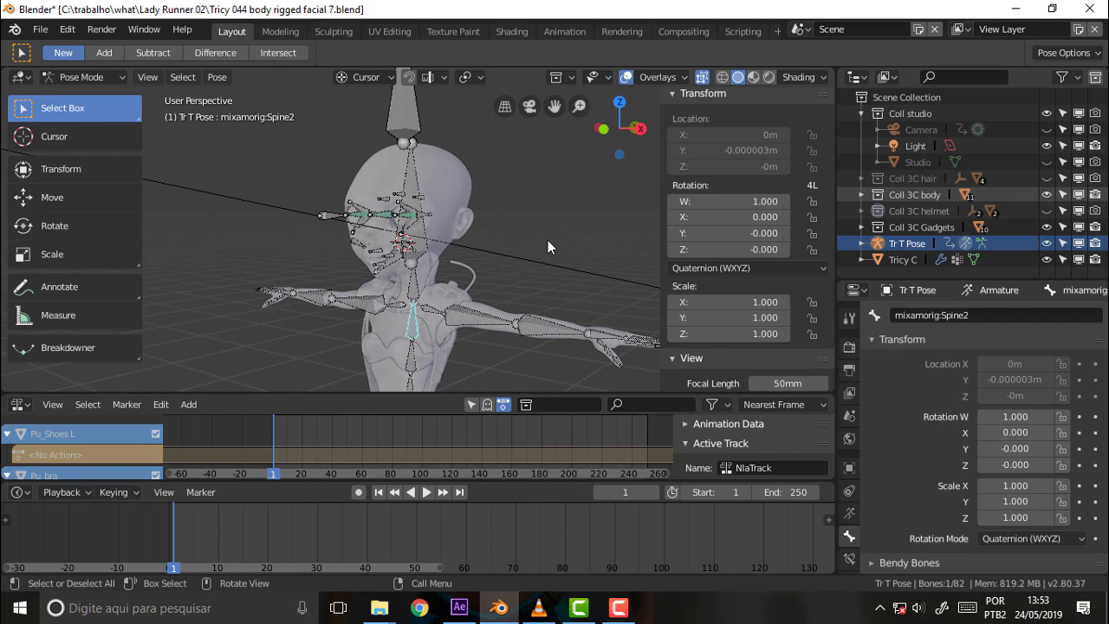
key(r)
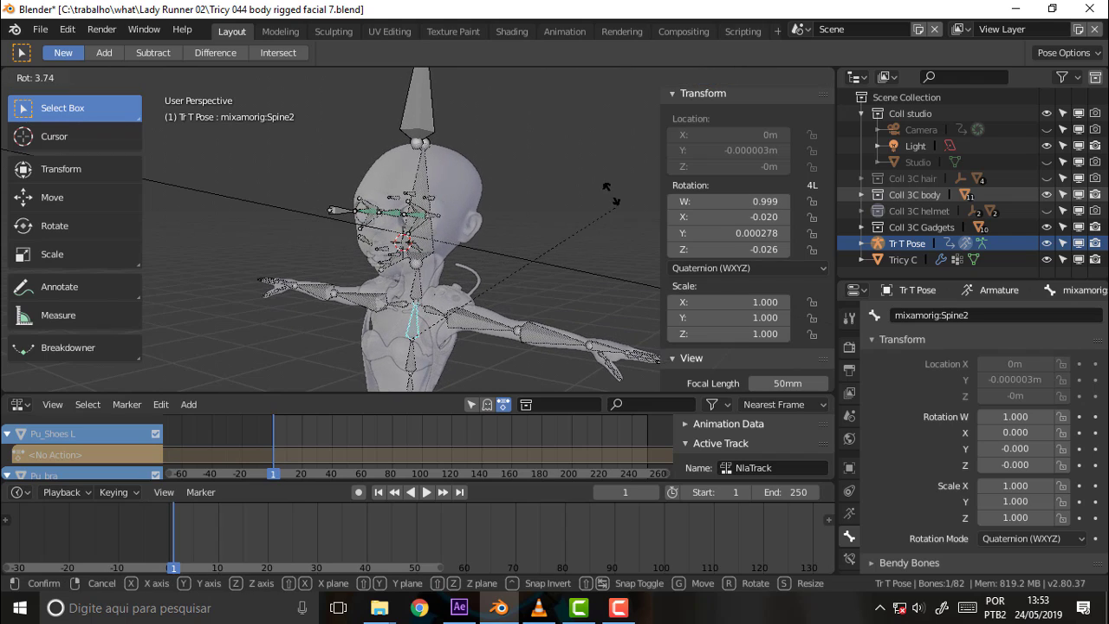
key(Escape)
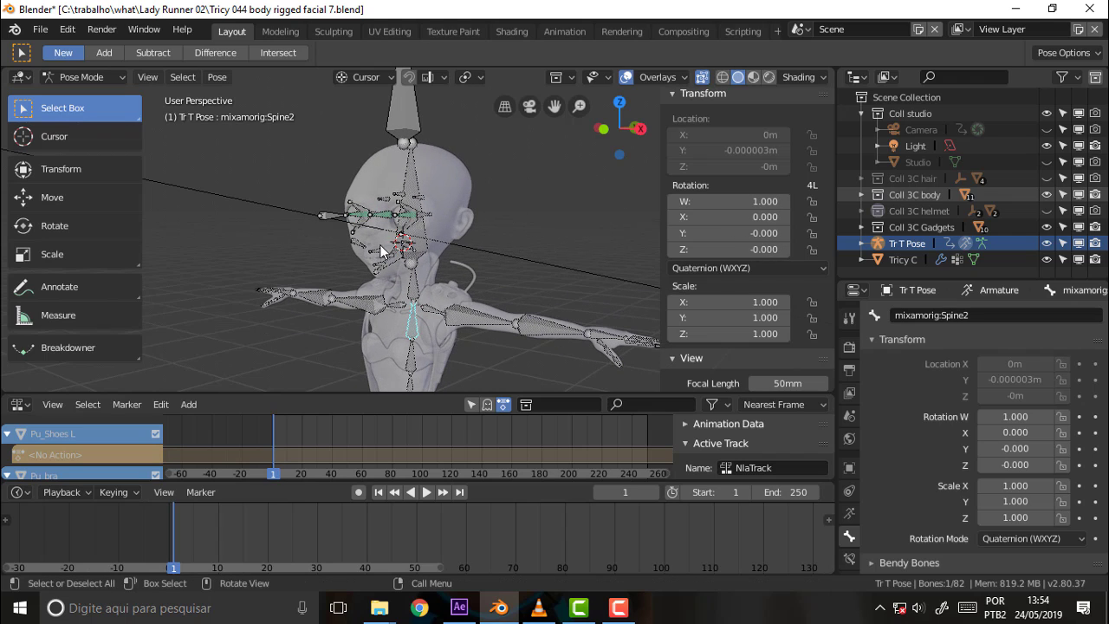
Step: Select the Eyebrow 3 bone and orbit around the head to inspect it at rest
scroll(561, 229, up, 3)
scroll(561, 228, up, 1)
mouse_move(561, 228)
middle_down()
mouse_move(474, 247)
mouse_move(489, 234)
middle_up()
scroll(491, 235, up, 1)
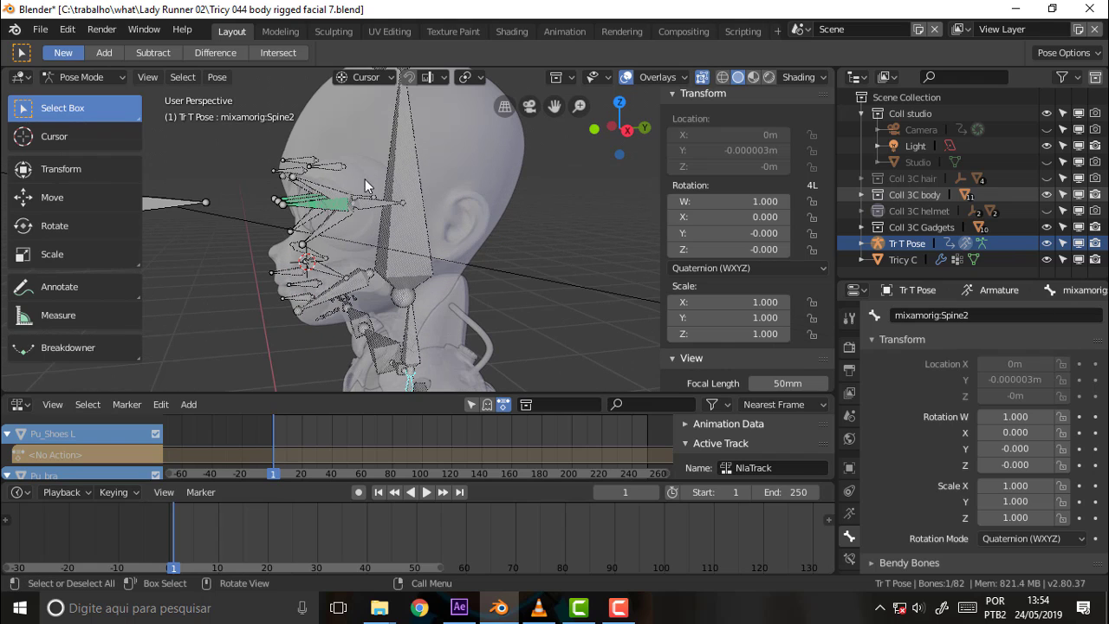
click(338, 171)
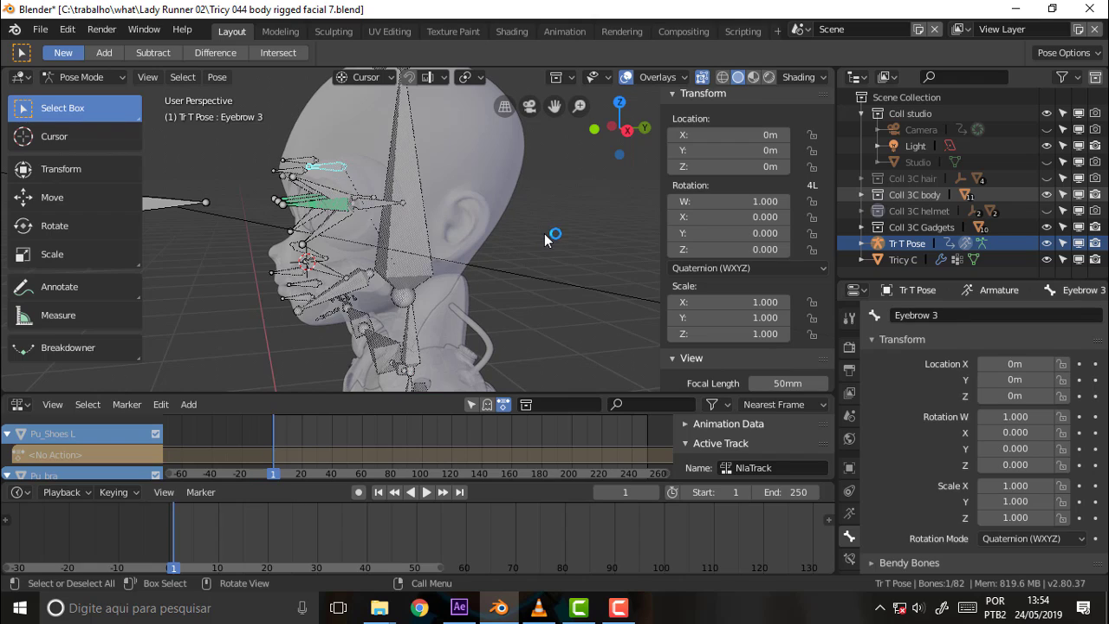
mouse_move(542, 230)
middle_down()
mouse_move(518, 232)
mouse_move(530, 236)
middle_up()
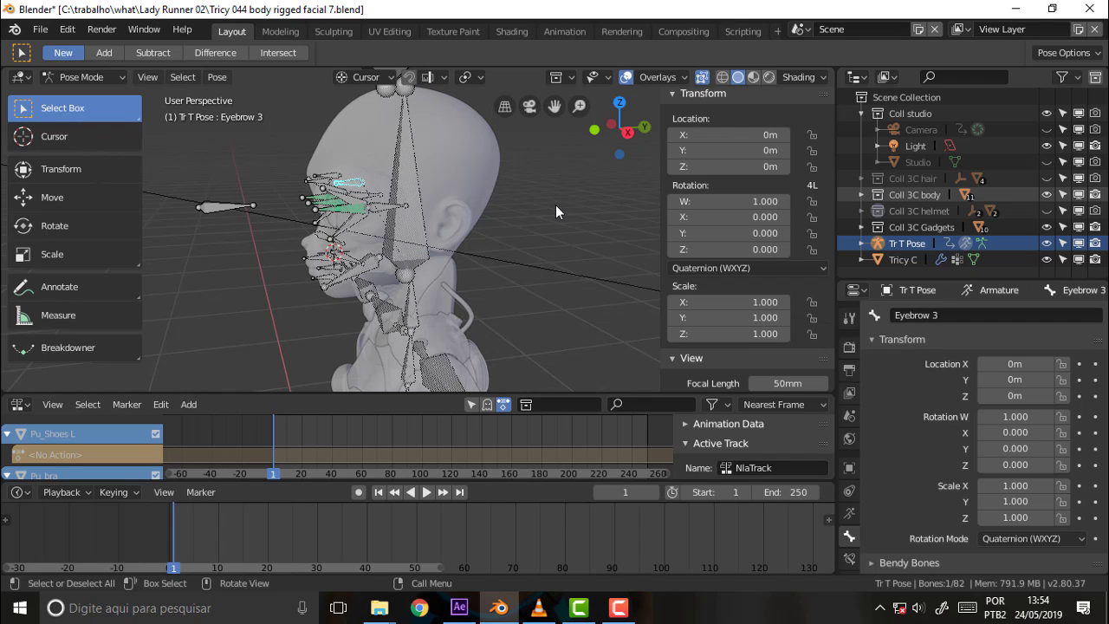
middle_drag(555, 205, 611, 221)
scroll(598, 217, up, 1)
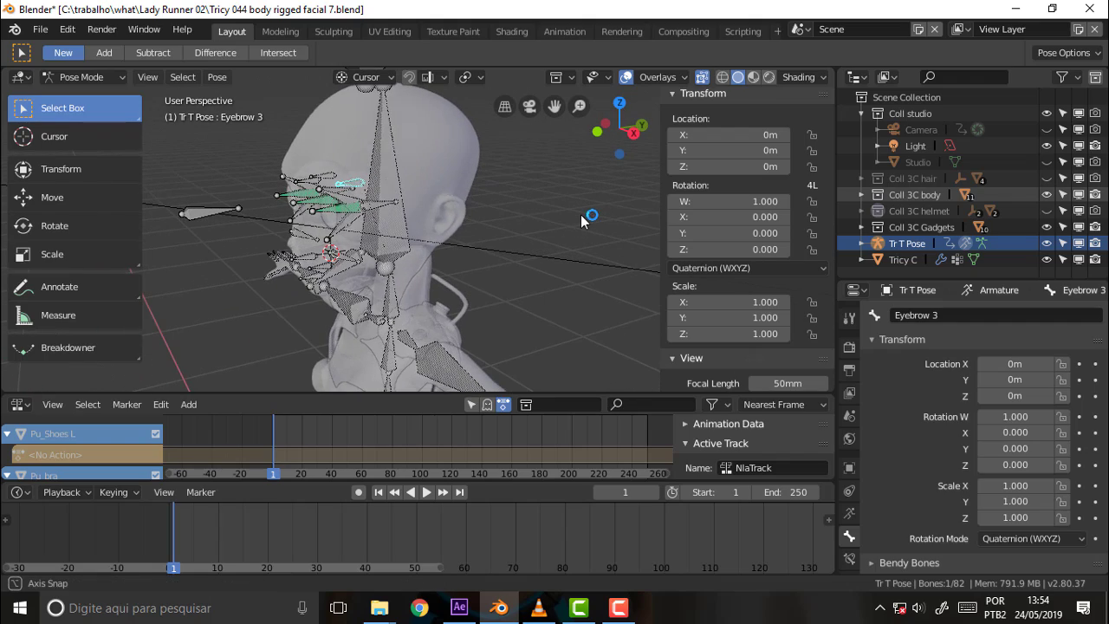
scroll(575, 212, up, 2)
scroll(572, 212, up, 2)
scroll(607, 208, up, 2)
scroll(615, 208, down, 2)
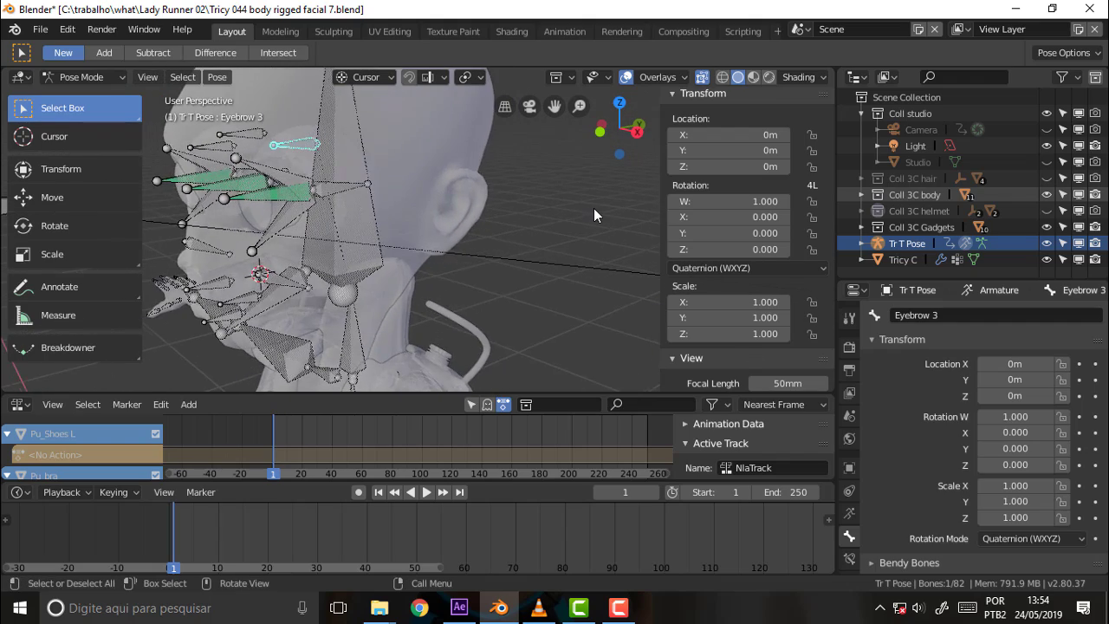
scroll(591, 211, down, 3)
scroll(589, 212, up, 3)
middle_drag(531, 206, 570, 194)
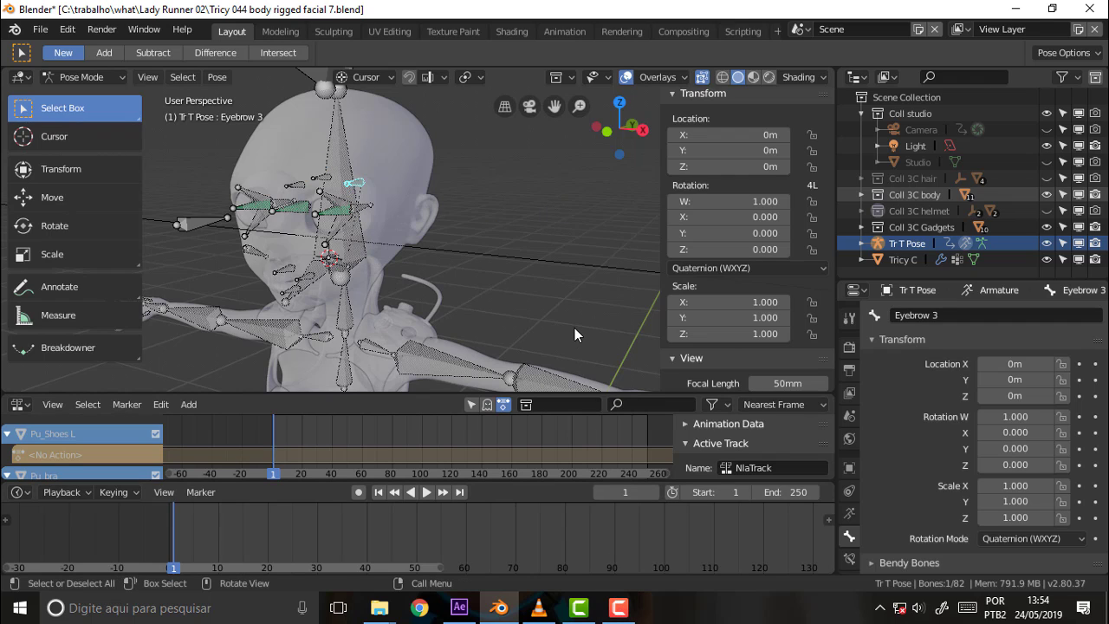
click(618, 607)
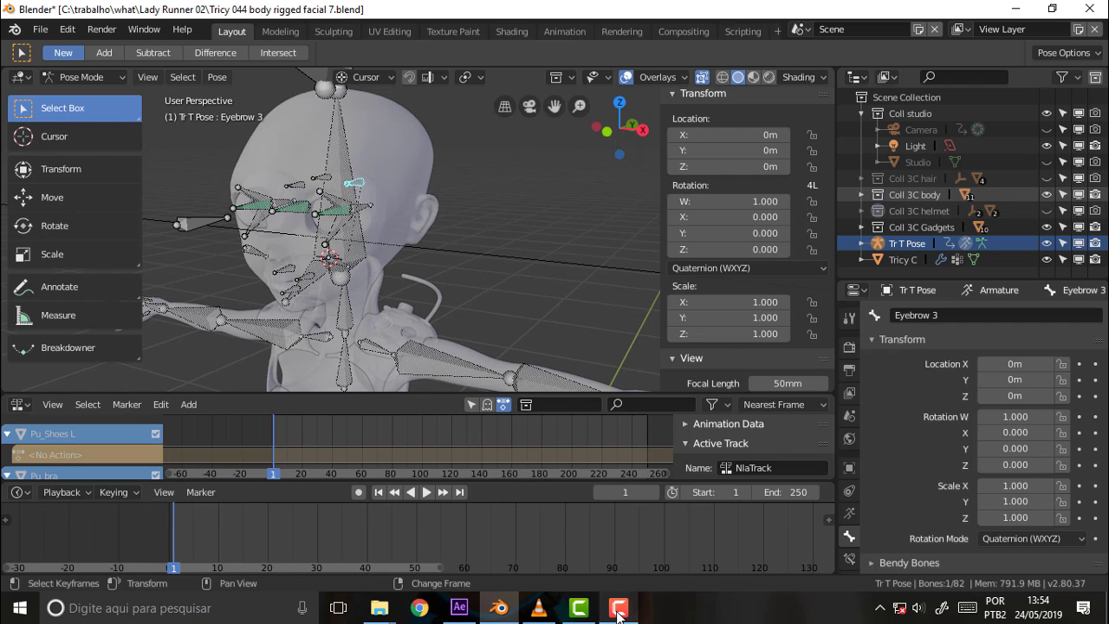